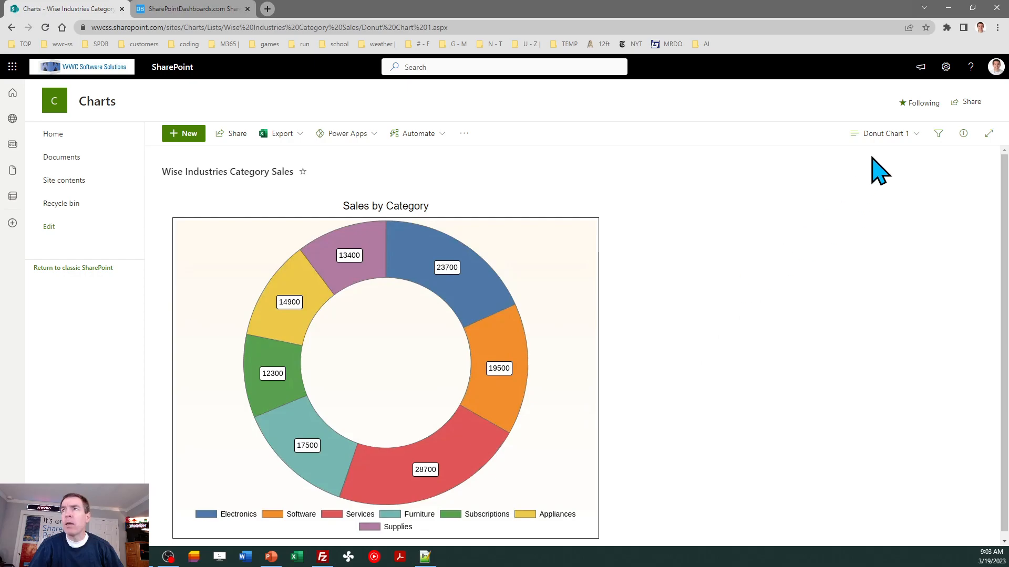
Step: Switch the Wise Industries Category Sales list to All Items and save it as a public view named Polar
left_click(878, 149)
left_click(877, 192)
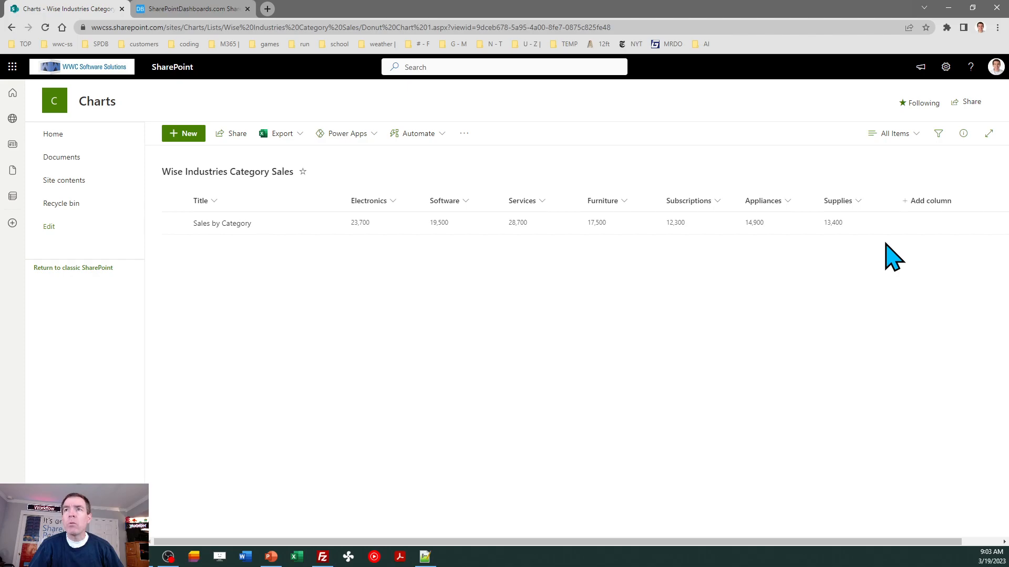
left_click(893, 137)
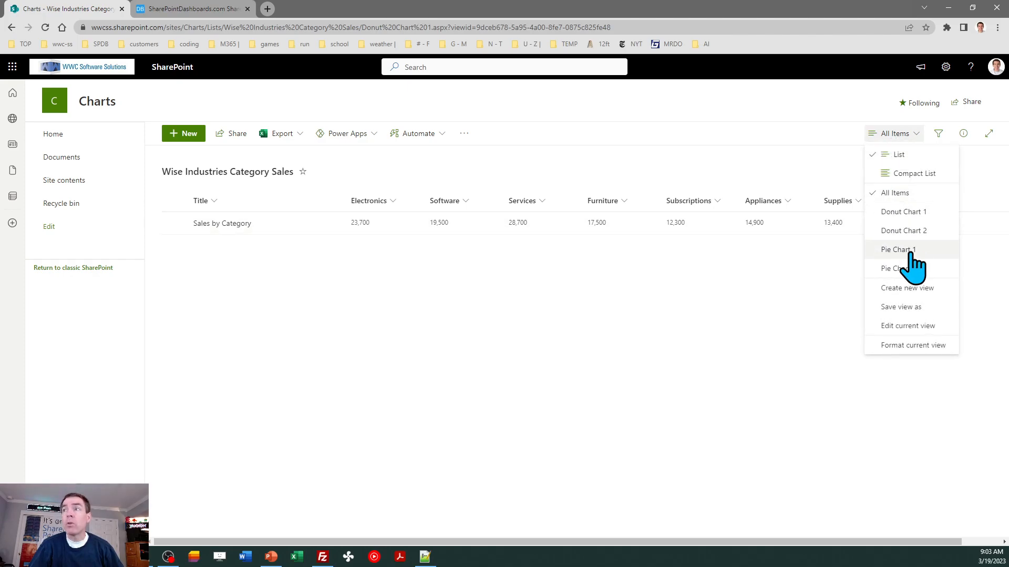
left_click(915, 315)
left_click_drag(491, 298, 416, 322)
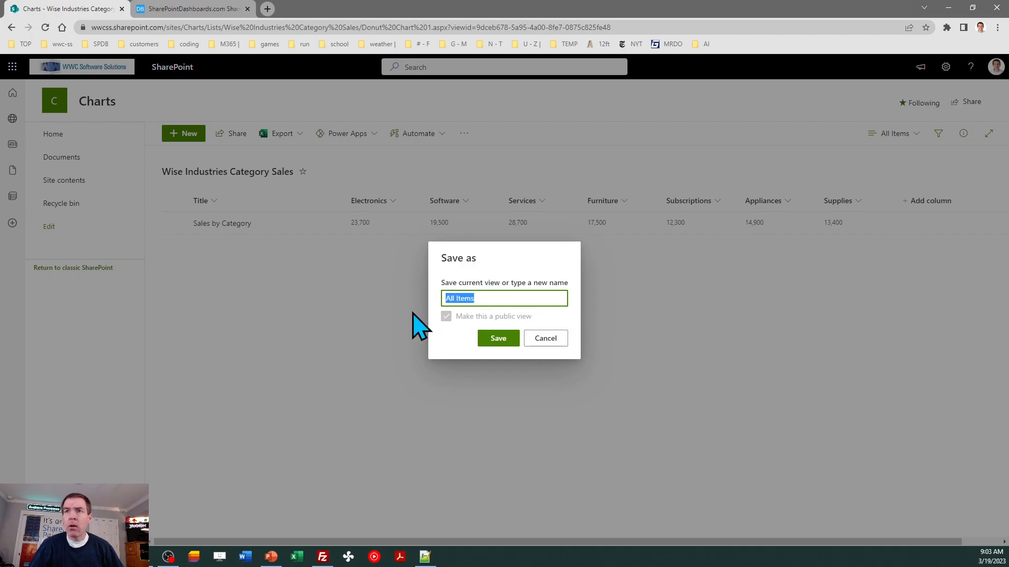
type("Polar")
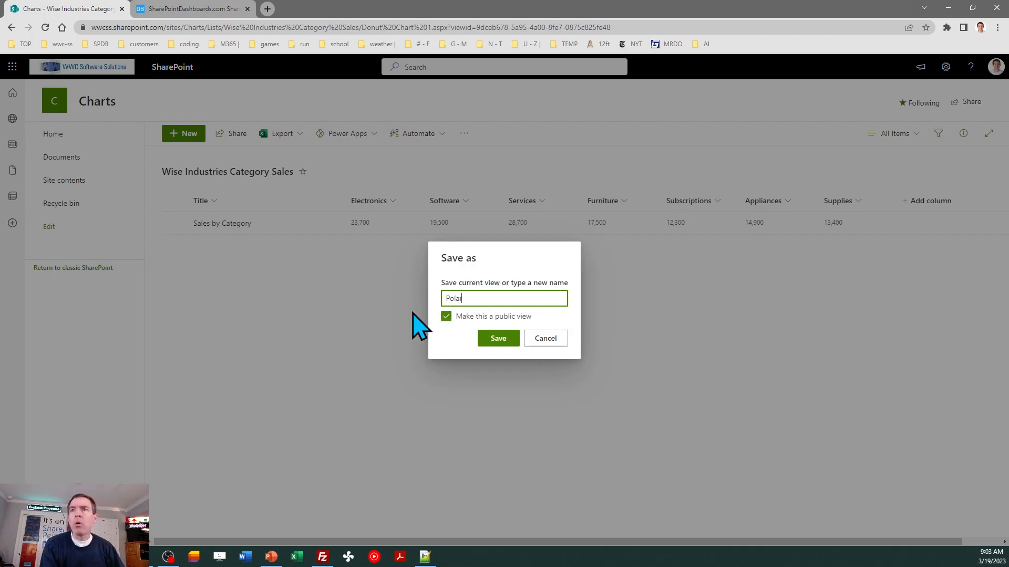
left_click(497, 338)
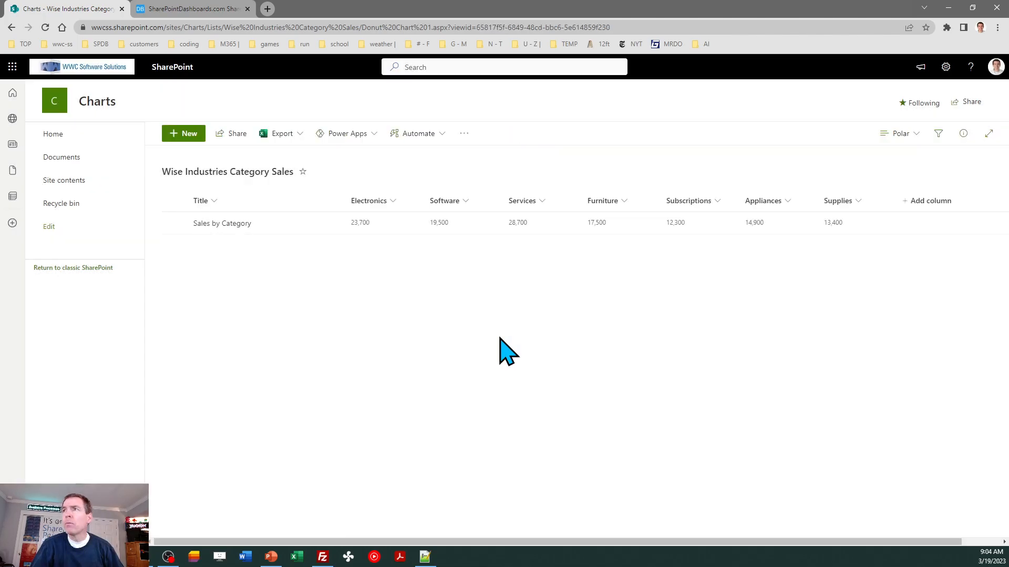
Step: Return the list to the All Items view and save it as another public view named Radar
left_click(900, 134)
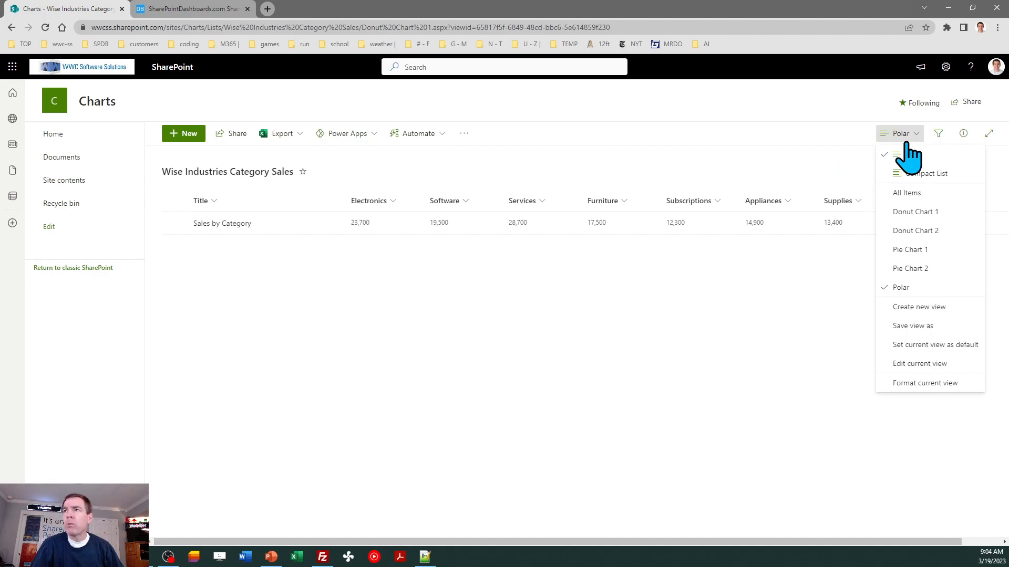
left_click(908, 194)
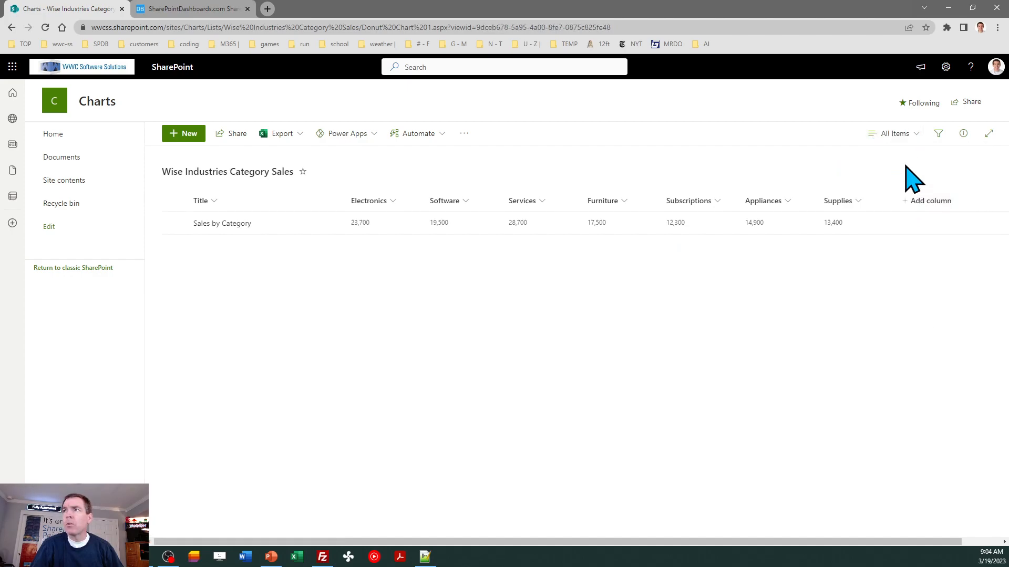
left_click(895, 135)
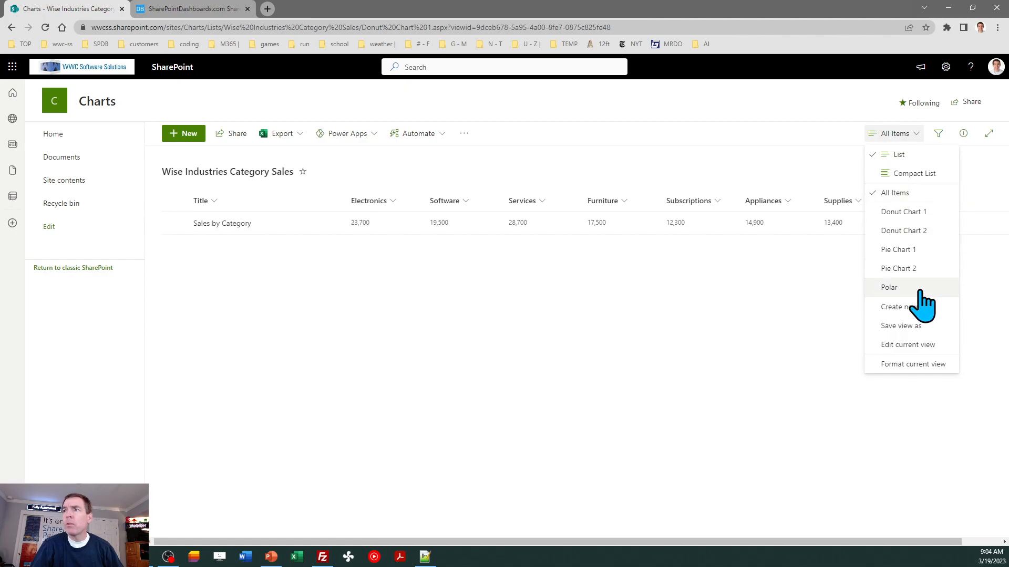
left_click(922, 327)
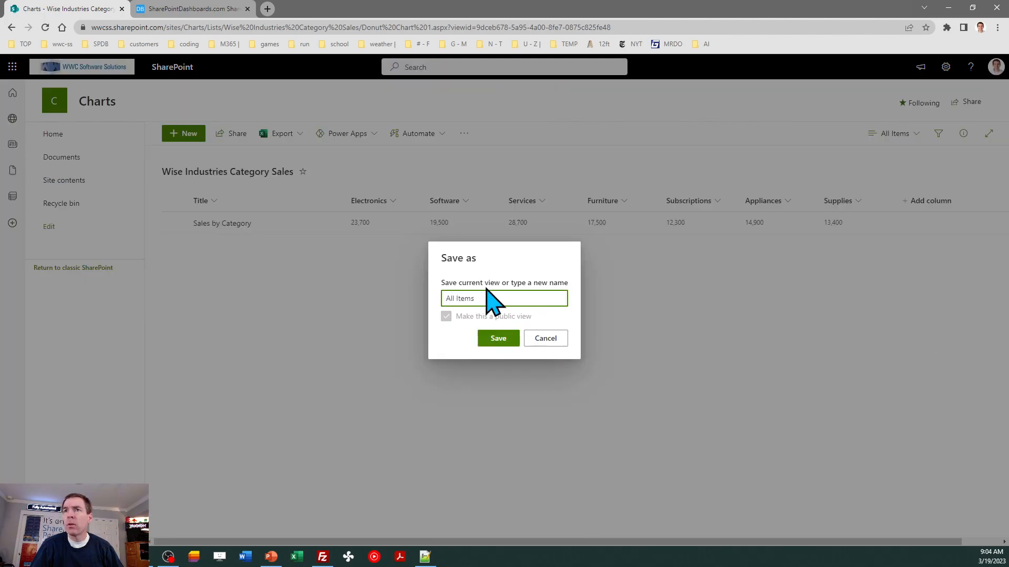
type("Polar")
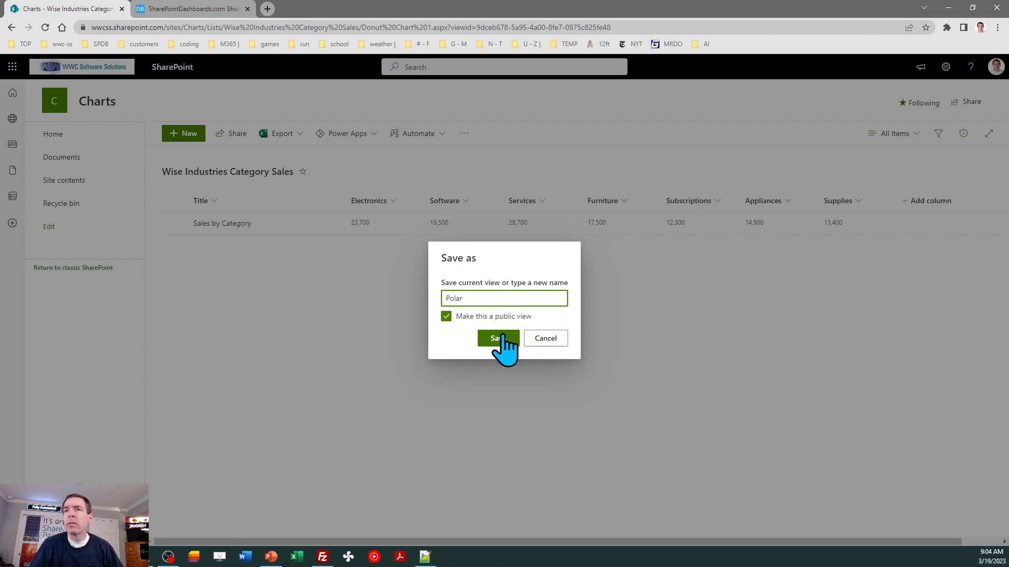
double_click(471, 296)
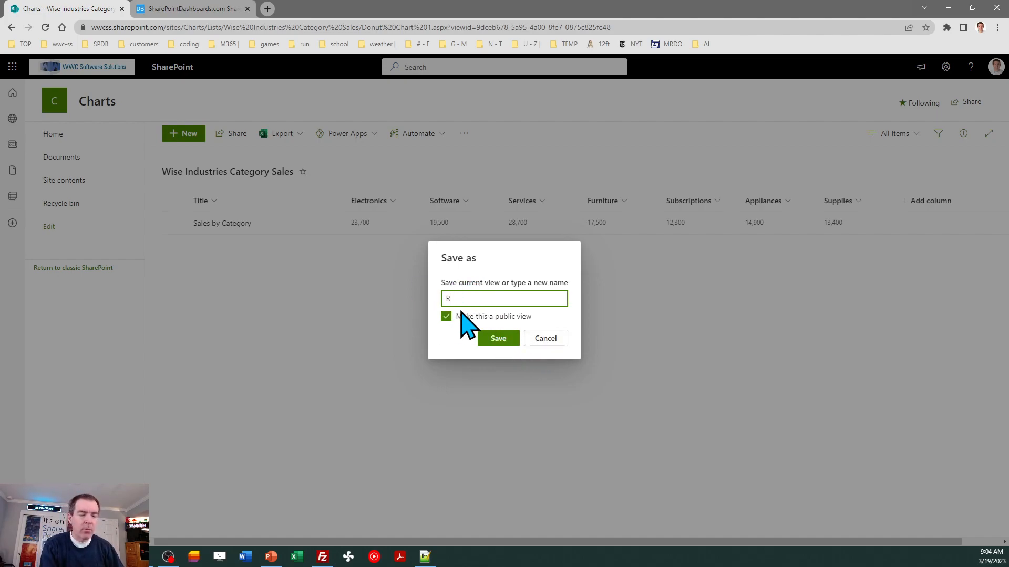
left_click(497, 330)
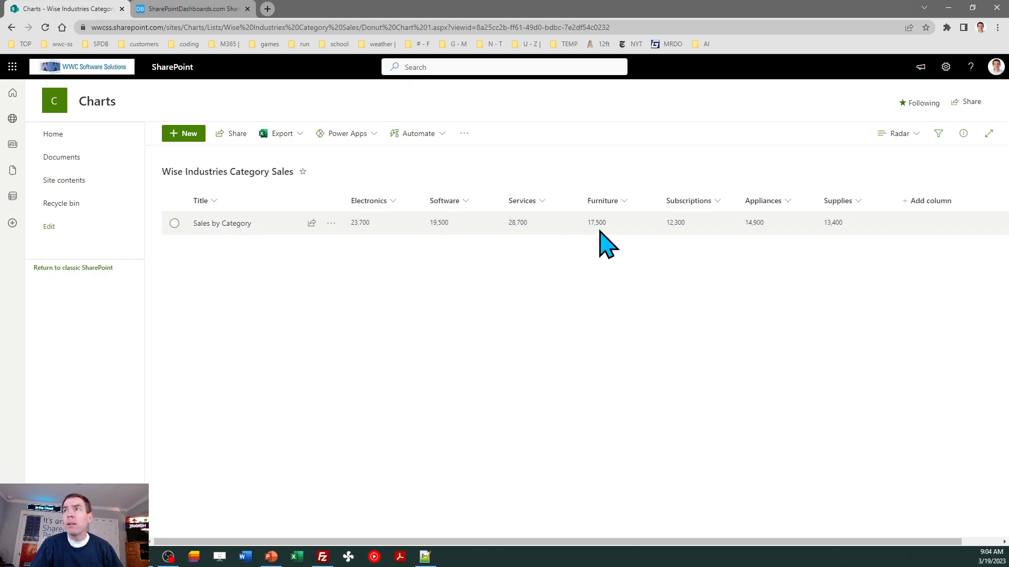
Step: Open the Radar view's settings, accept them without changes, close the old list tab and copy the view's short Radar.aspx address
left_click(893, 136)
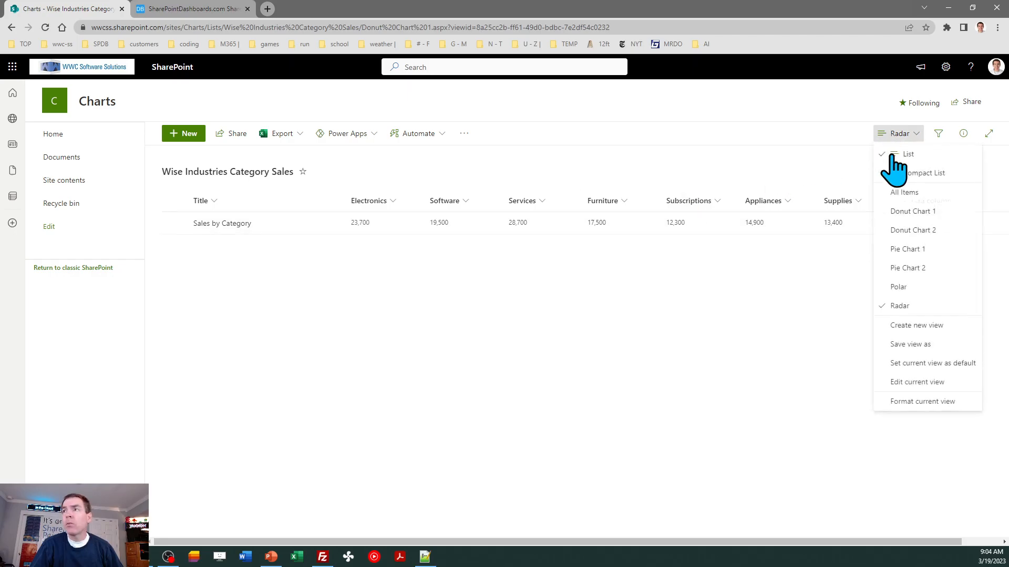
left_click(901, 388)
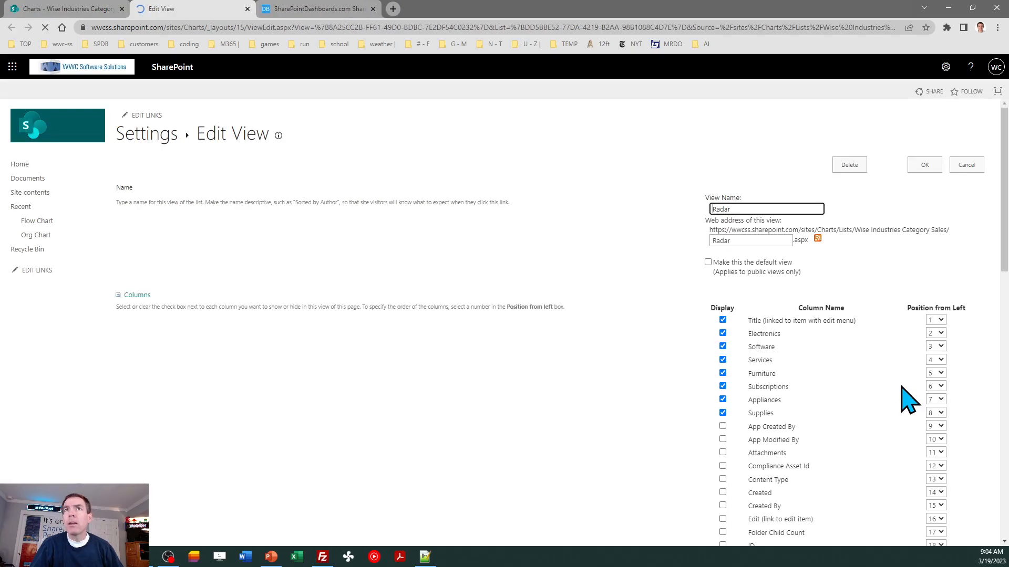
left_click(926, 166)
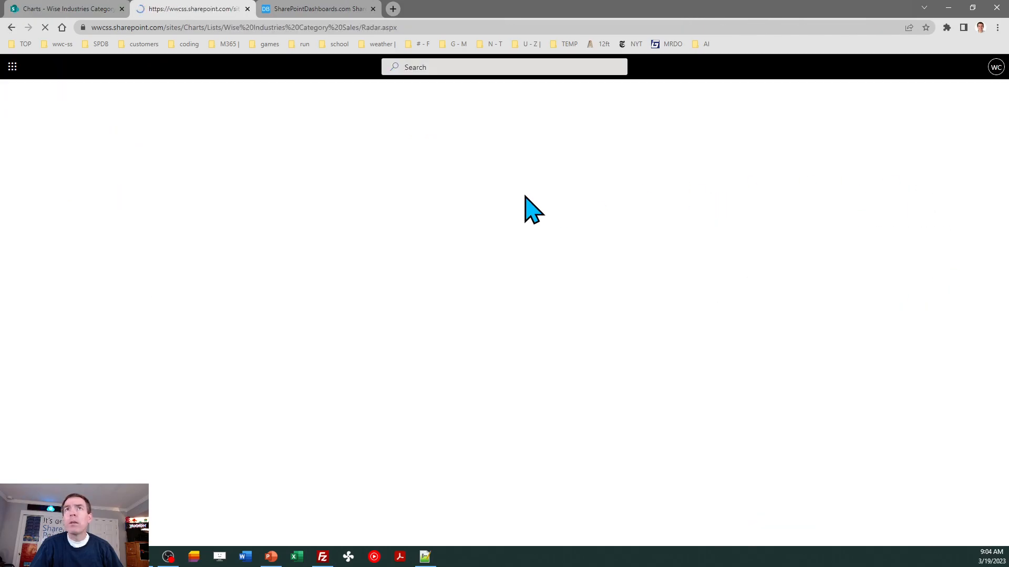
left_click(122, 9)
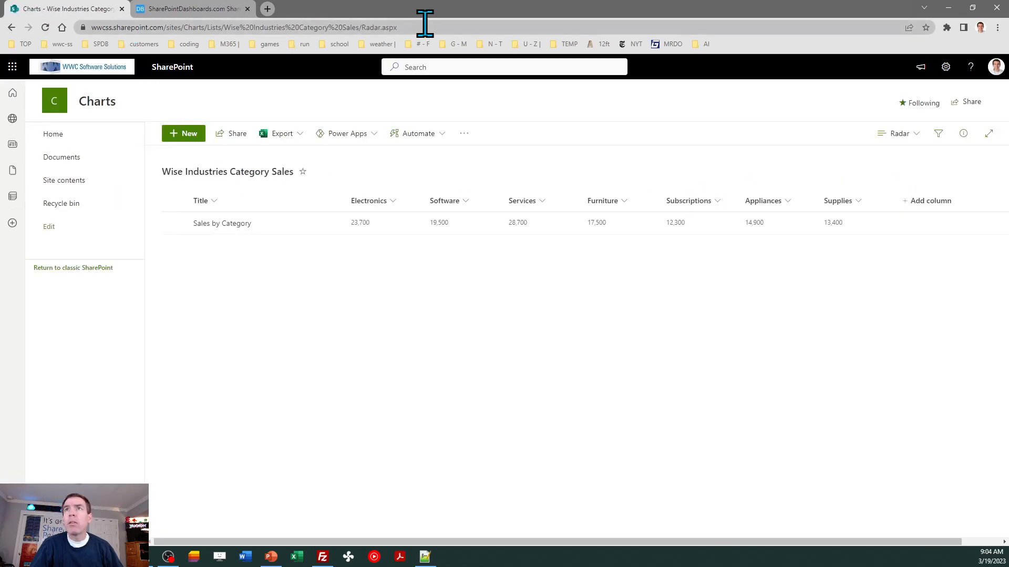
left_click(424, 27)
key("ctrl+c")
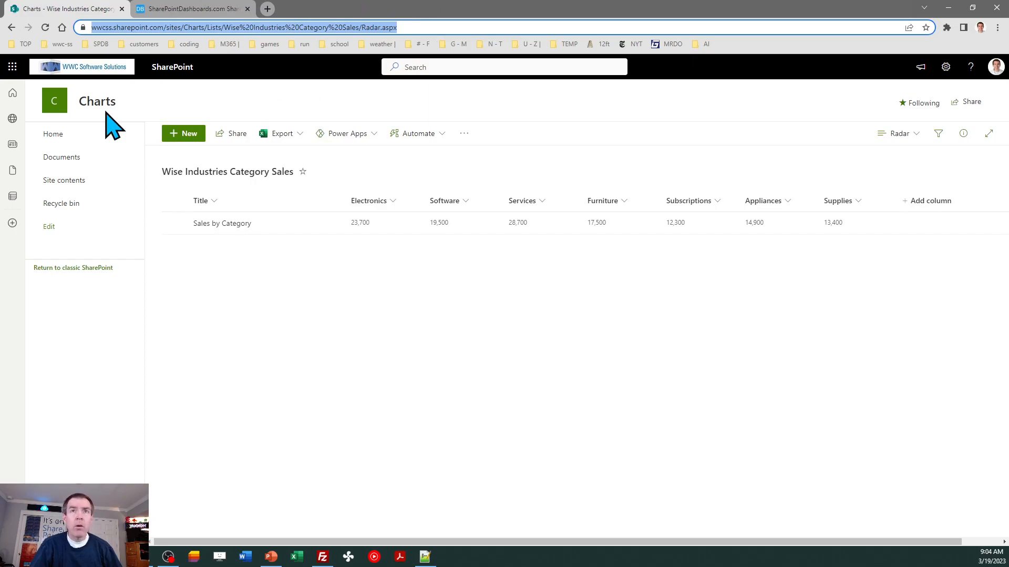
Step: Edit the Charts site's home page and add the copied Radar.aspx address to the first Quick links web part
left_click(59, 135)
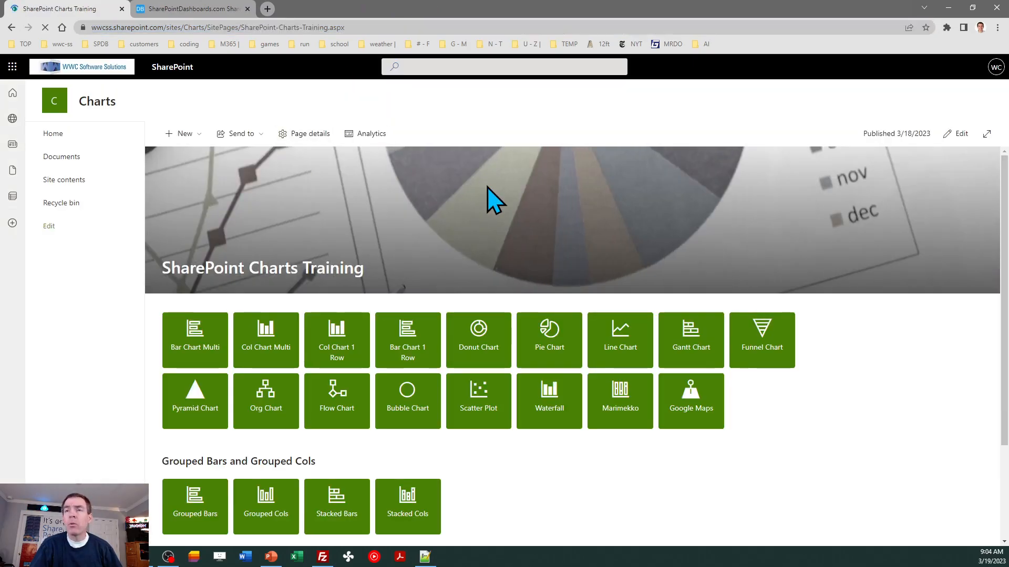
left_click(959, 134)
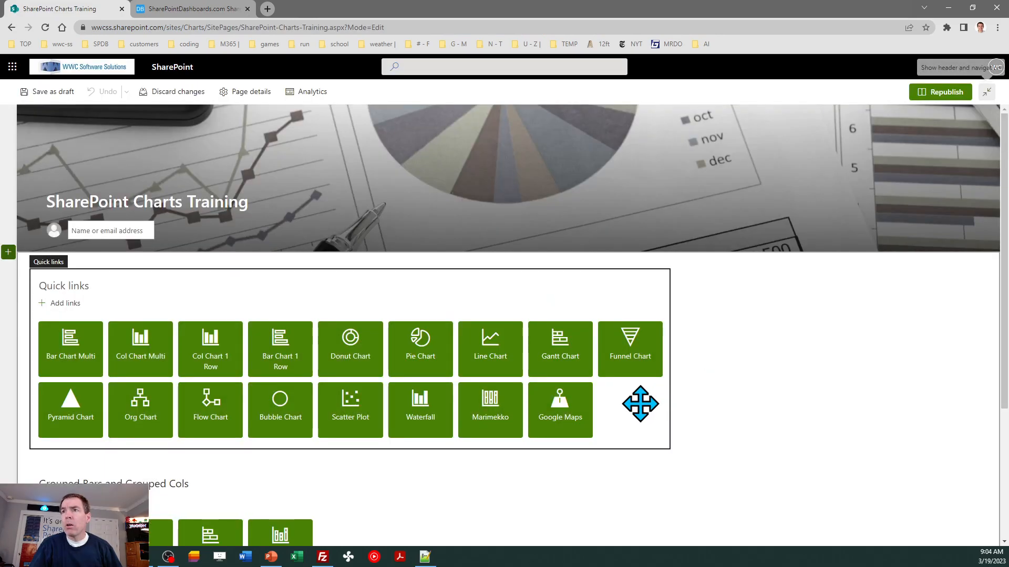
left_click(641, 405)
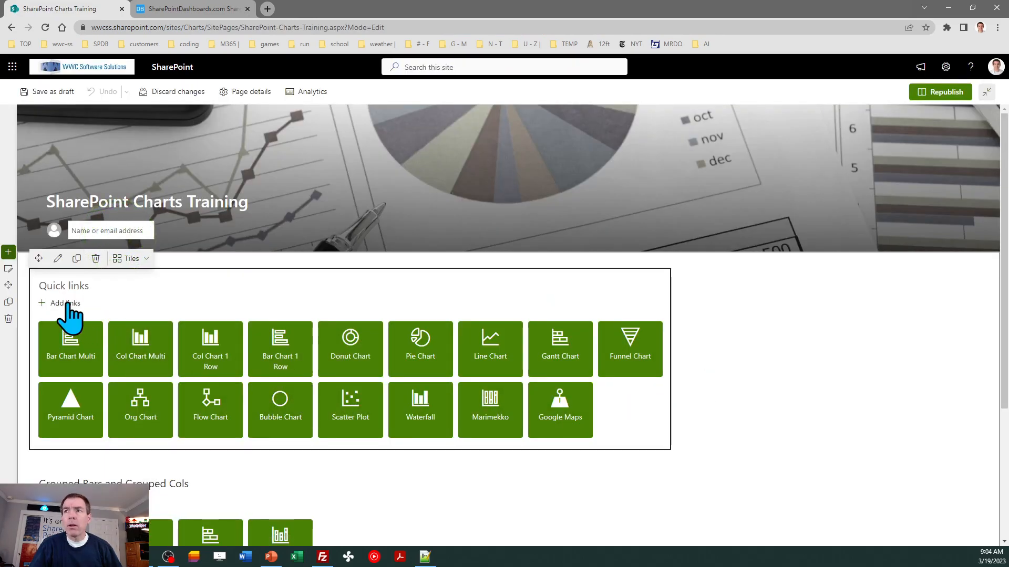
left_click(68, 304)
left_click(128, 260)
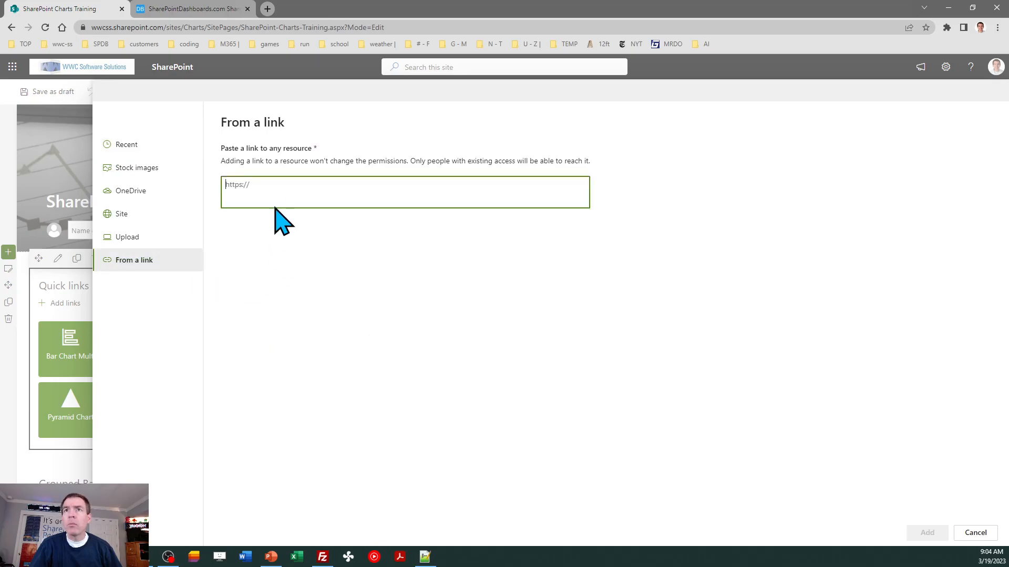
key("ctrl+v")
left_click(925, 532)
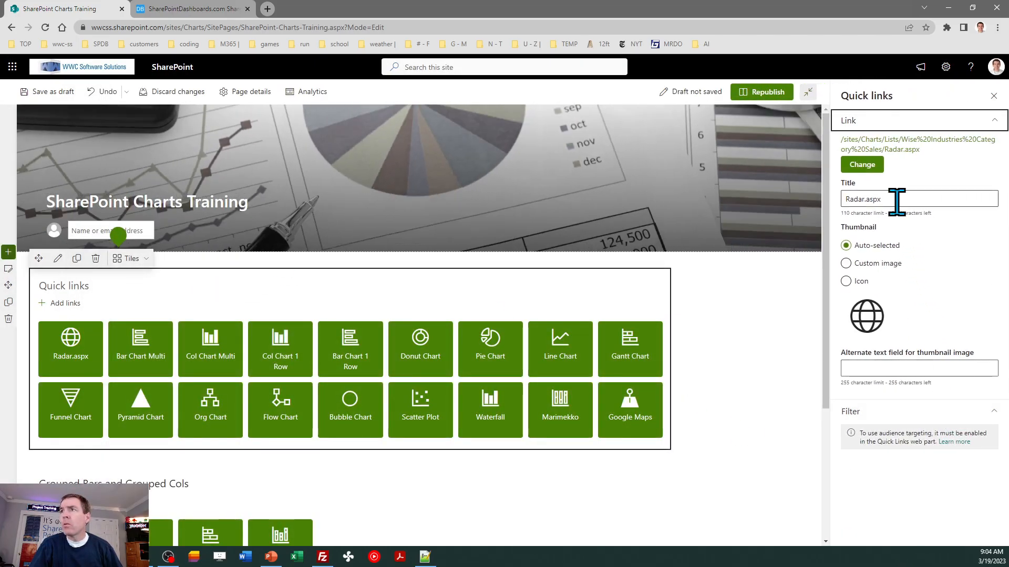
Step: Title the new quick link Radar Chart and set its thumbnail to an outlined circle icon, found by searching for "circle"
left_click(892, 198)
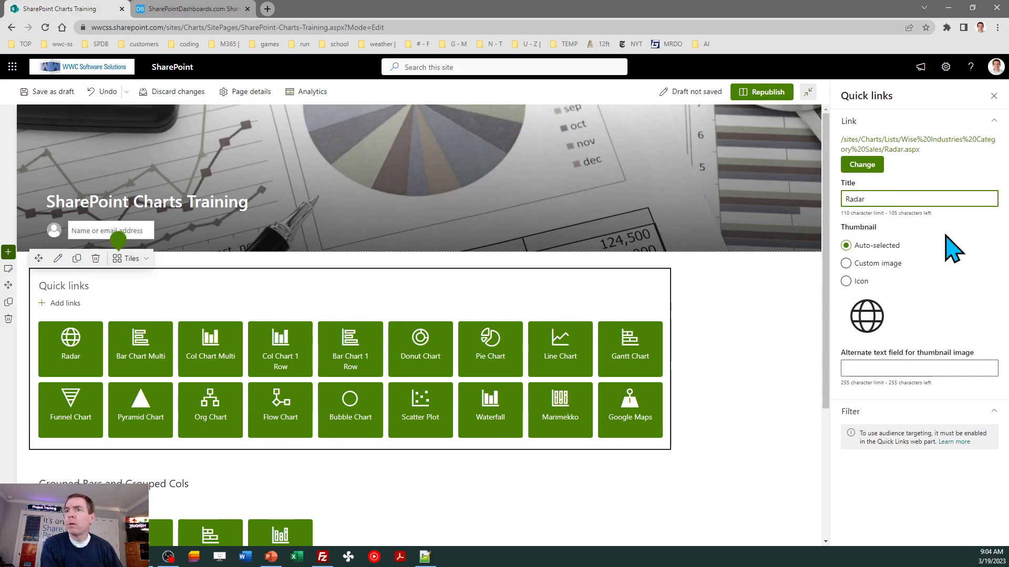
type("Chga")
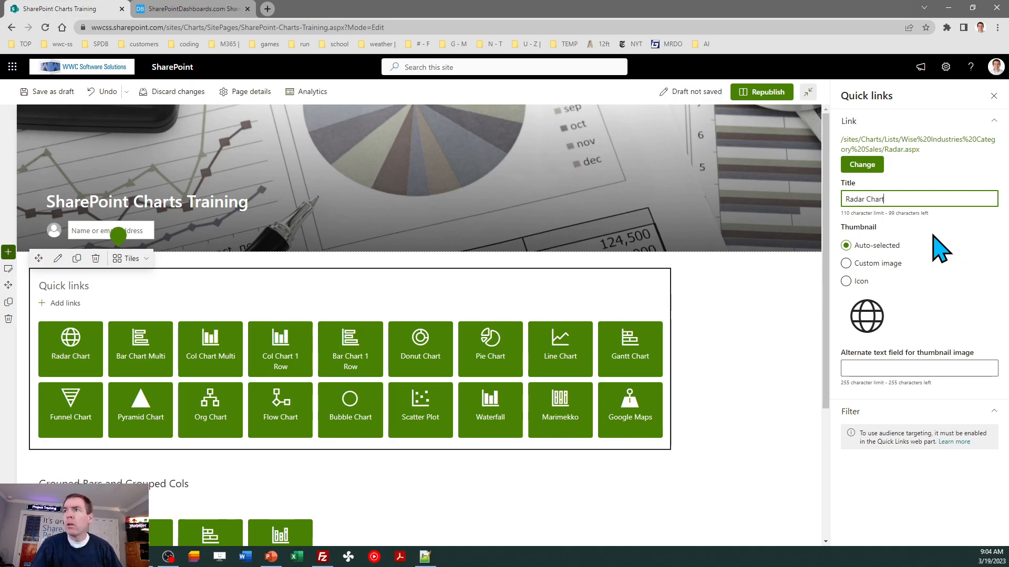
left_click(846, 281)
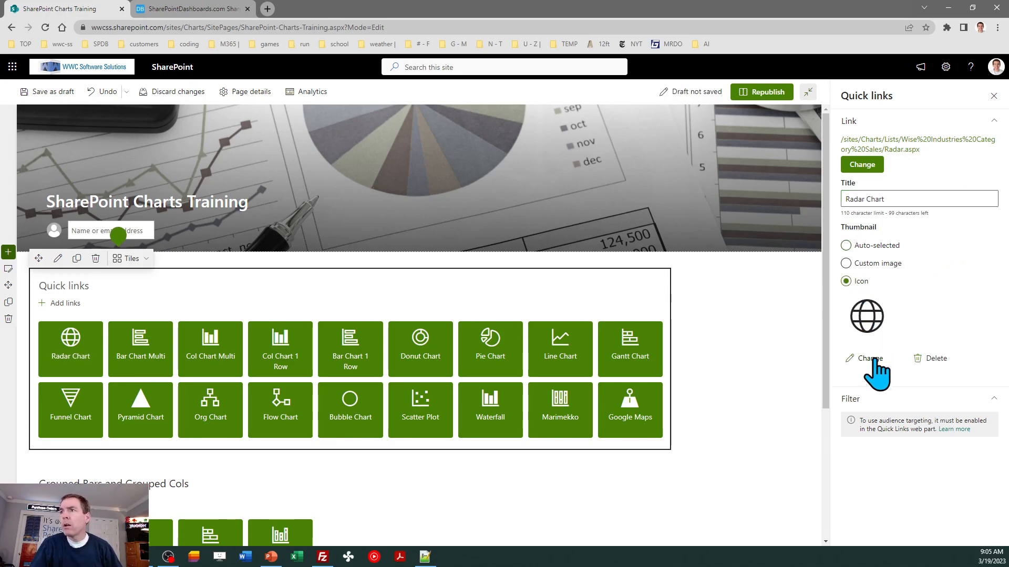
left_click(872, 359)
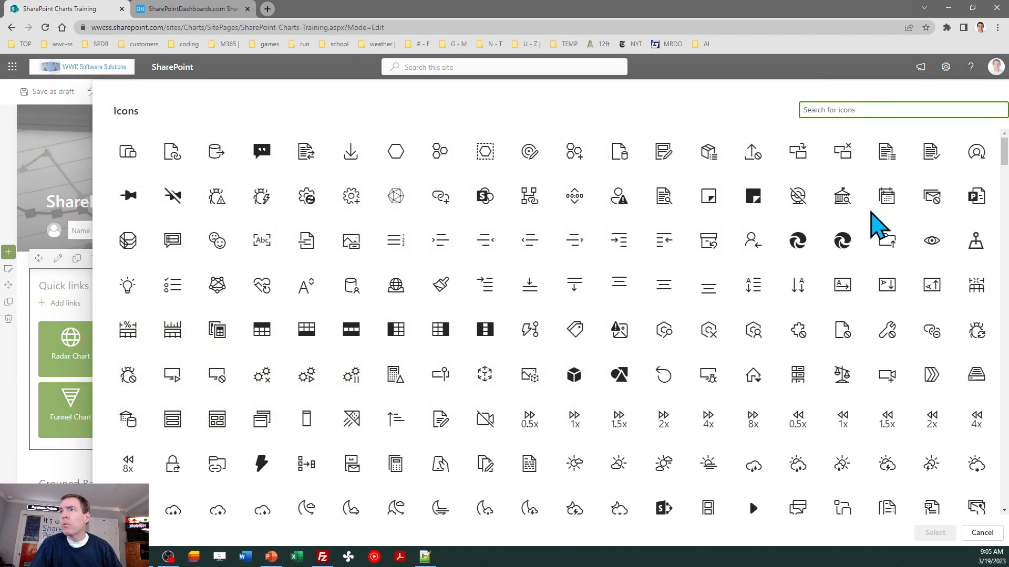
type("chart")
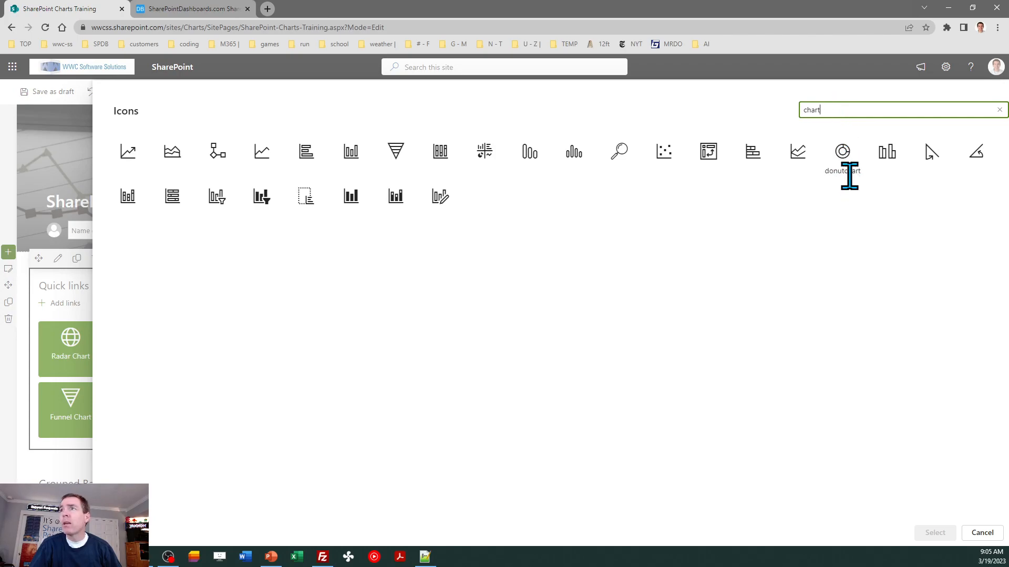
double_click(835, 110)
type("circle")
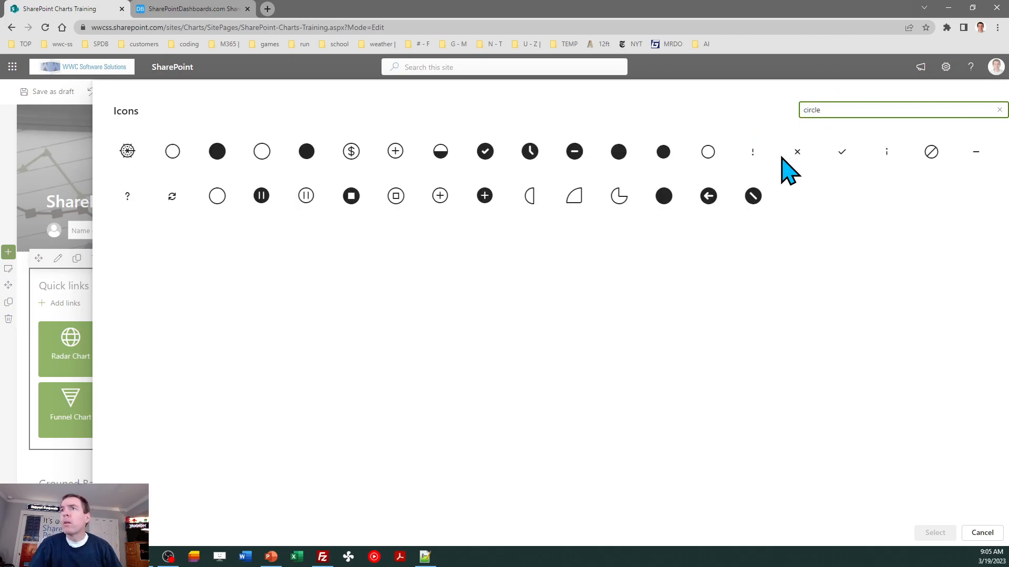
left_click(706, 153)
left_click(938, 532)
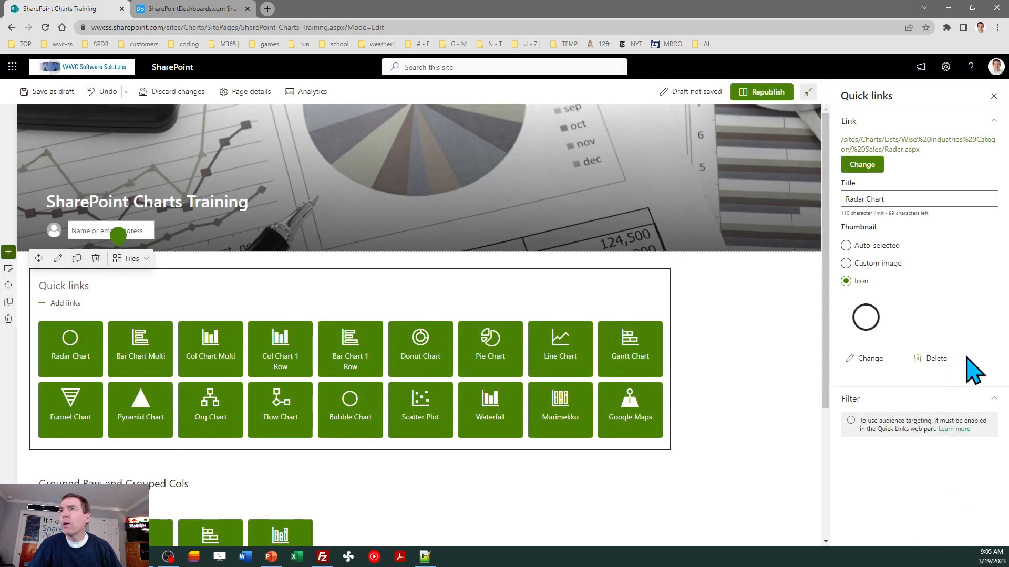
left_click(993, 97)
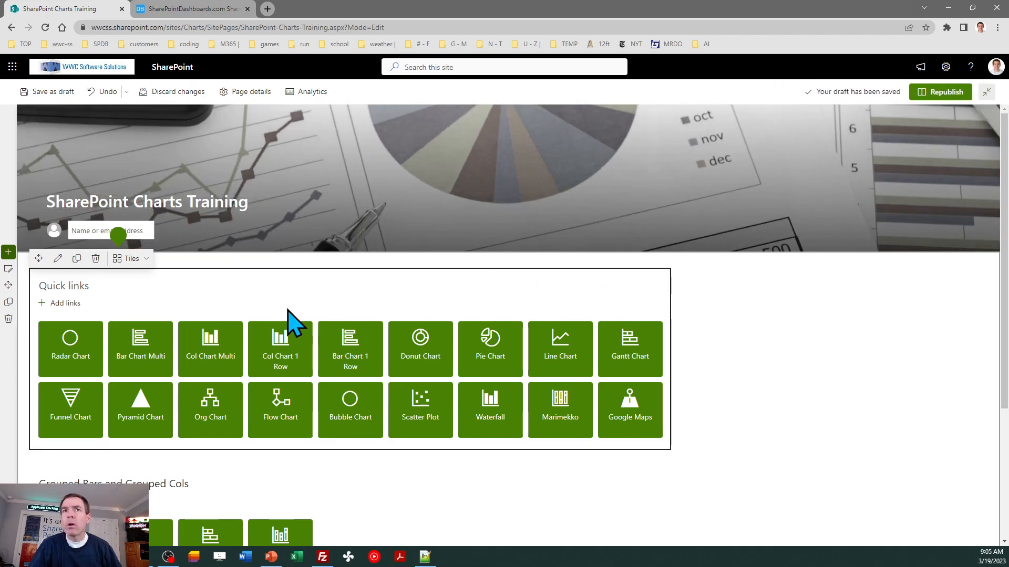
Step: Add another link to the first Quick links web part from the copied address, replacing Radar with Polar so it ends in Polar.aspx
left_click(65, 305)
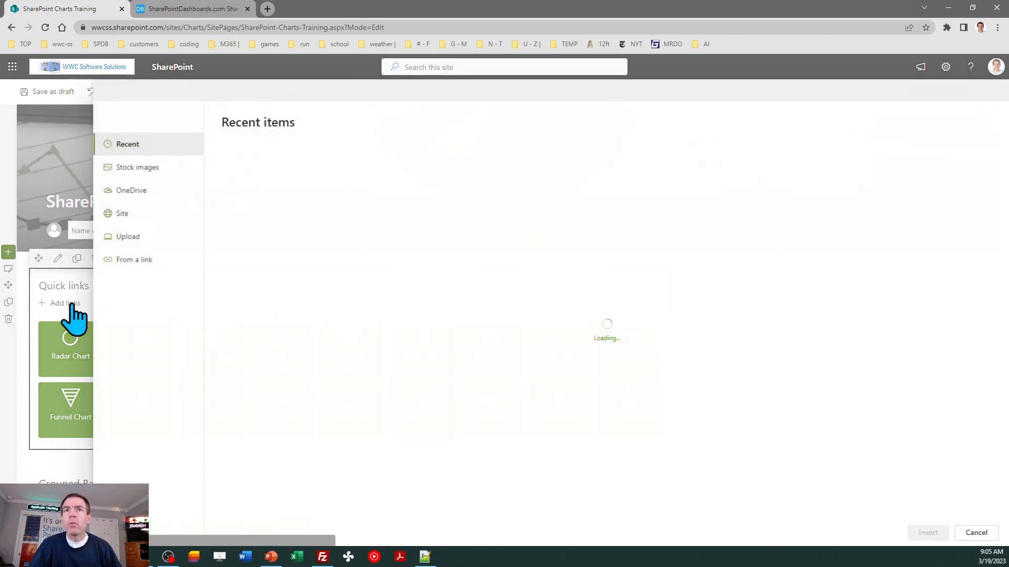
left_click(142, 260)
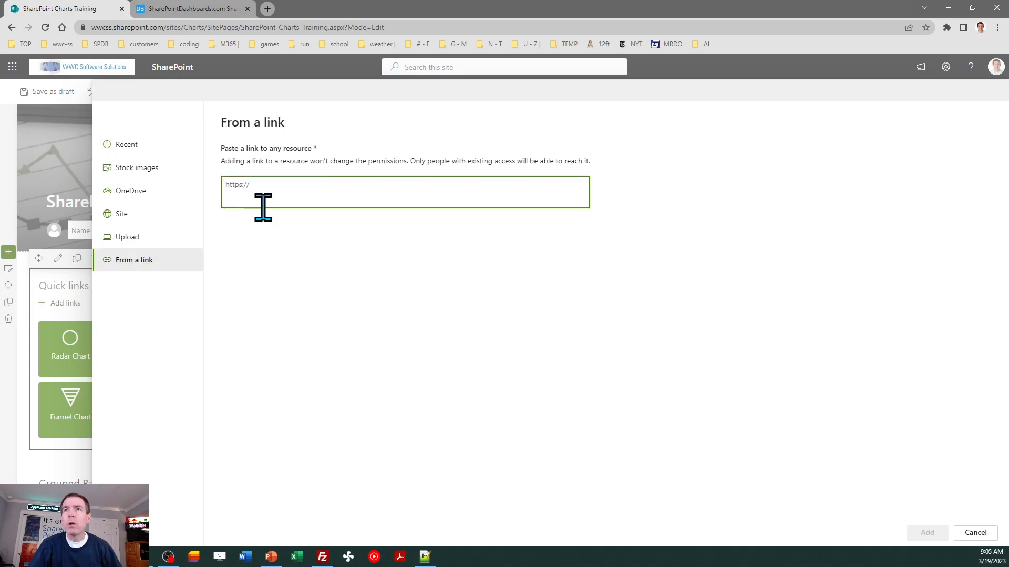
key("ctrl+v")
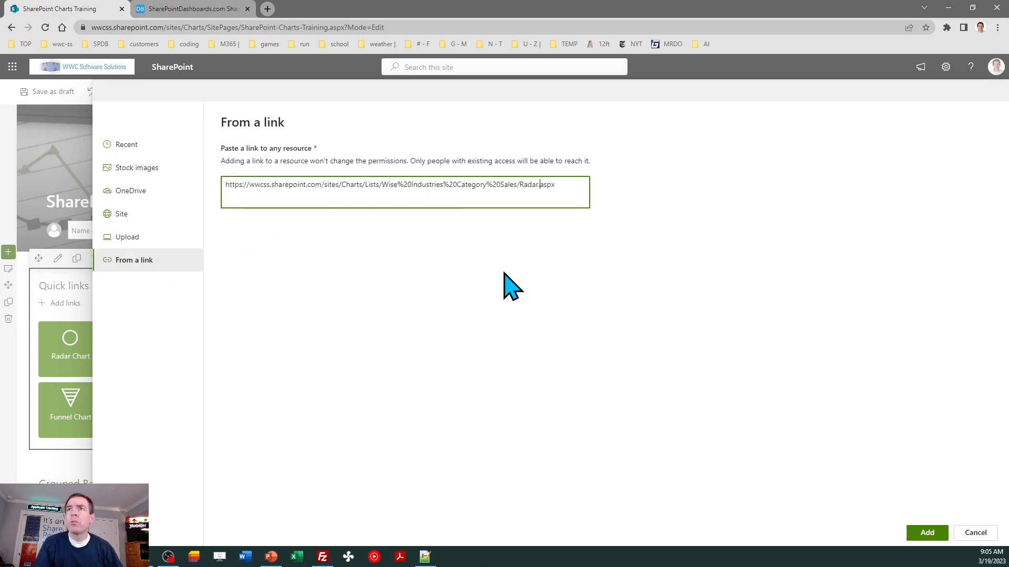
key("BackSpace")
key("BackSpace")
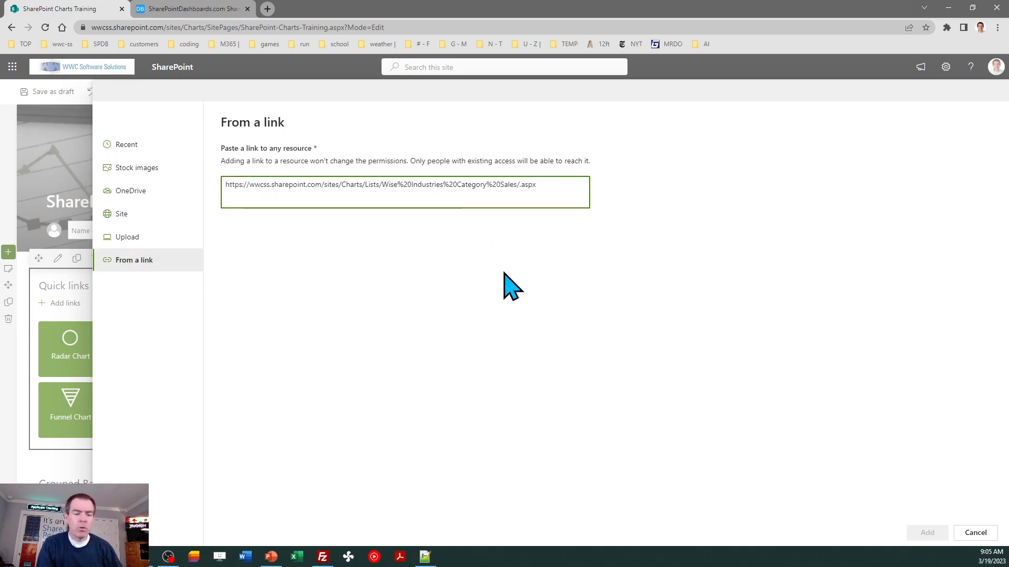
type("Polar")
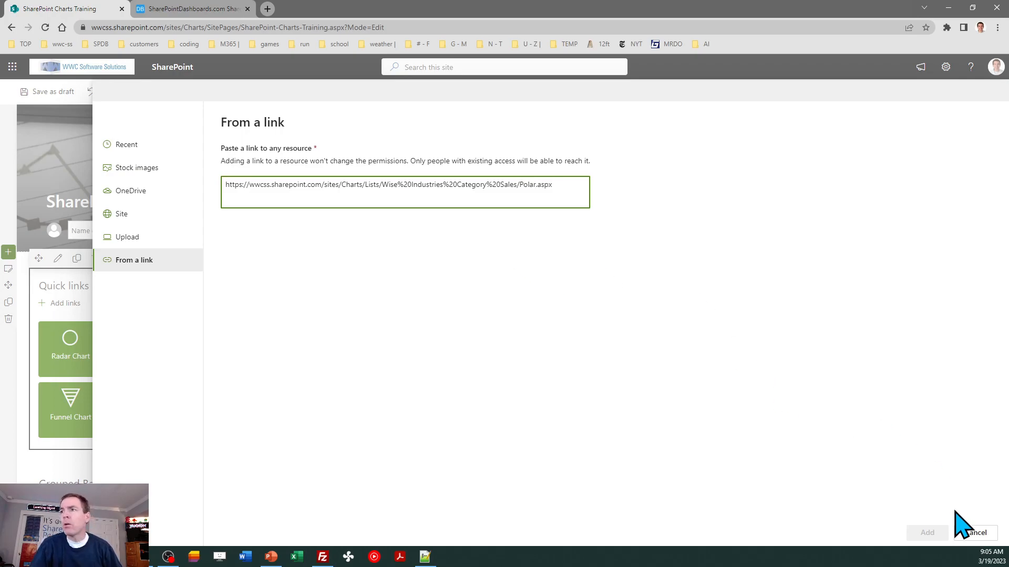
left_click(925, 532)
Step: Title the new quick link Polar and set its thumbnail to the circleshapesolid icon, found by searching for "circle"
left_click(892, 199)
key("BackSpace")
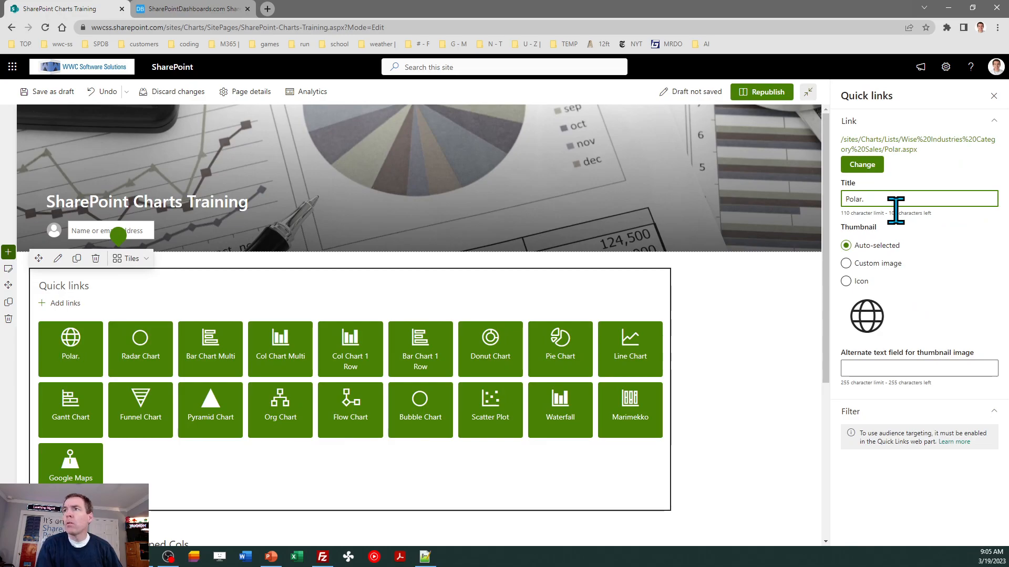
left_click(845, 282)
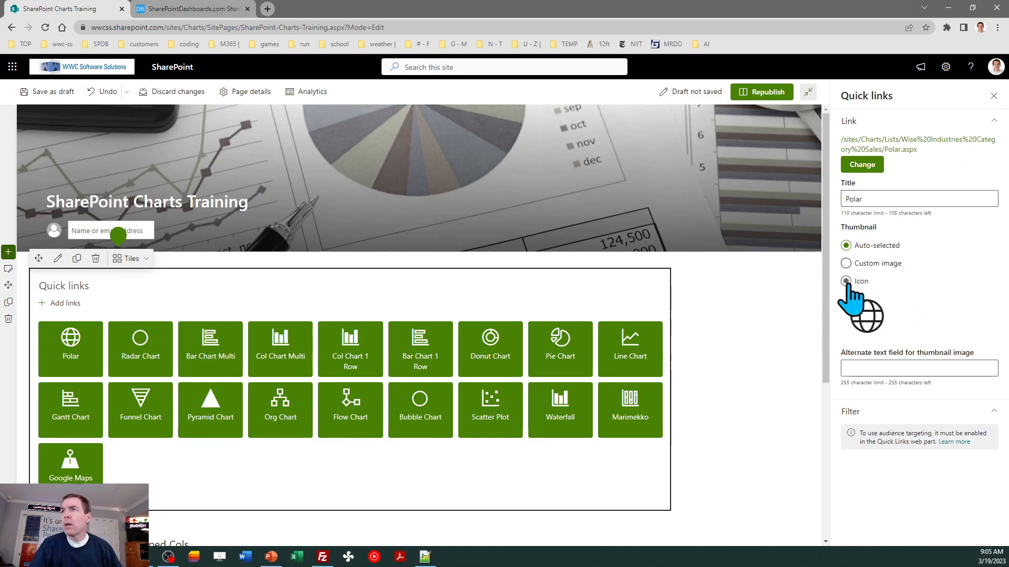
left_click(870, 360)
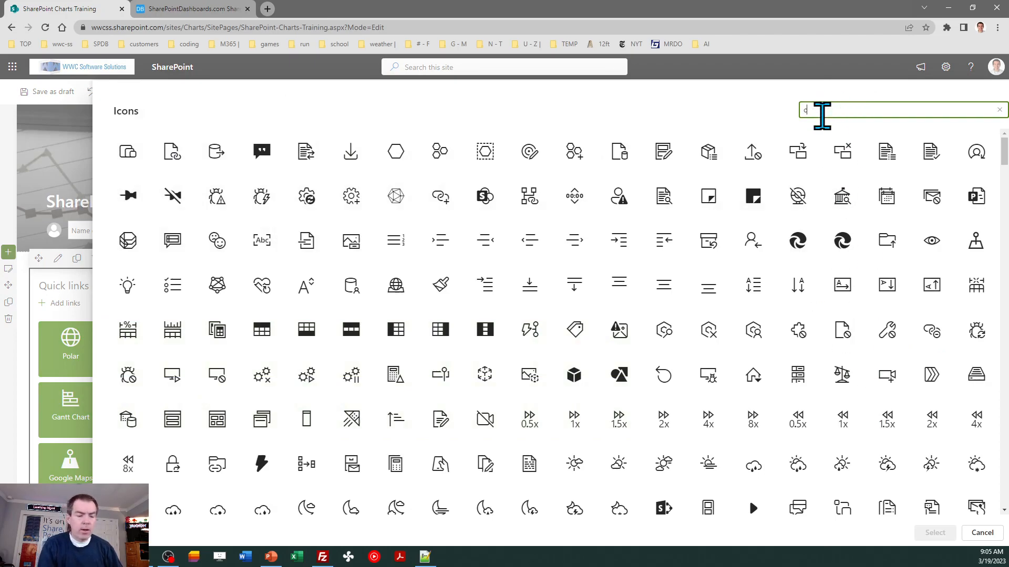
left_click(823, 113)
type("circle")
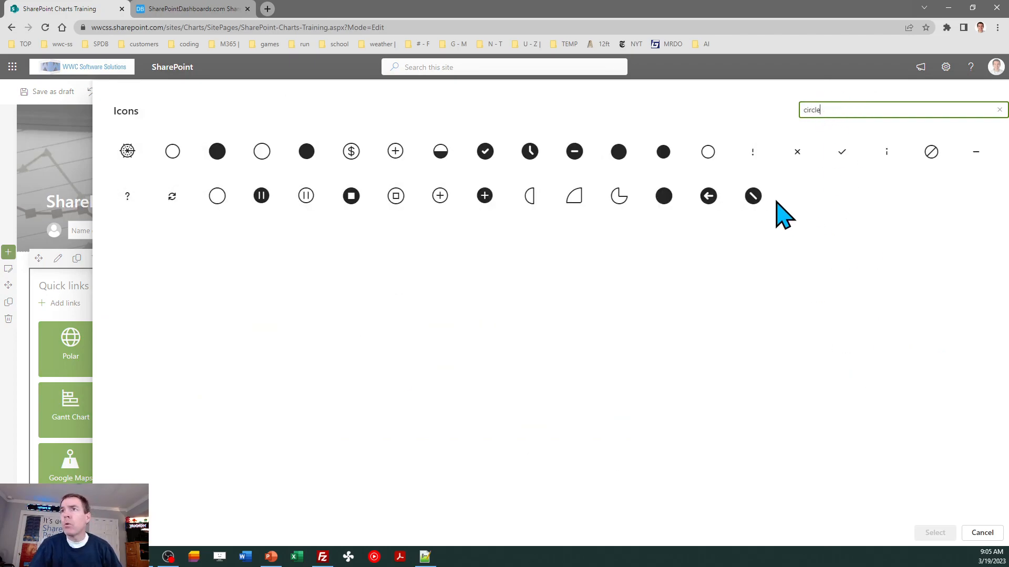
left_click(666, 195)
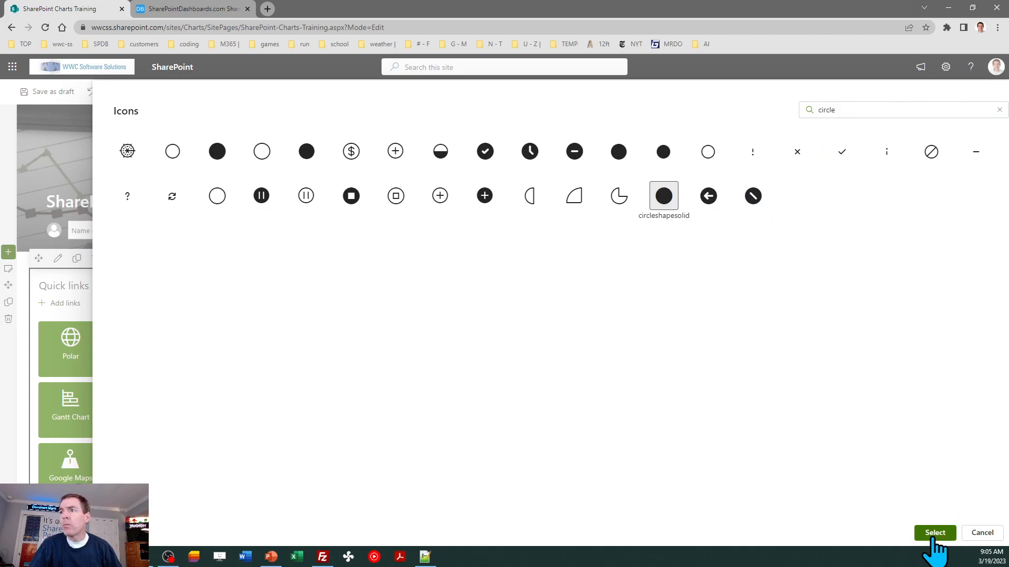
left_click(935, 533)
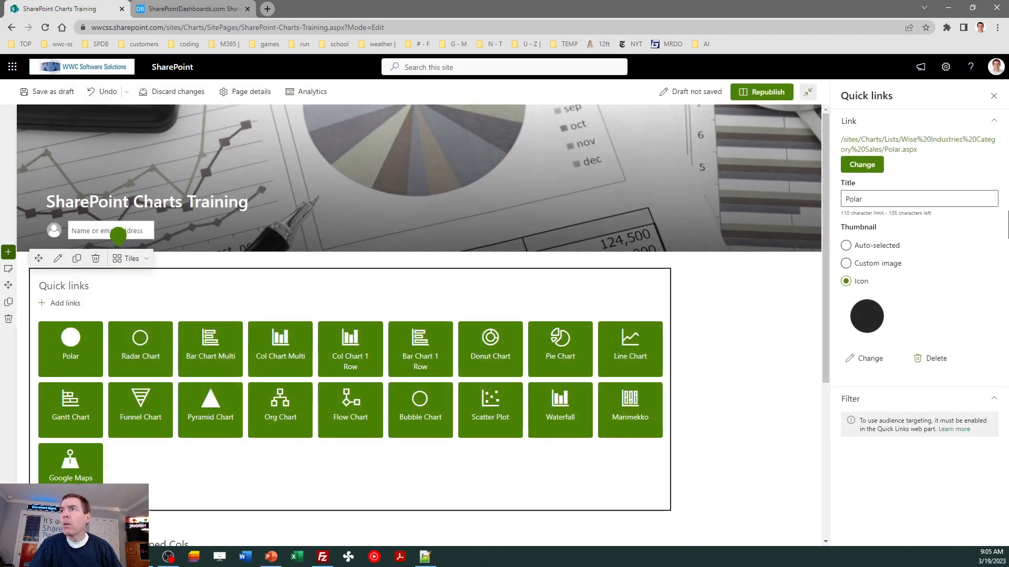
left_click(993, 96)
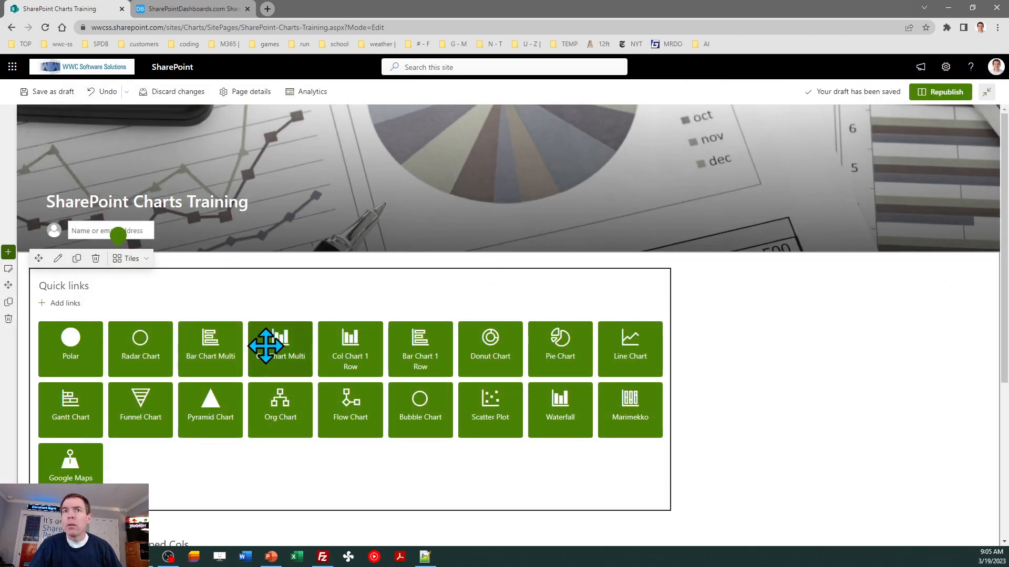
Step: Move the Polar and Radar Chart tiles to the end of the quick links, Polar first, and republish the page
left_click_drag(135, 342, 91, 467)
left_click(72, 342)
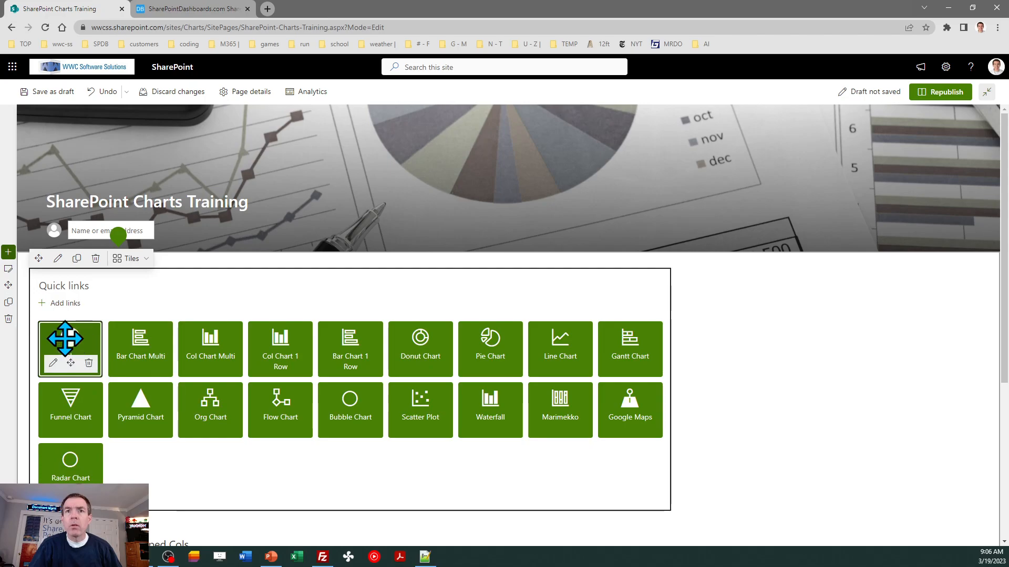
left_click_drag(47, 476, 108, 477)
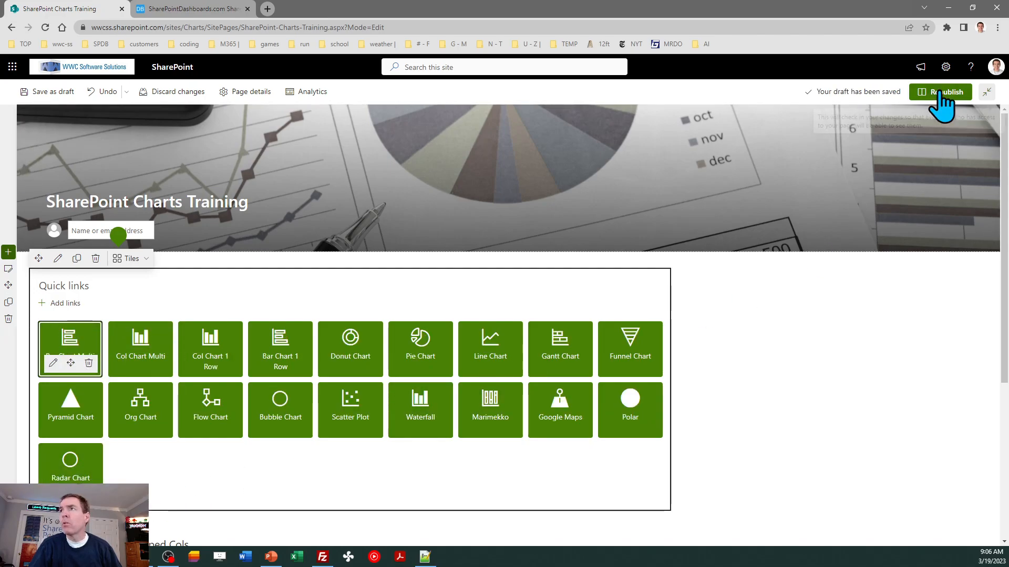
left_click(940, 94)
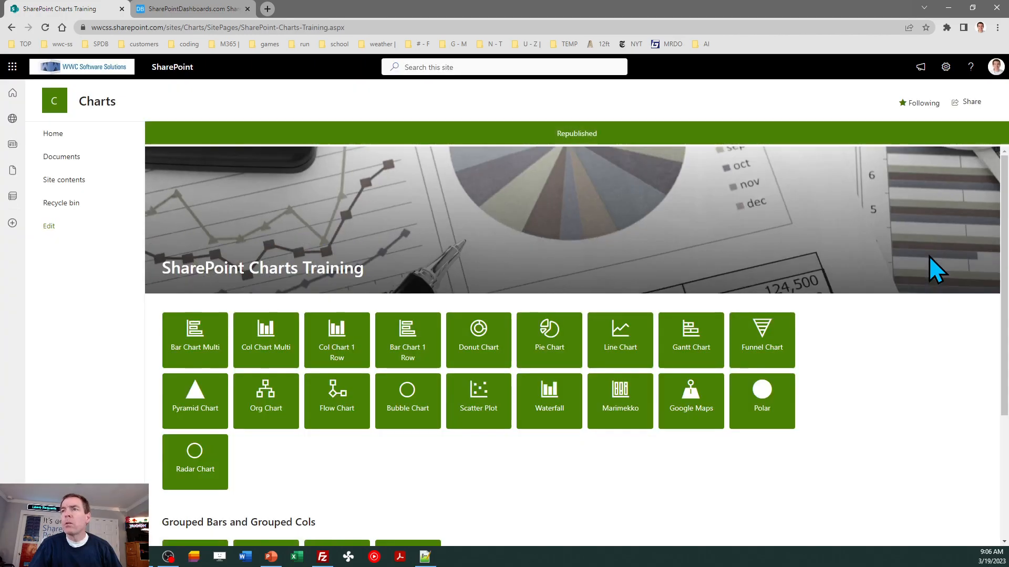
Step: Open the list's Polar view from its home page link, and open the training site's Polar chart template with the animated preview stopped
left_click(770, 391)
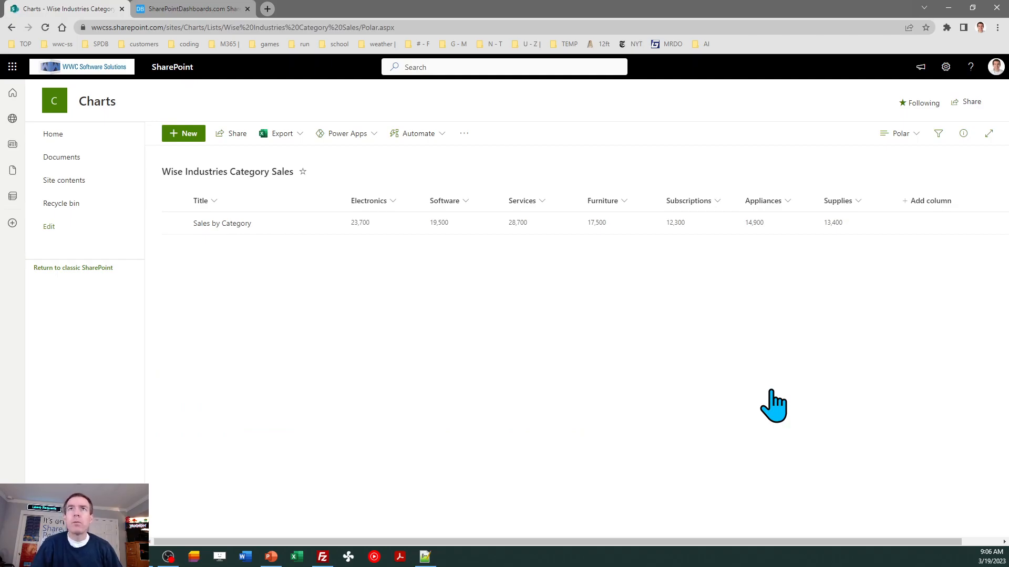
left_click(188, 16)
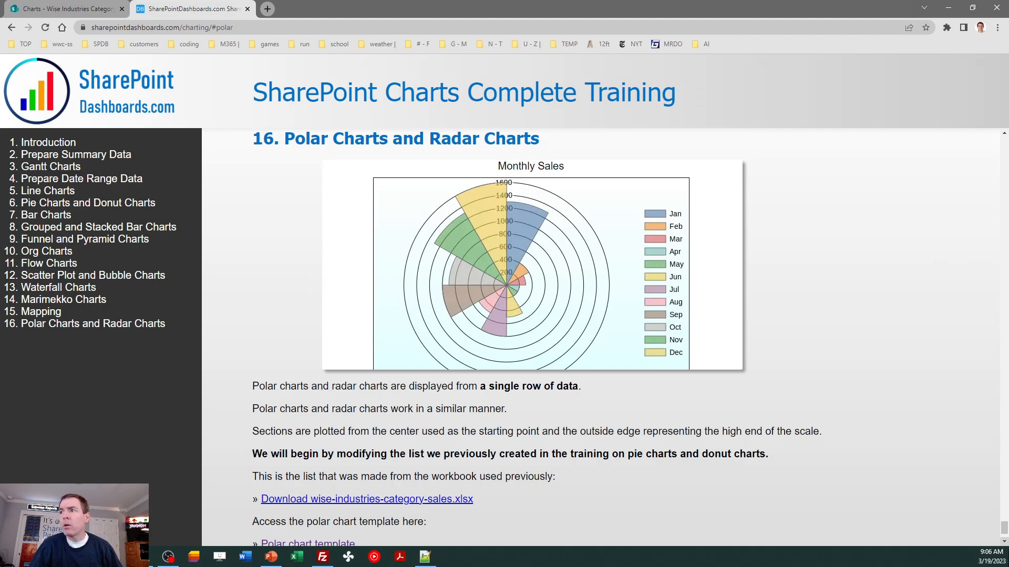
scroll(1005, 537, "down", 2)
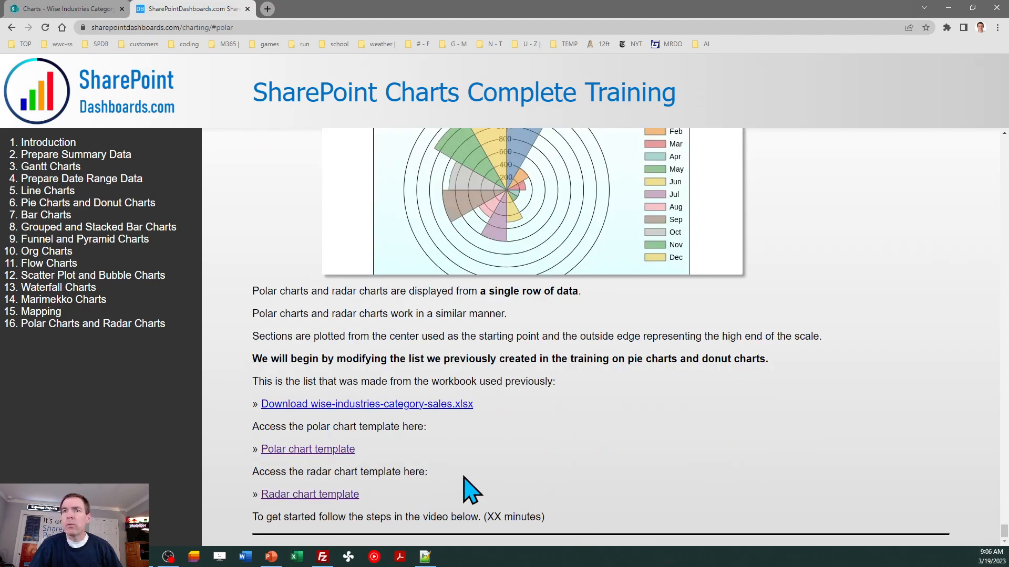
left_click(326, 451)
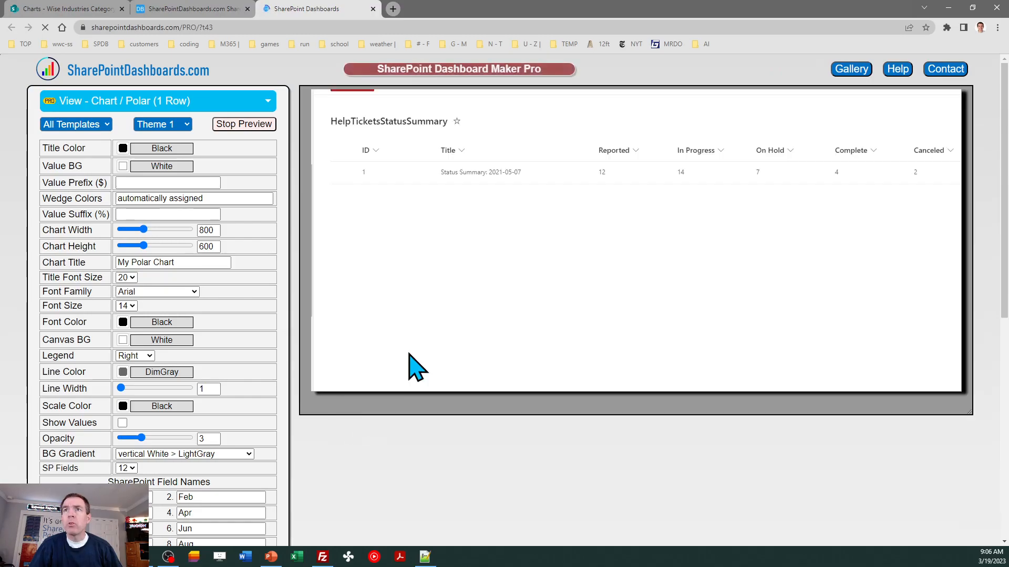
left_click(251, 125)
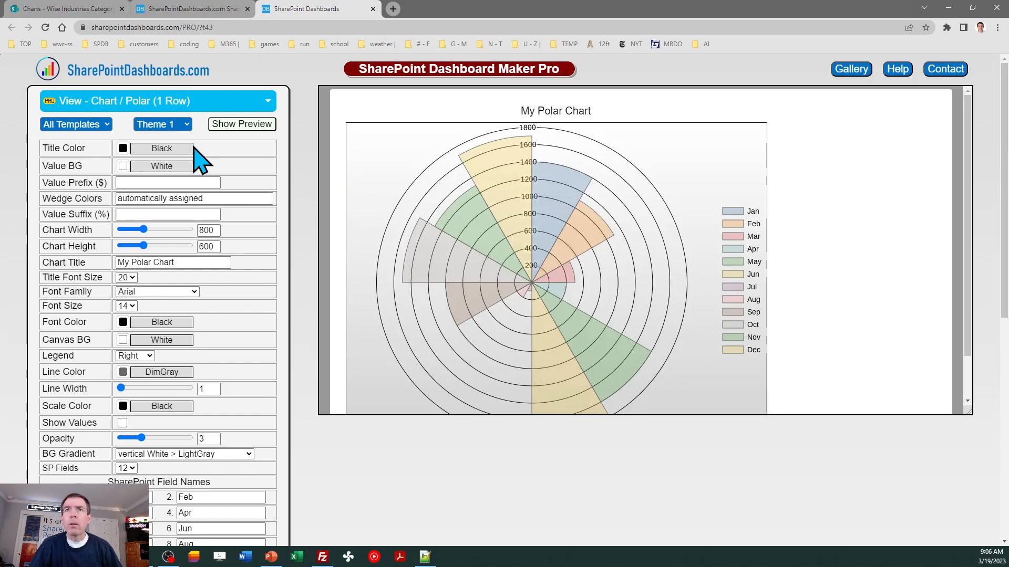
Step: Try Theme 2 on the polar chart template and switch back to Theme 1
left_click(176, 126)
left_click(179, 138)
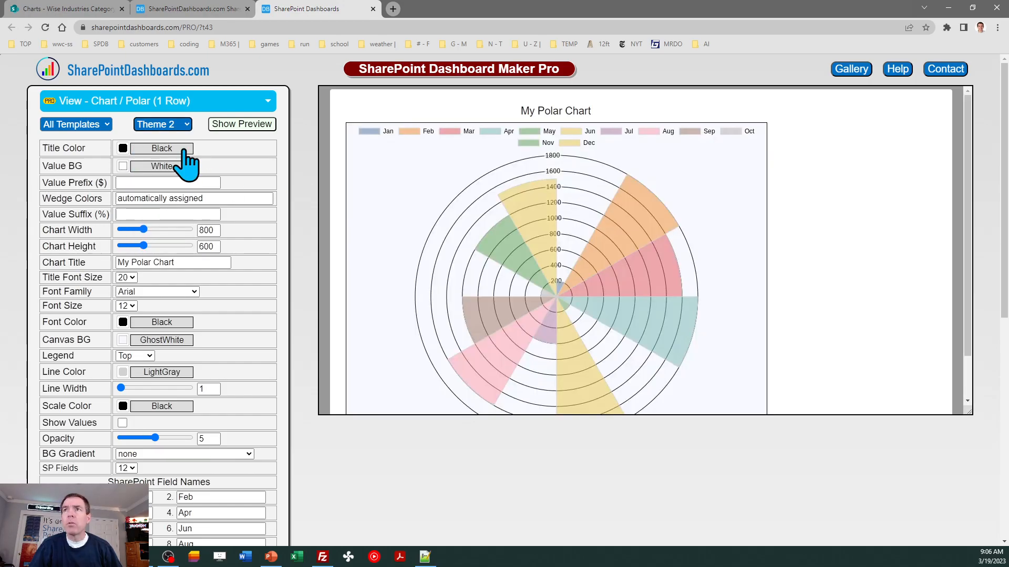
left_click(180, 127)
left_click(184, 137)
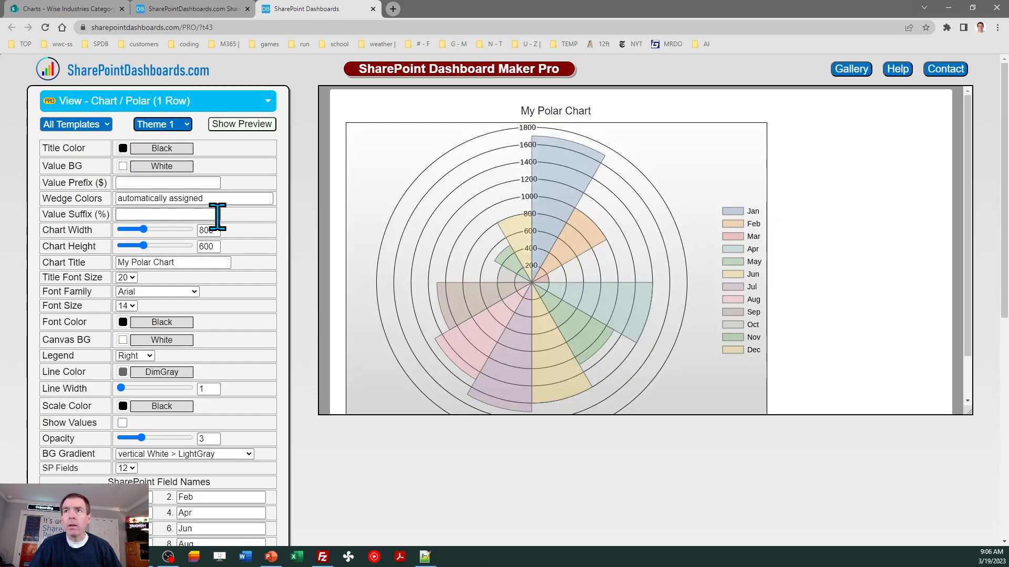
Step: Check the template options against the list's category columns and set the number of SP Fields to 7
left_click_drag(1004, 162, 1004, 302)
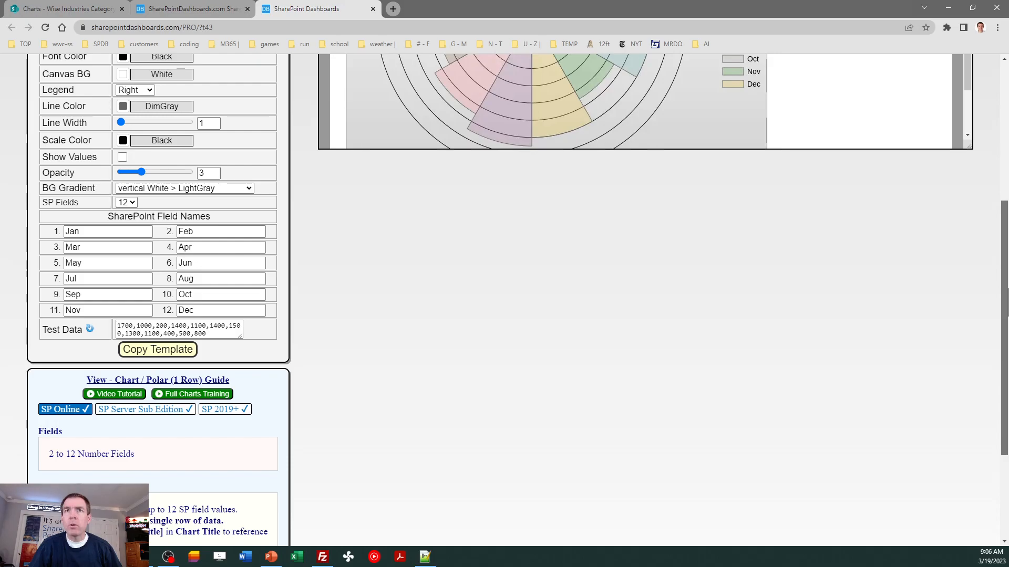
left_click_drag(1006, 302, 1006, 201)
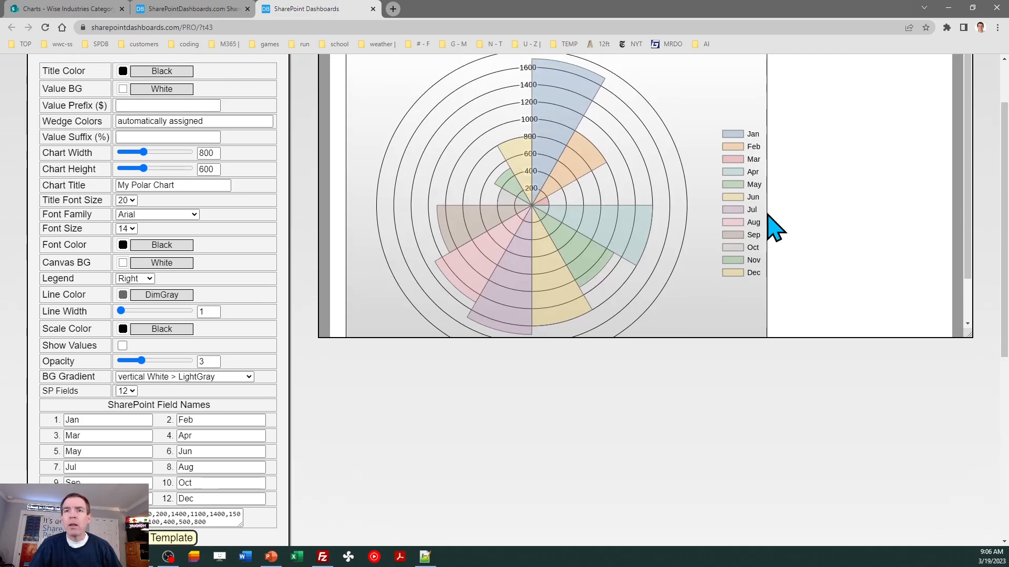
left_click(57, 9)
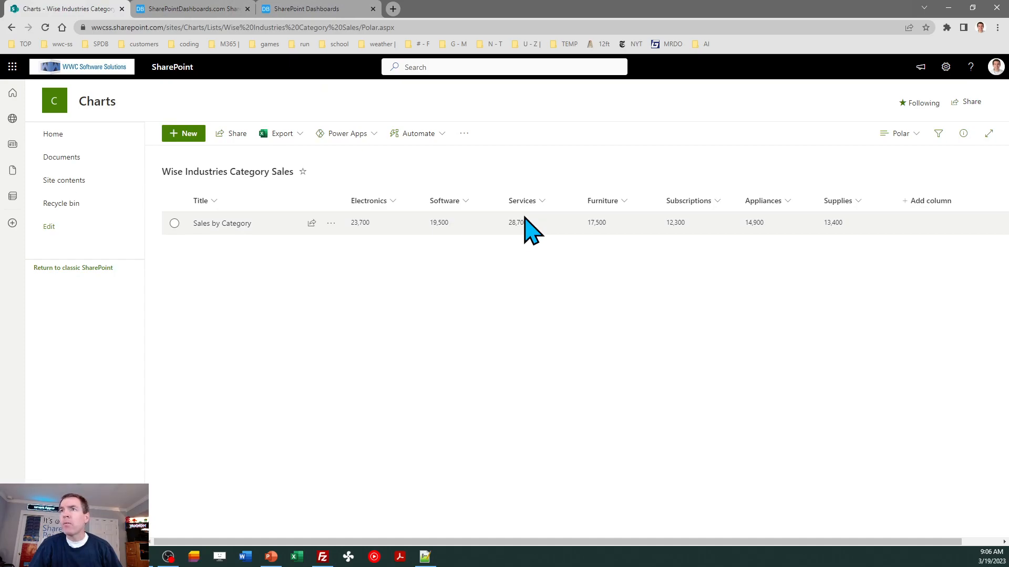
left_click(322, 9)
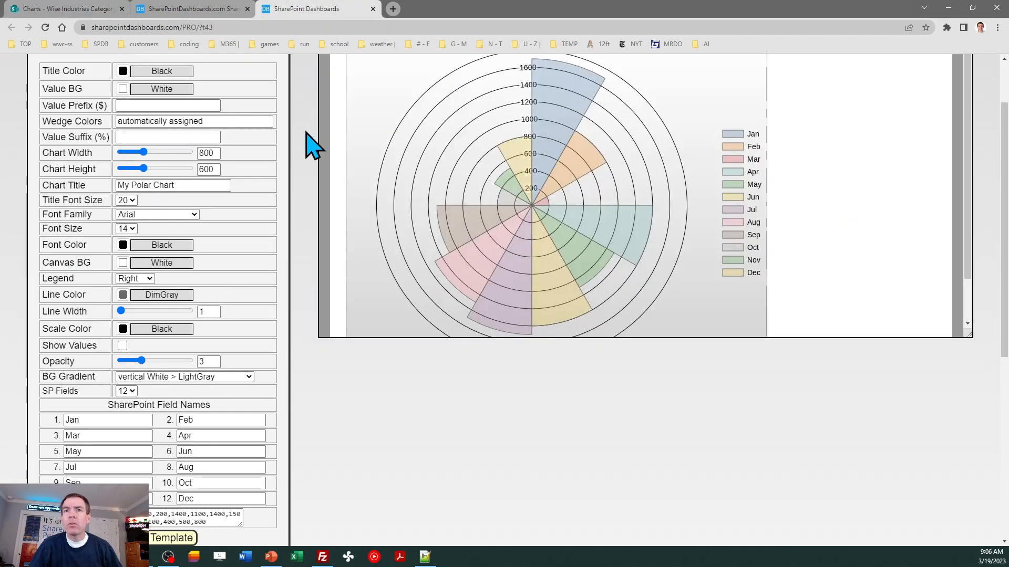
left_click(129, 392)
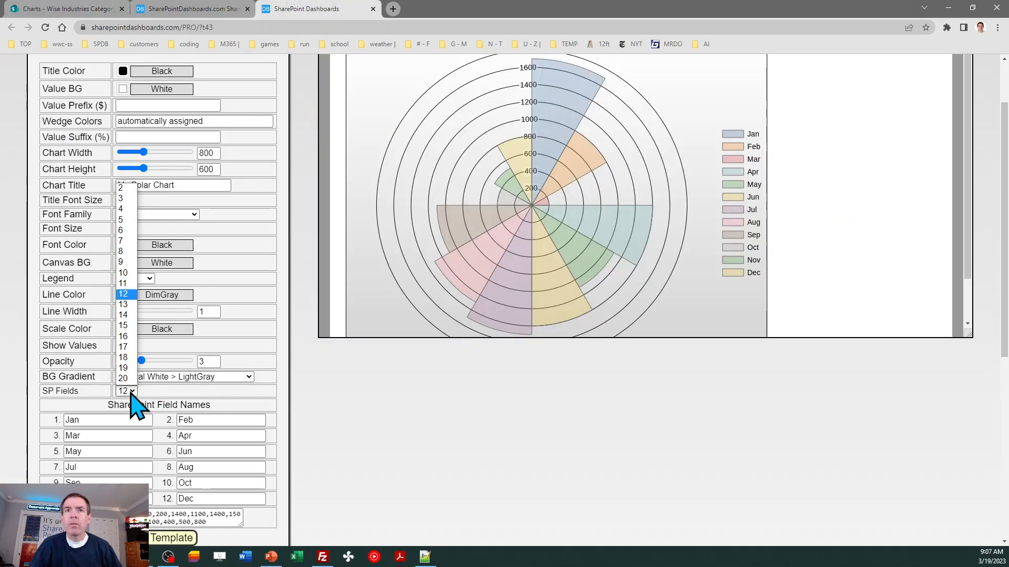
left_click(126, 241)
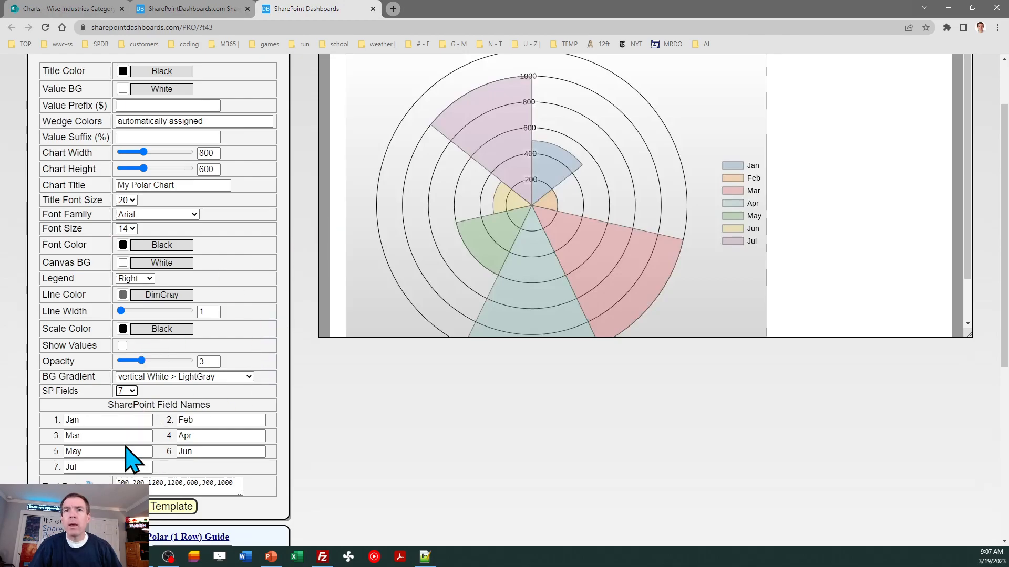
Step: Remove the polar chart's background gradient by choosing none and set the canvas background to AliceBlue
left_click(248, 377)
left_click_drag(251, 381, 252, 214)
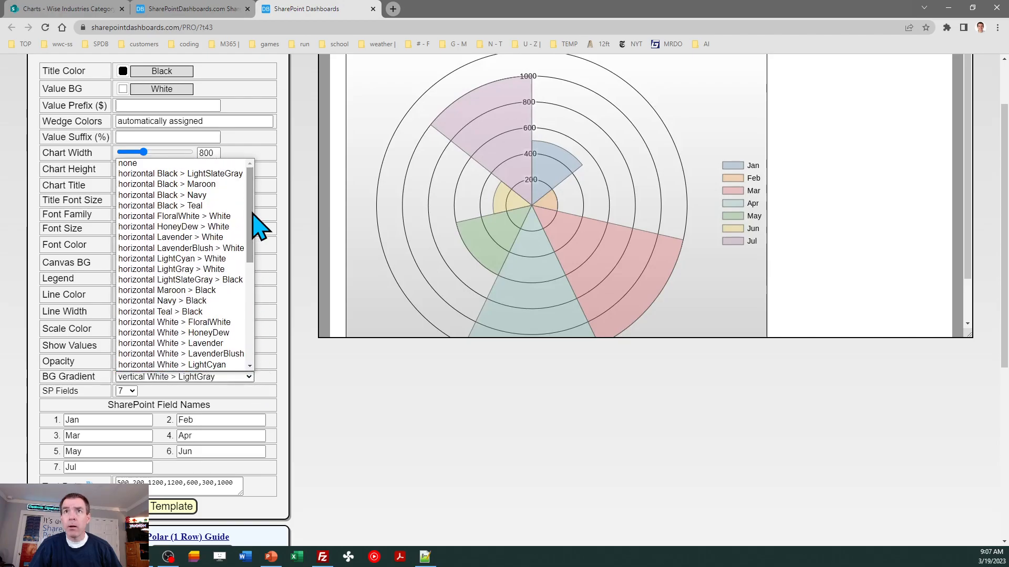
left_click(164, 163)
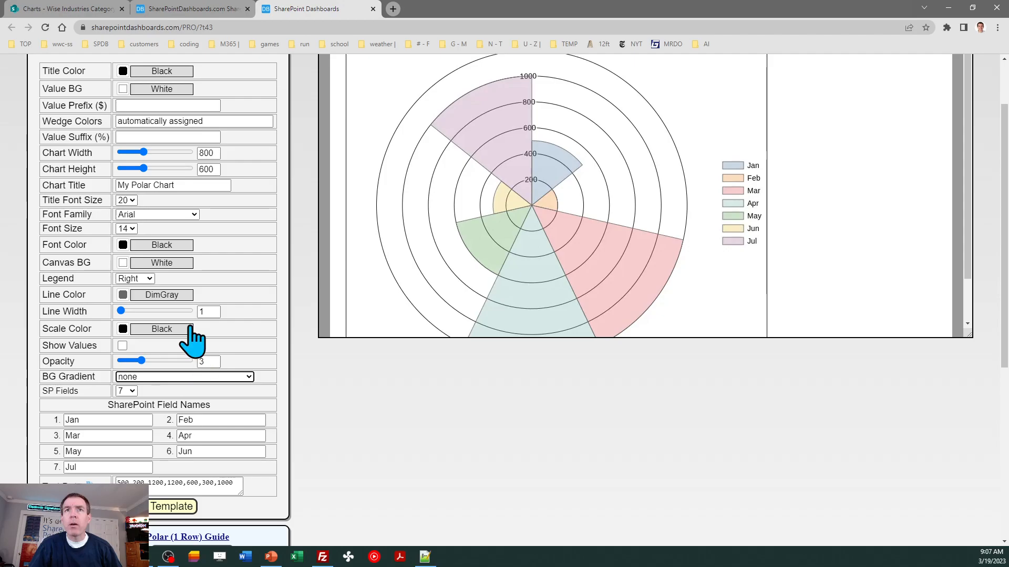
left_click(124, 263)
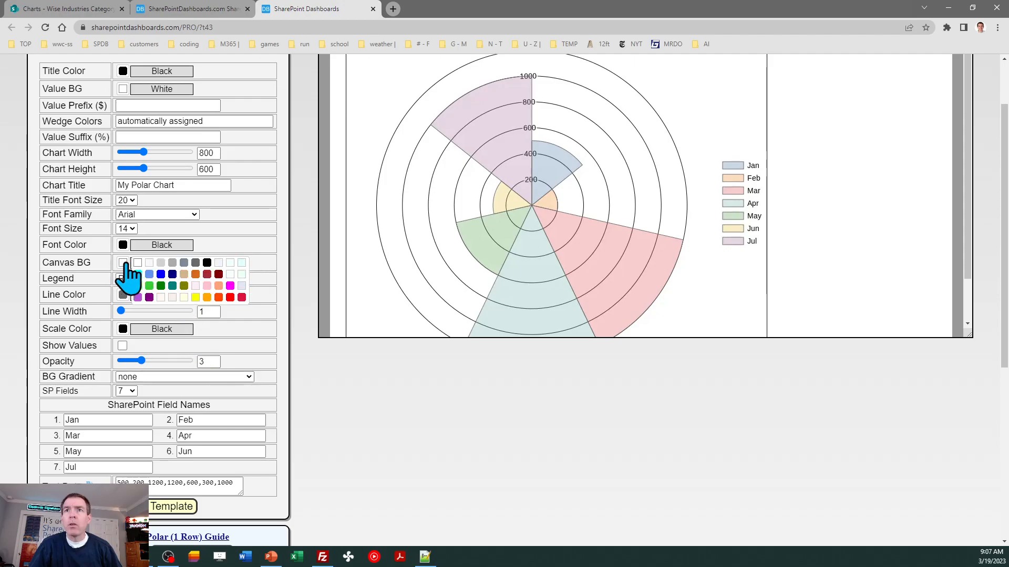
left_click(219, 262)
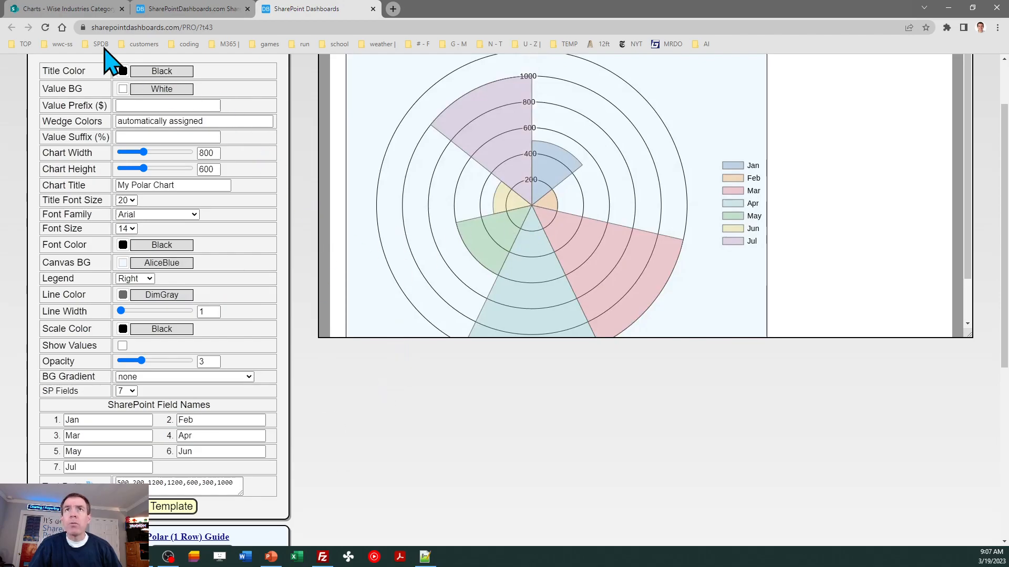
Step: Check the list's column names and set the first three SharePoint field names to Electronics, Software and Services
left_click(67, 8)
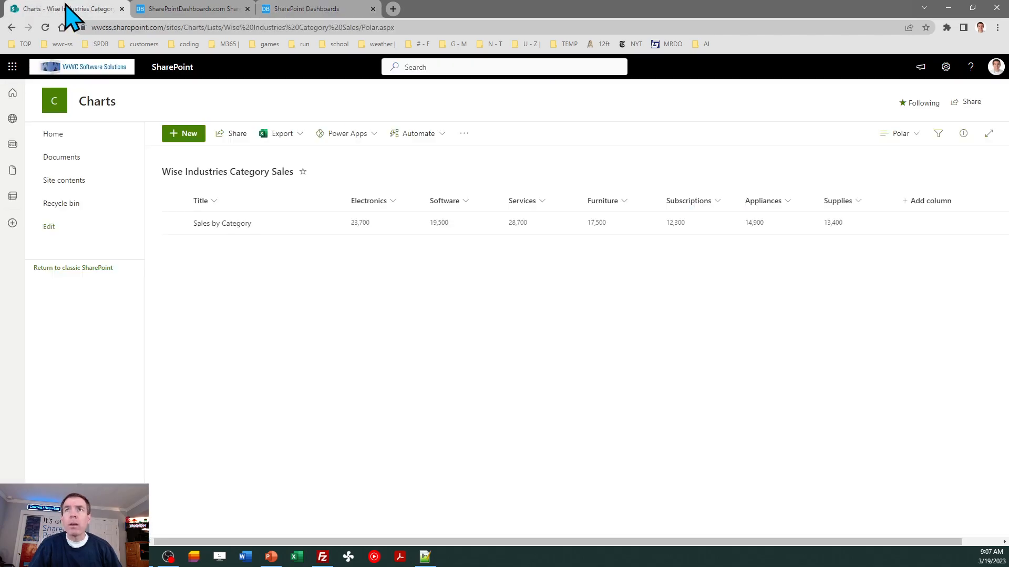
left_click(317, 9)
double_click(107, 419)
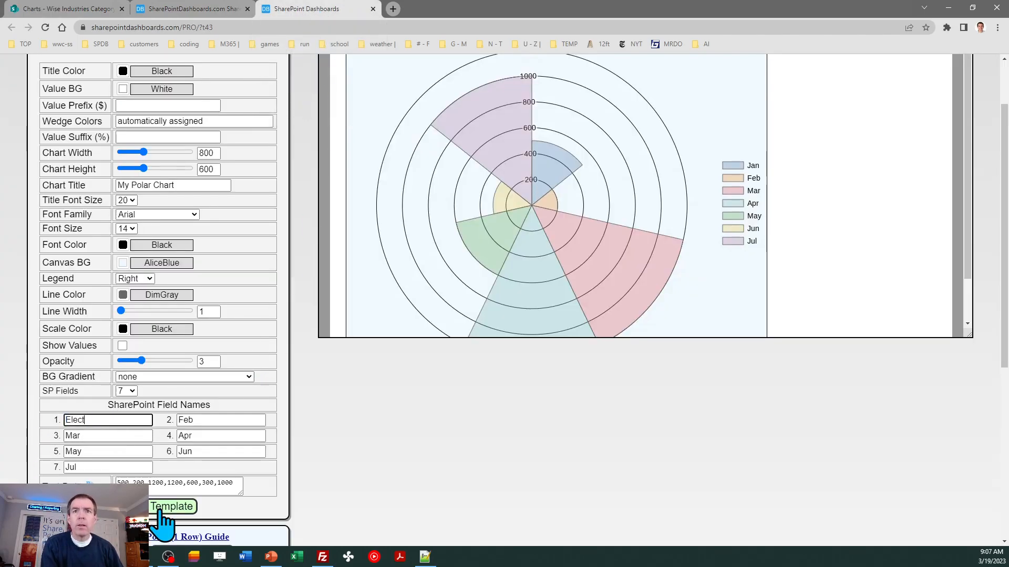
key("Tab")
key("BackSpace")
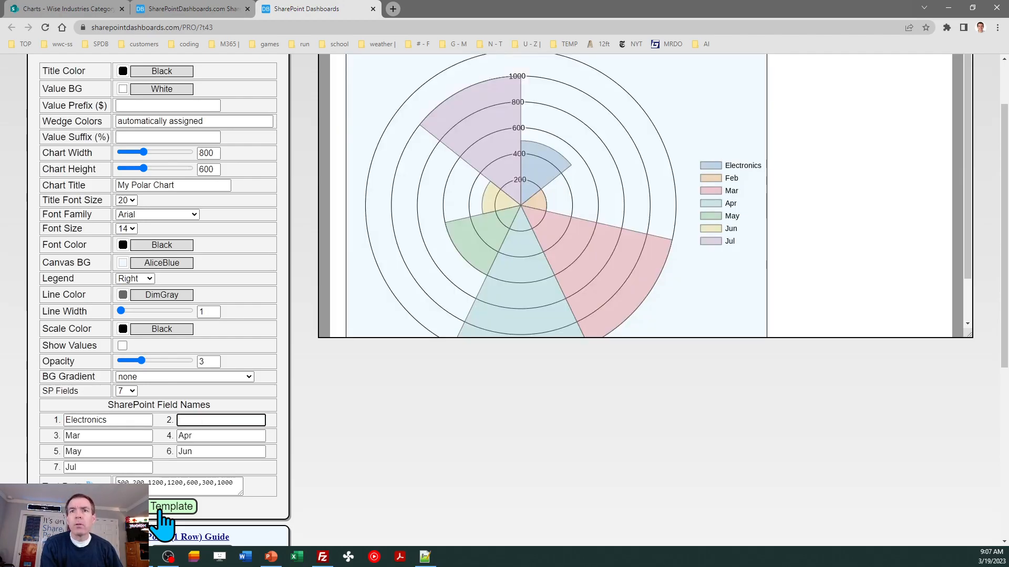
type("Software")
key("Tab")
type("S")
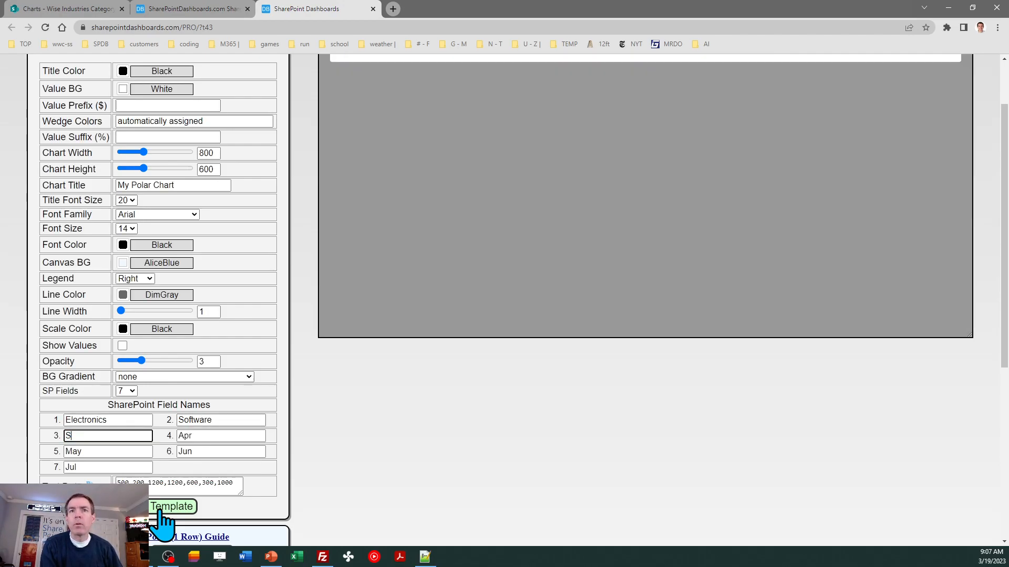
type("ervices")
key("Tab")
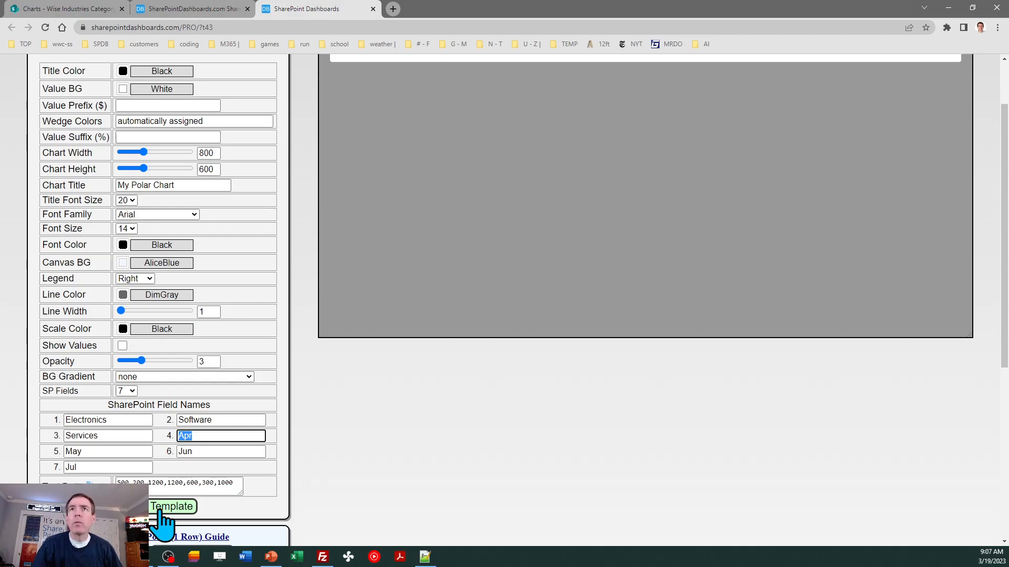
Step: Set SharePoint field names 4 to 7 to Furniture, Subscriptions, Appliances and Supplies, matching the list's columns
left_click(86, 10)
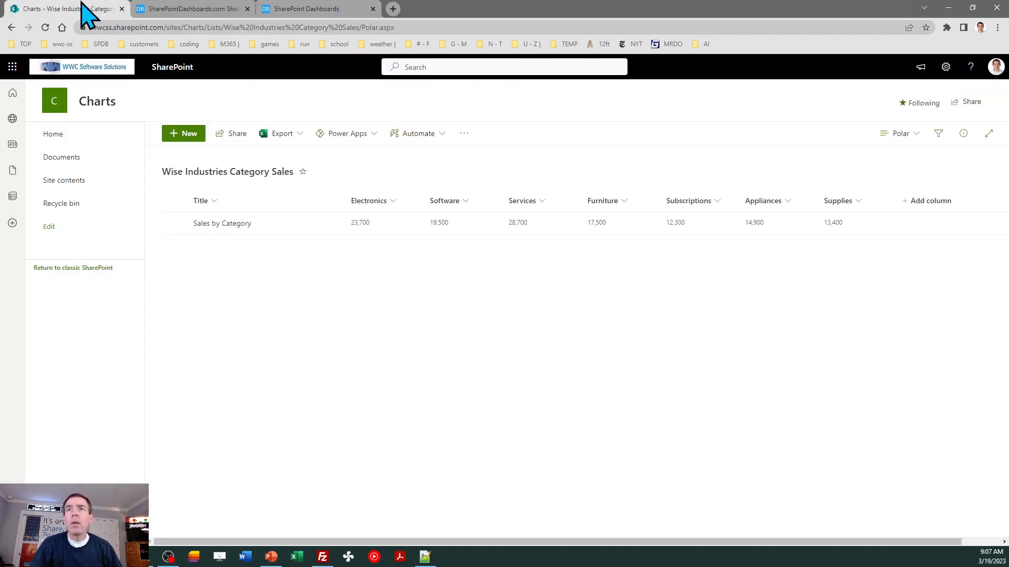
left_click(326, 11)
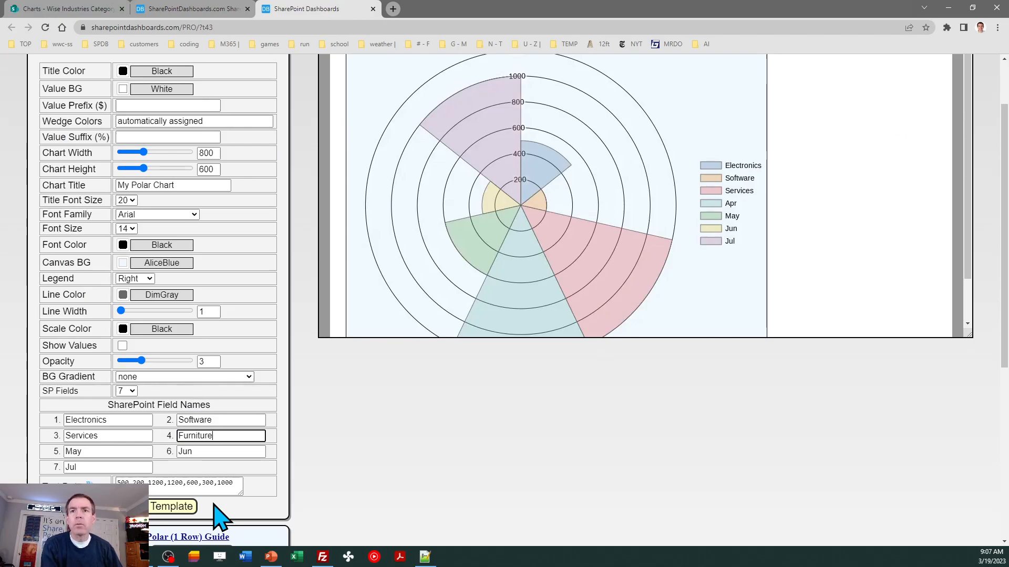
key("Tab")
type("Subsc")
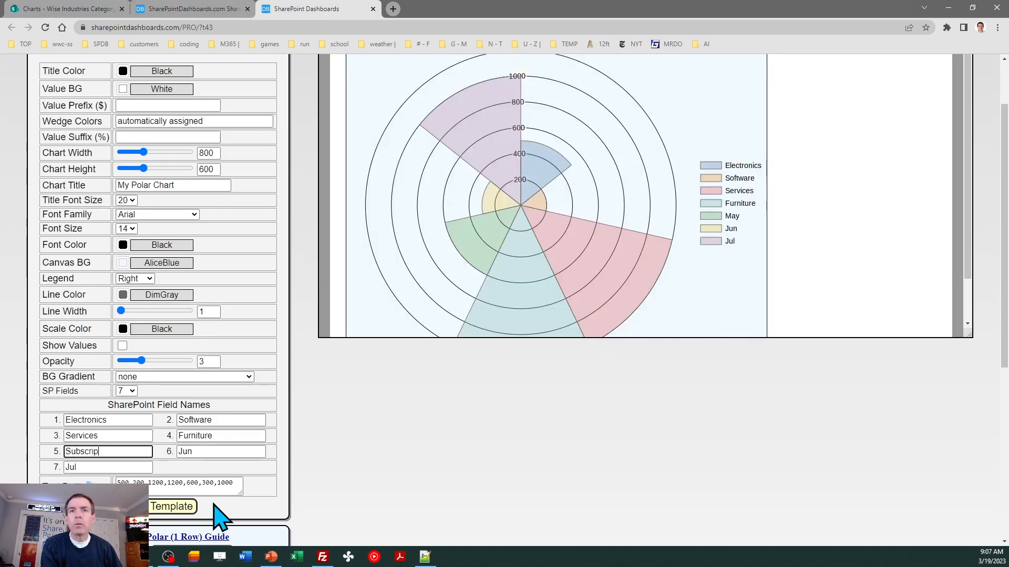
type("riptions")
key("Tab")
type("App")
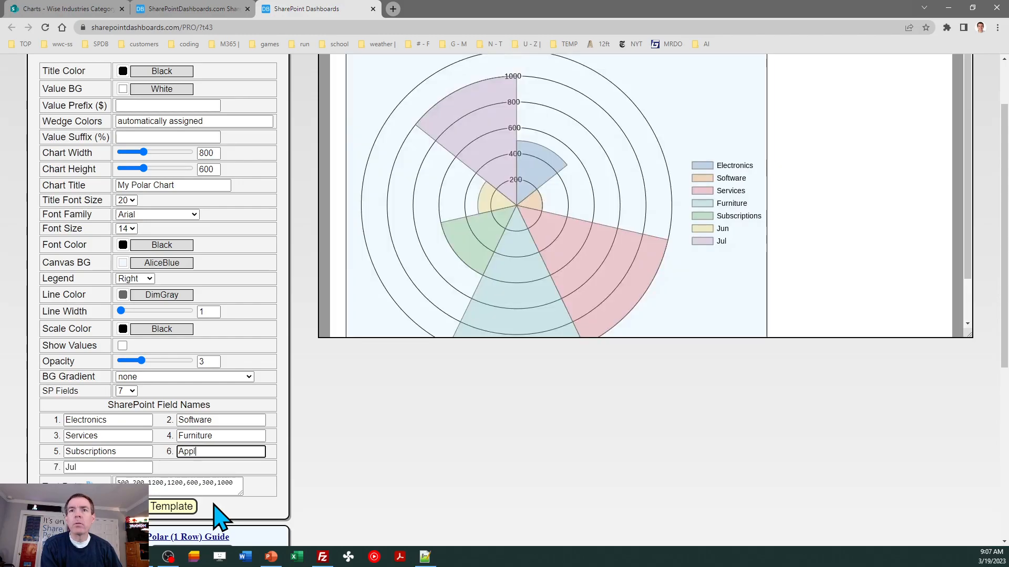
key("Tab")
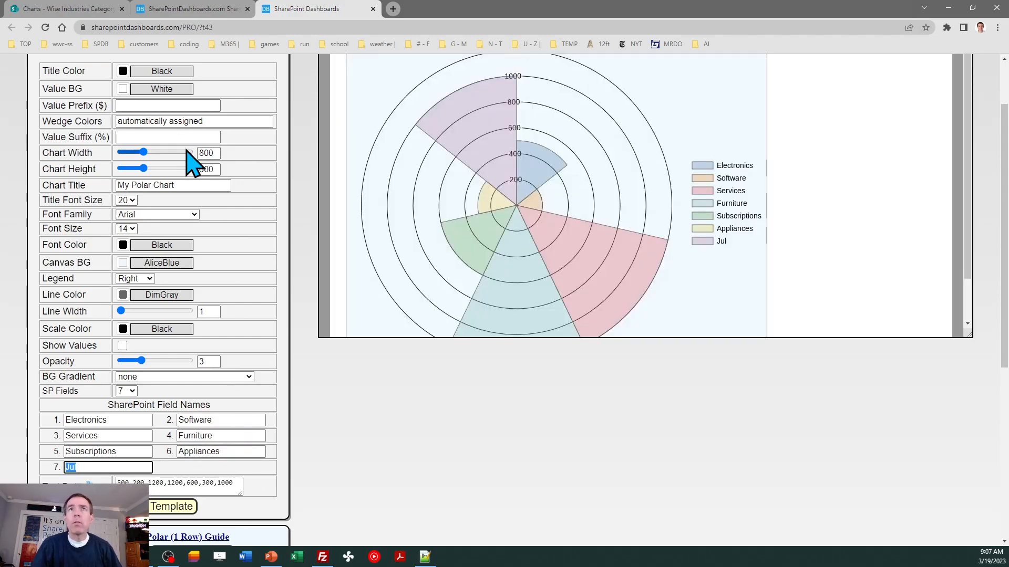
left_click(92, 10)
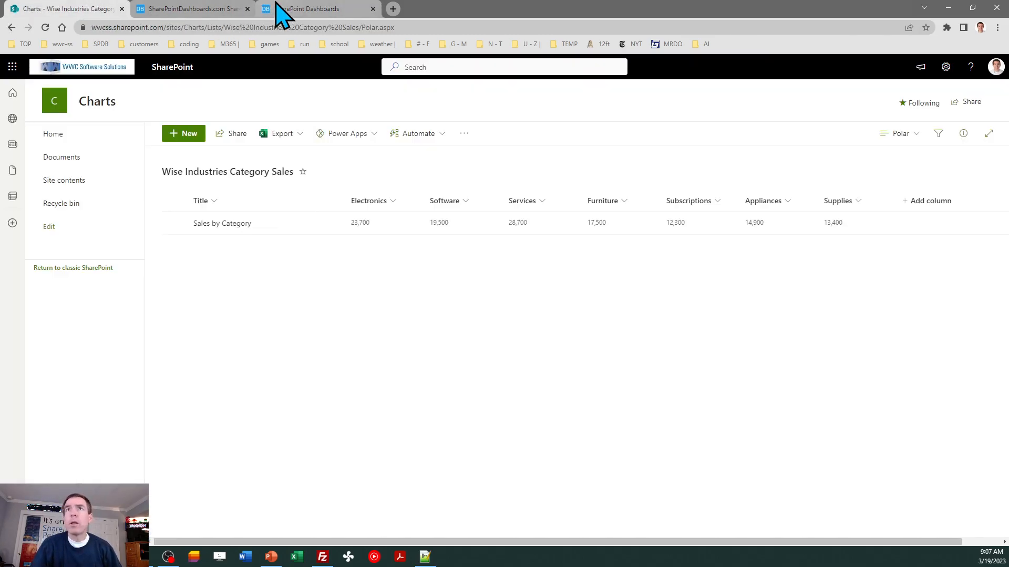
left_click(315, 9)
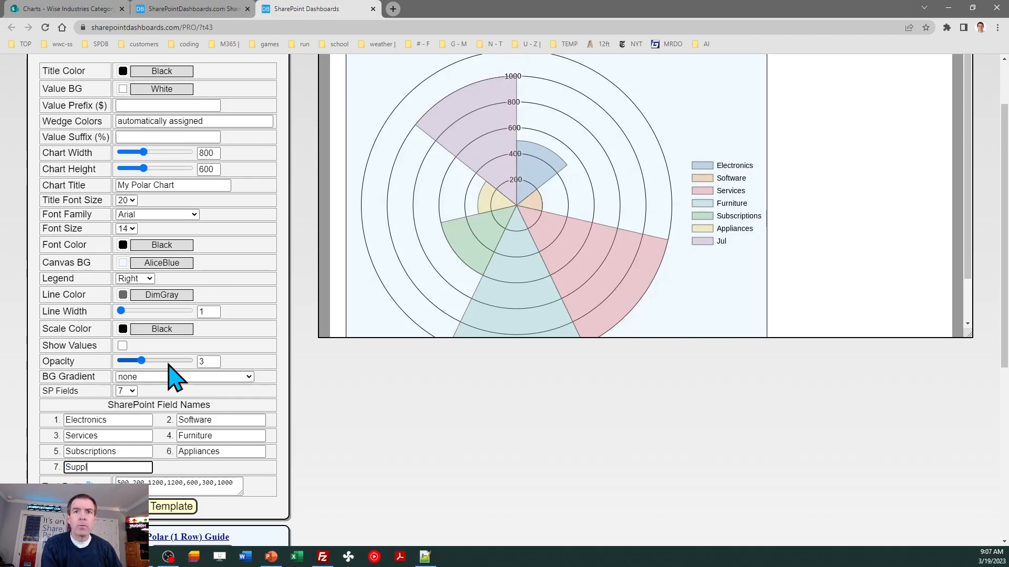
key("Tab")
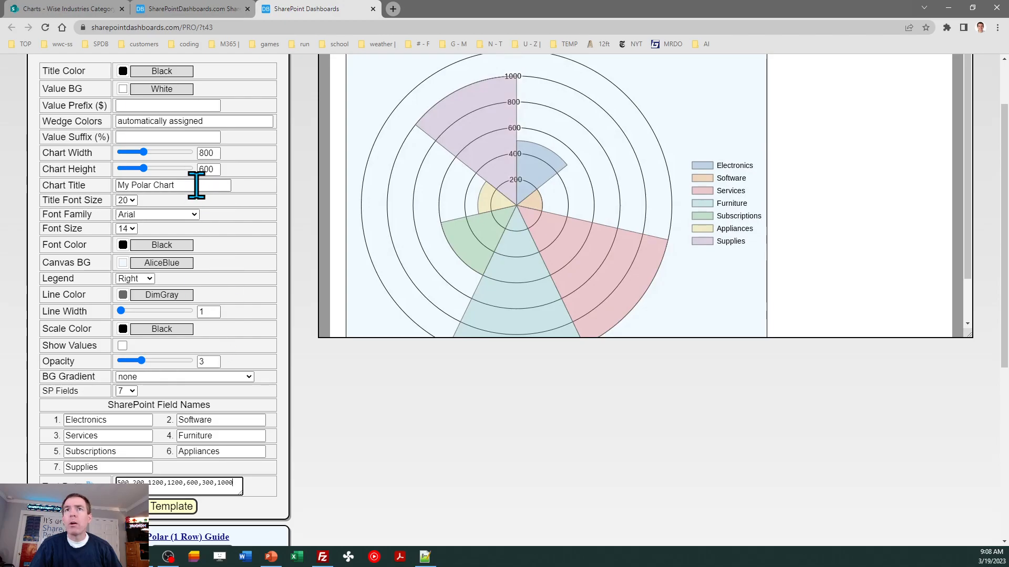
Step: Set the polar chart's title to Category Sales and copy the template code
left_click_drag(196, 185, 56, 191)
type("Category Sales")
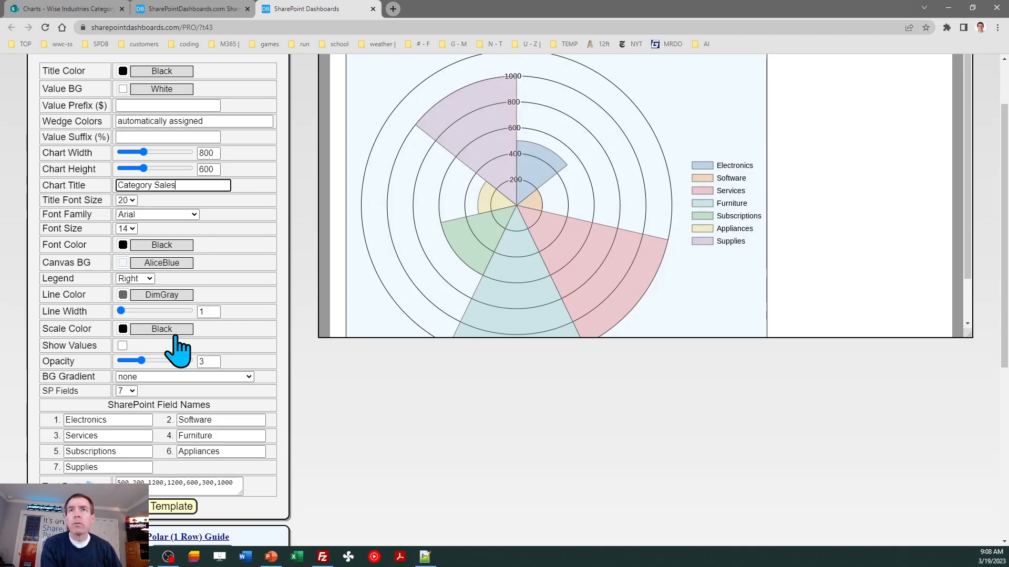
key("Tab")
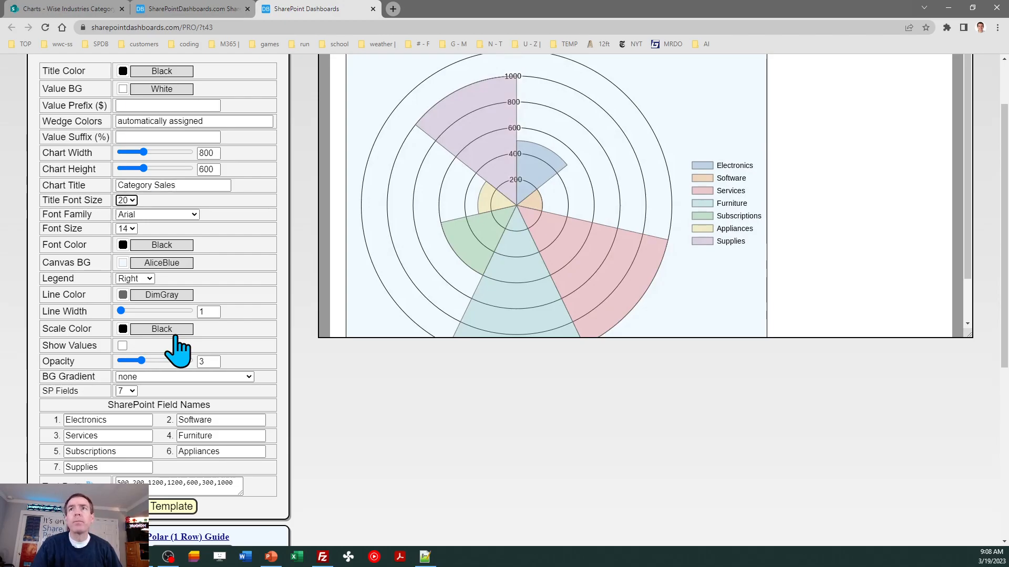
left_click(179, 510)
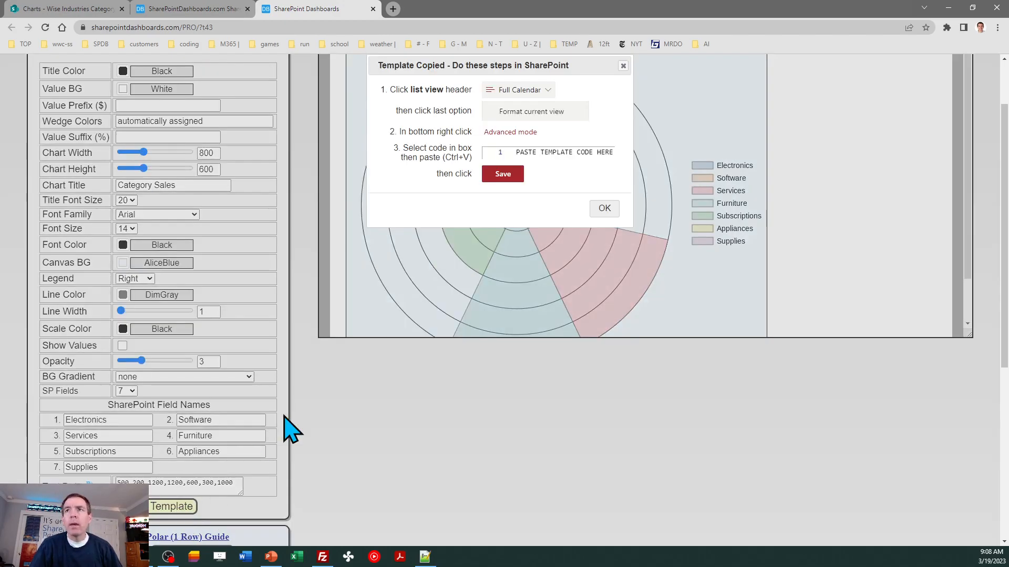
left_click(598, 207)
Step: Replace the Polar view's formatting JSON in the SharePoint list with the copied template code and save it
left_click(74, 9)
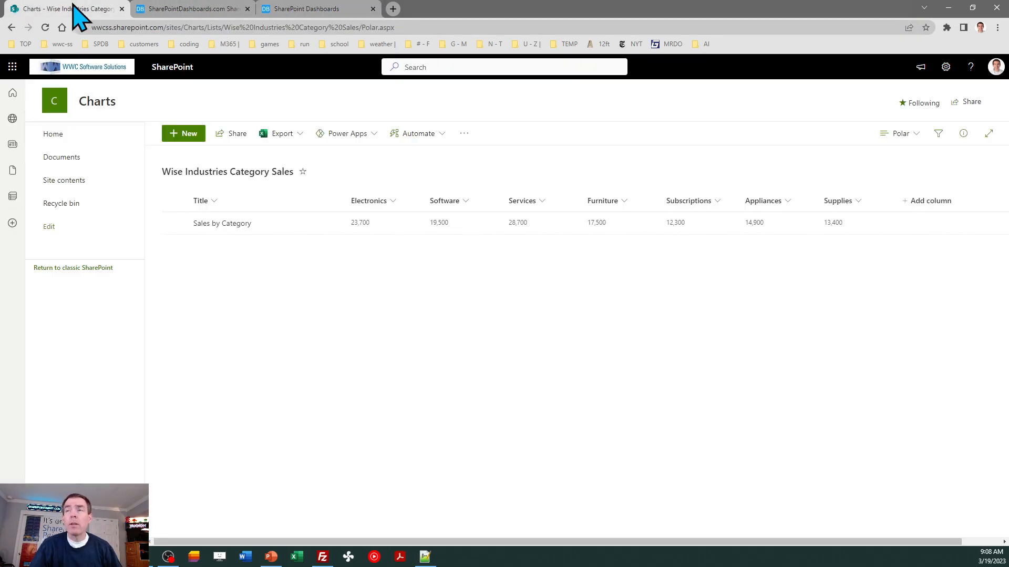
left_click(894, 134)
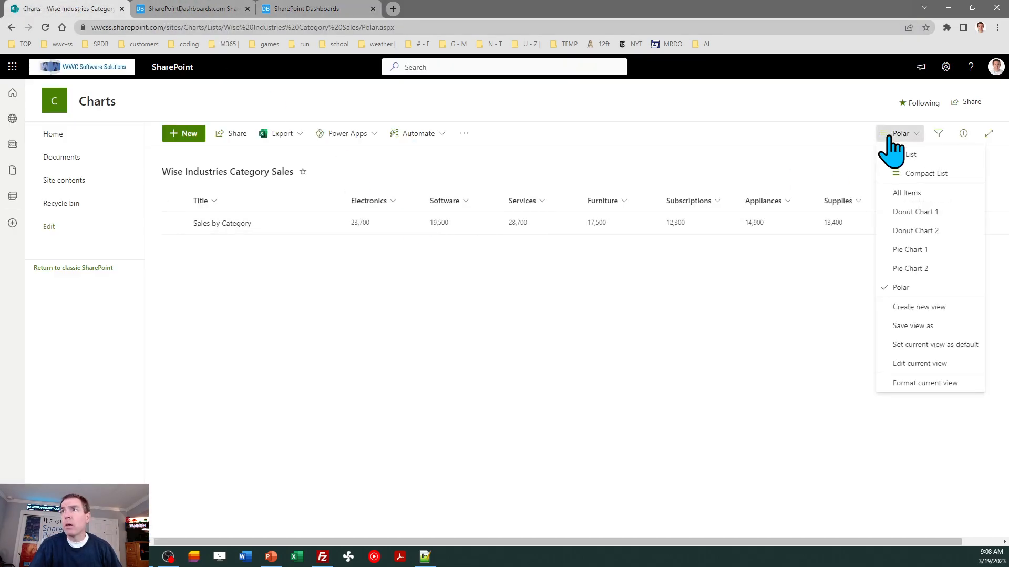
left_click(912, 384)
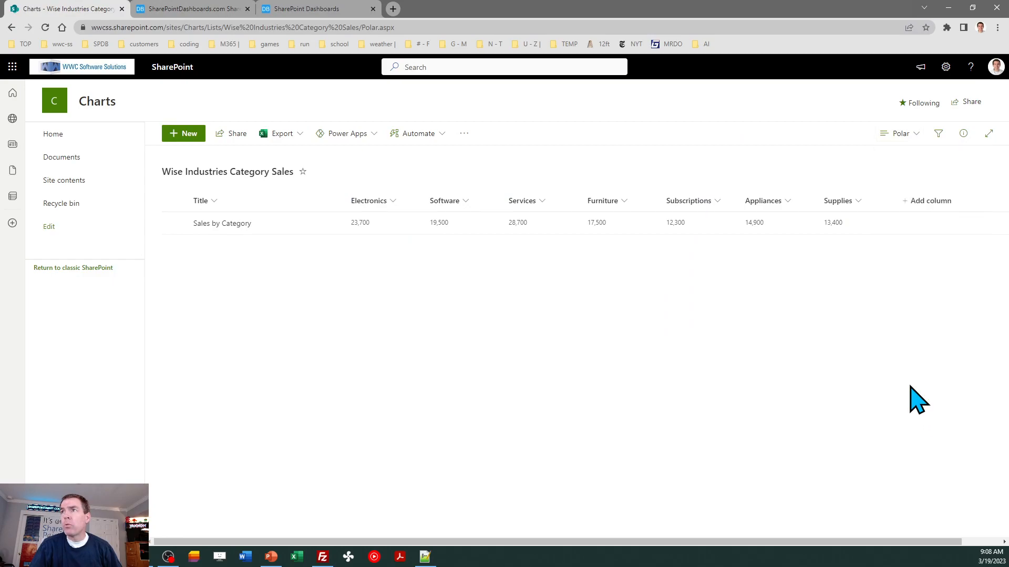
left_click(827, 506)
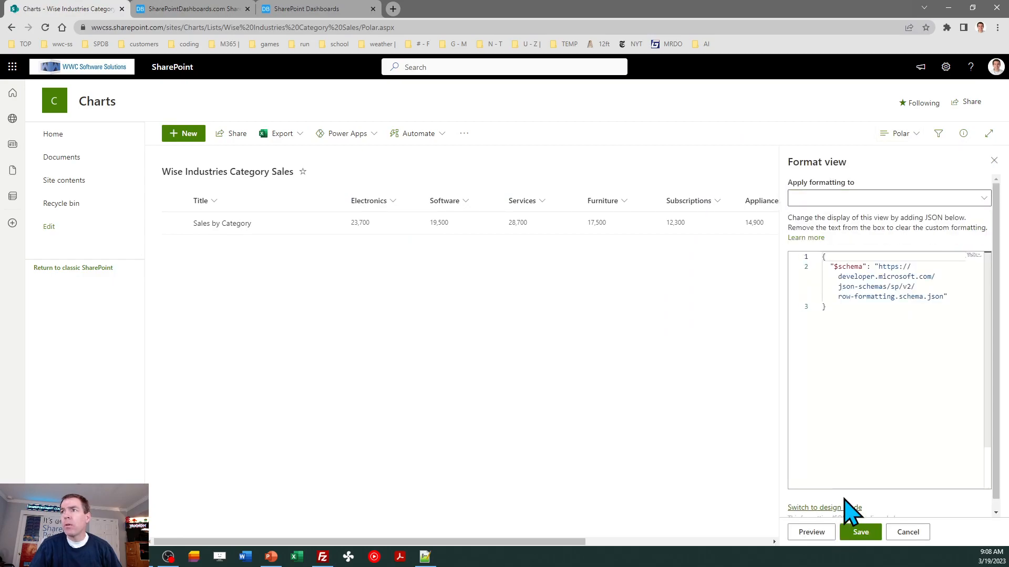
key("ctrl+a")
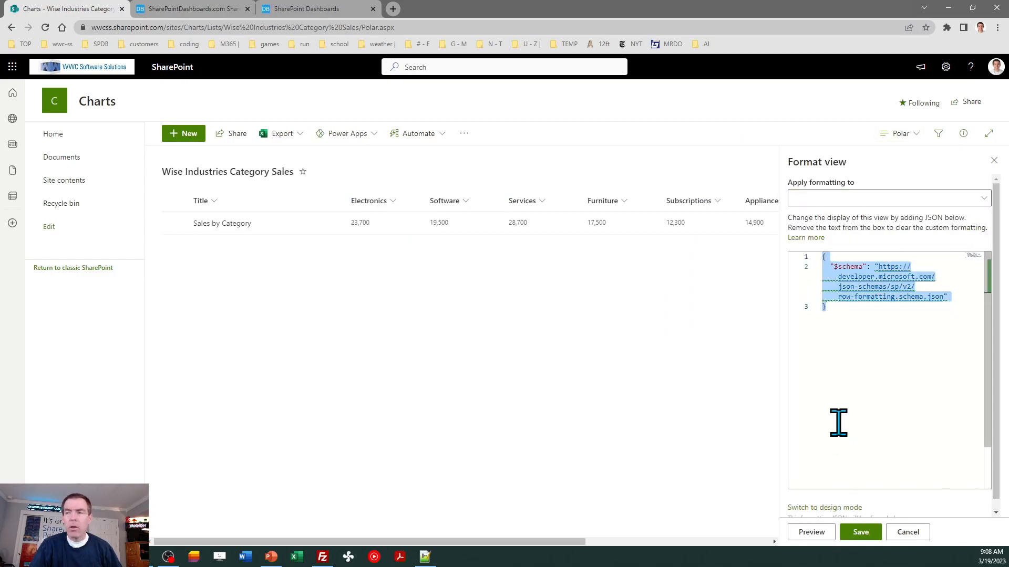
key("ctrl+v")
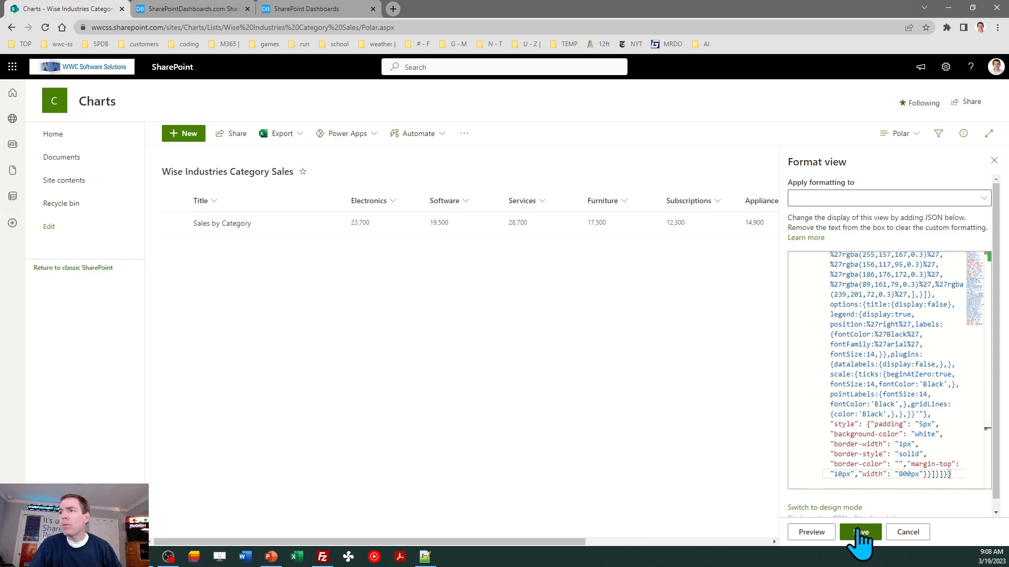
left_click(859, 533)
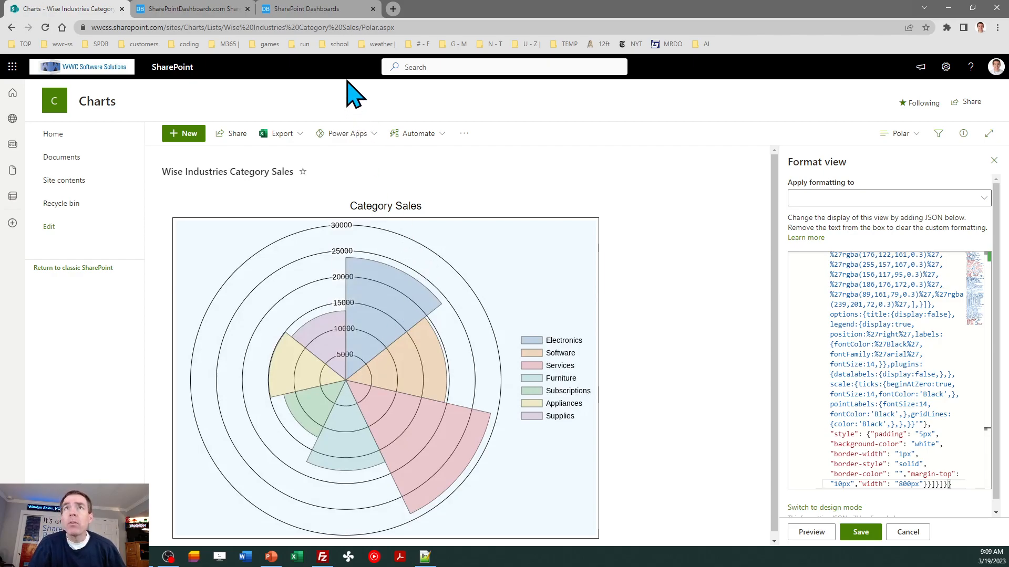
Step: Set the polar chart template's scale color to Green and copy the updated template code
left_click(291, 9)
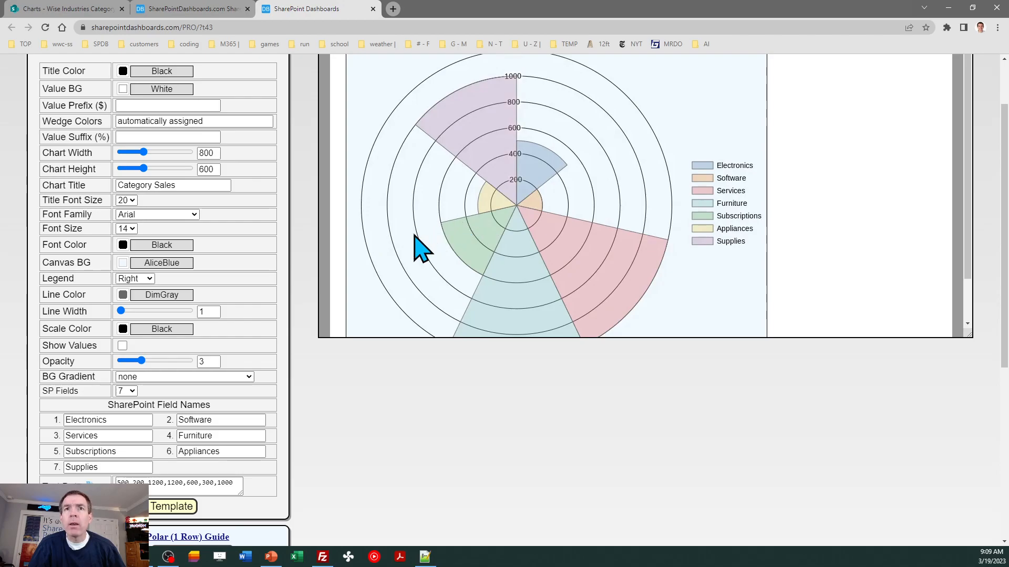
left_click(123, 330)
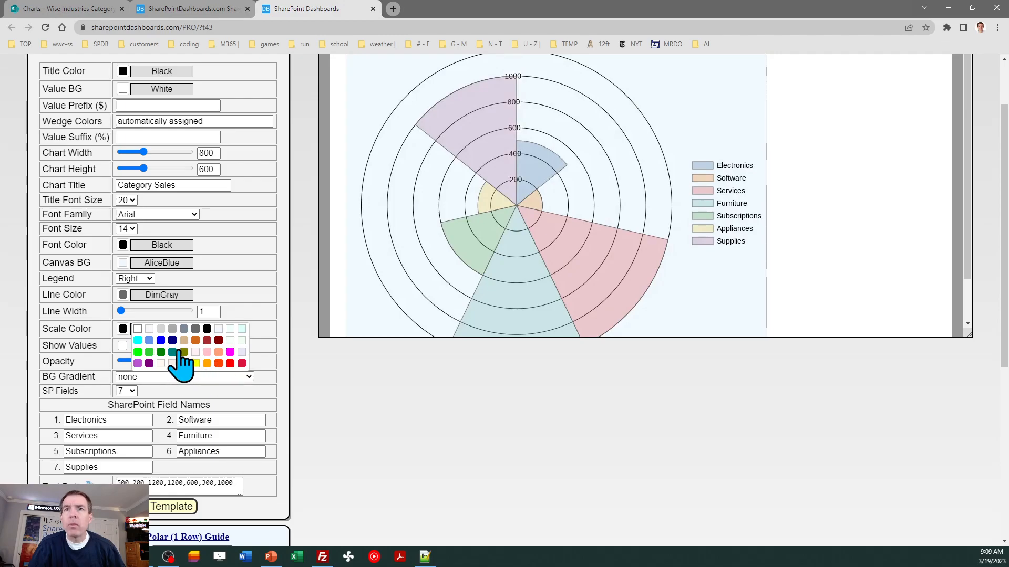
left_click(161, 352)
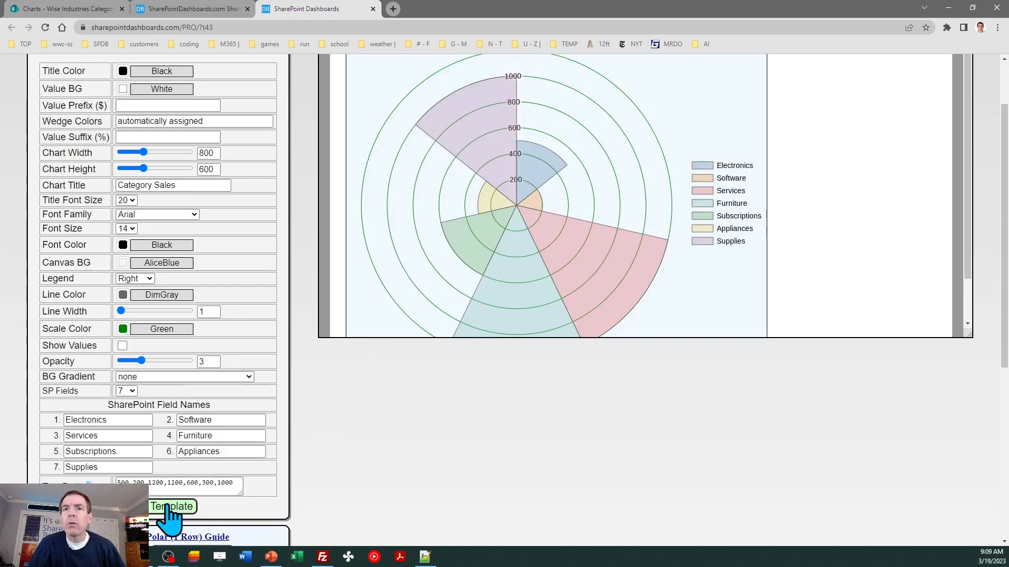
left_click(168, 505)
left_click(593, 211)
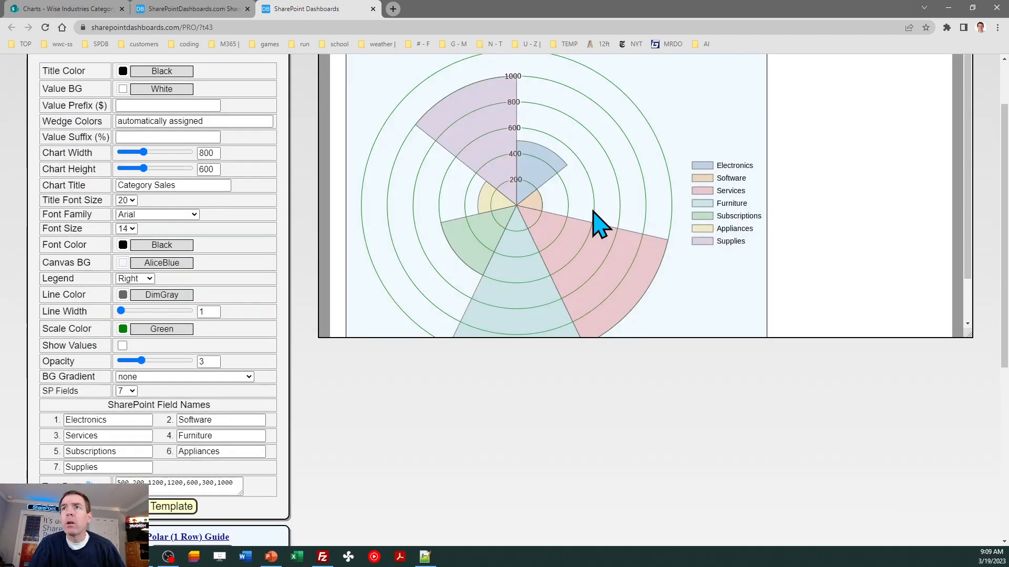
Step: Overwrite the Polar view's JSON in the SharePoint list with the green-scale template code and save the view
left_click(163, 9)
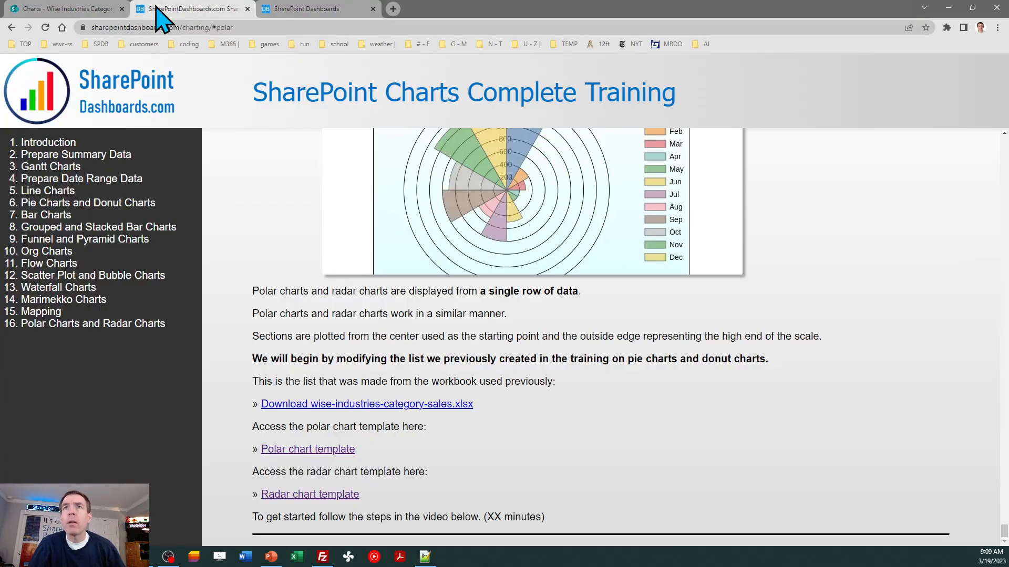
left_click(74, 10)
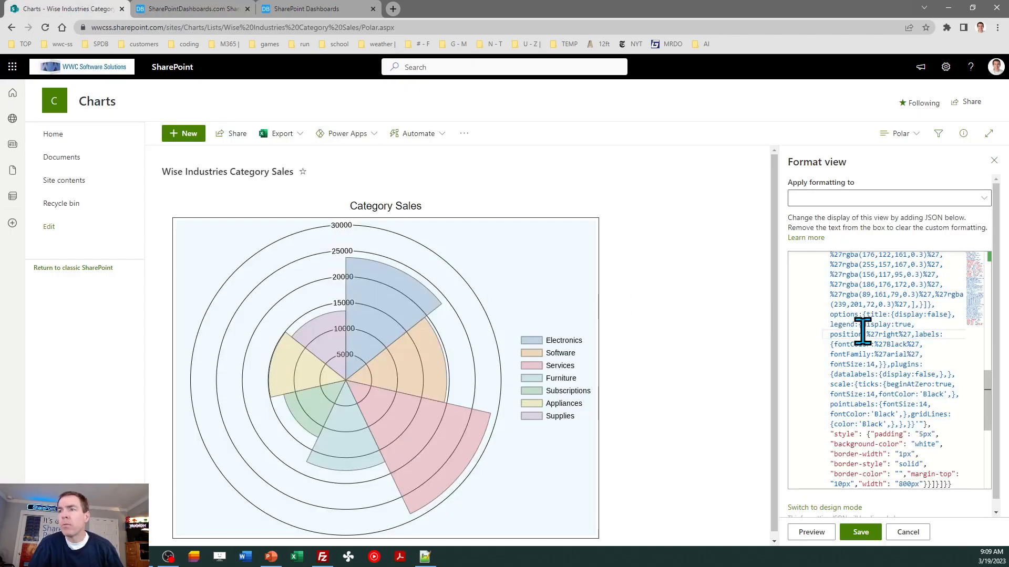
key("ctrl+a")
key("ctrl+v")
left_click(861, 532)
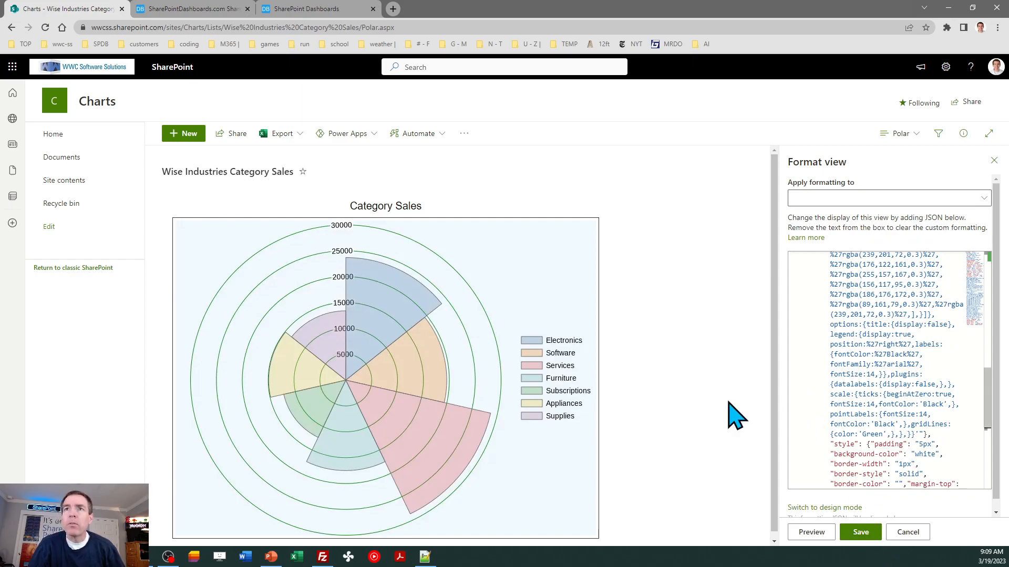
Step: Set the polar chart template's font size to 16 and copy the template code again
left_click(303, 9)
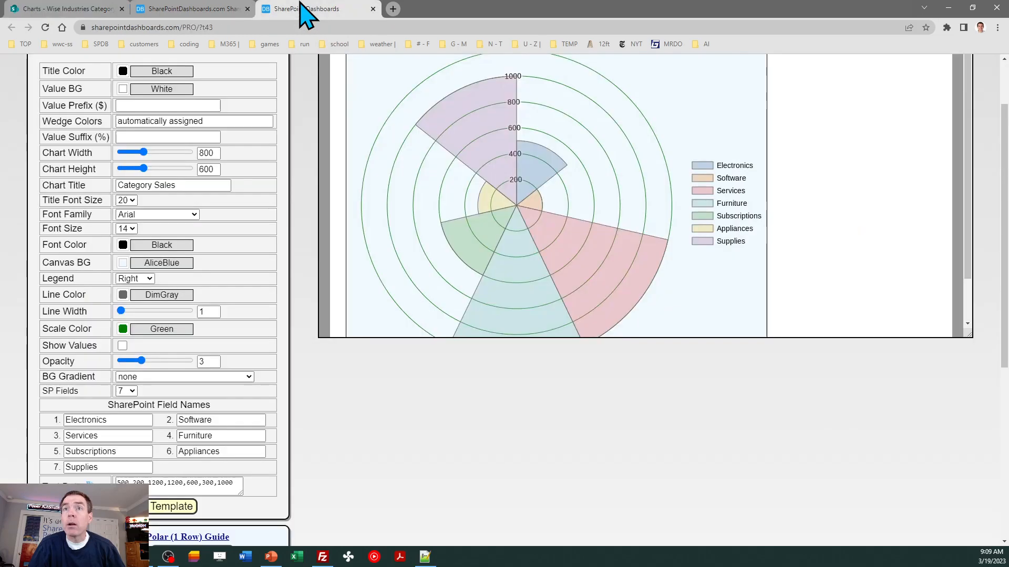
left_click(133, 229)
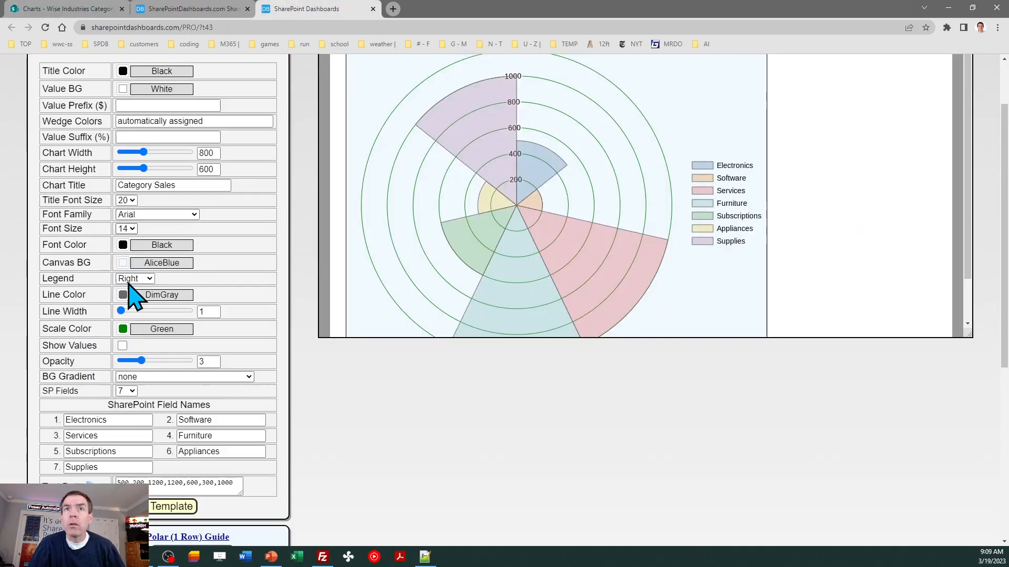
left_click(124, 282)
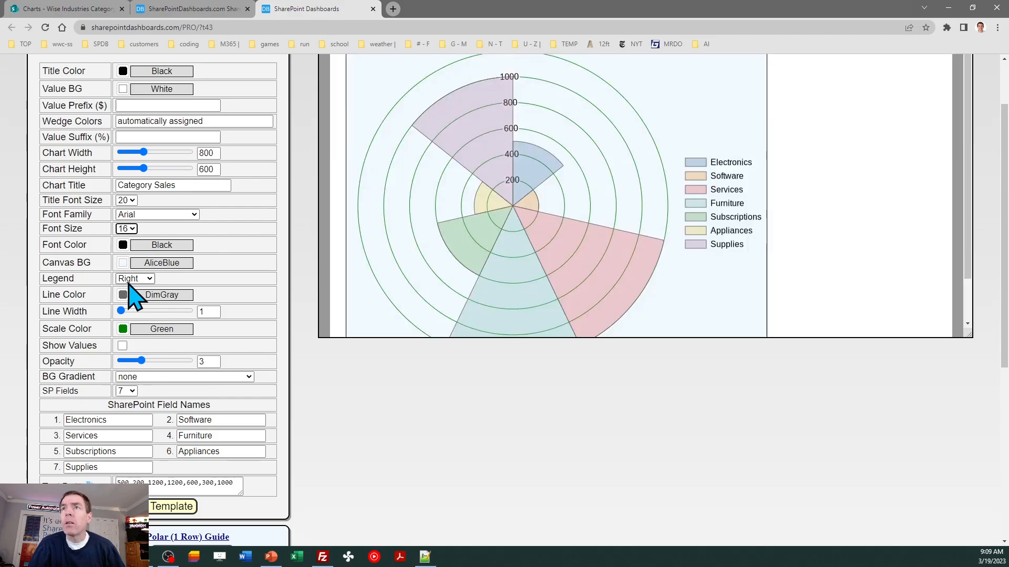
left_click(169, 506)
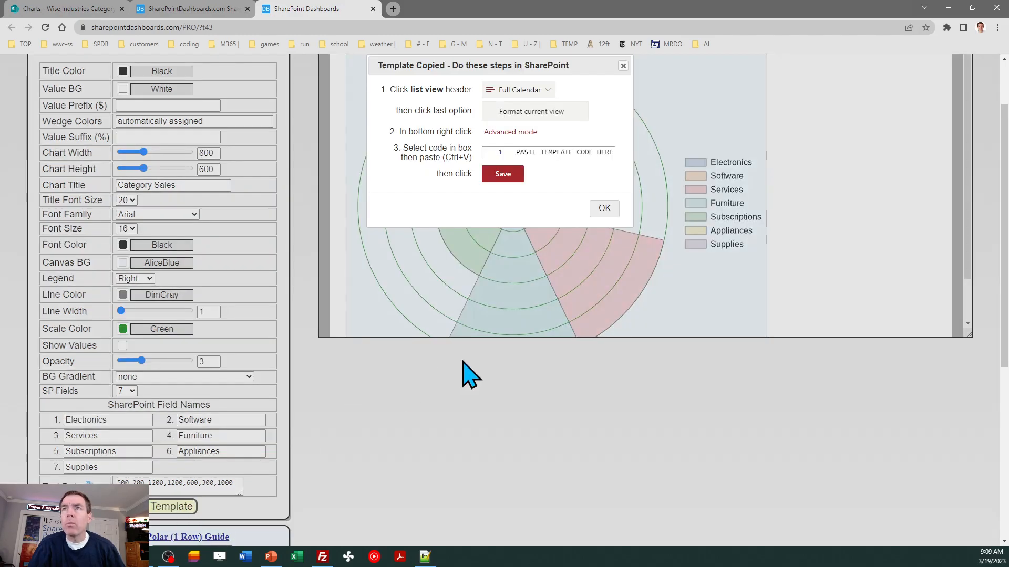
left_click(604, 208)
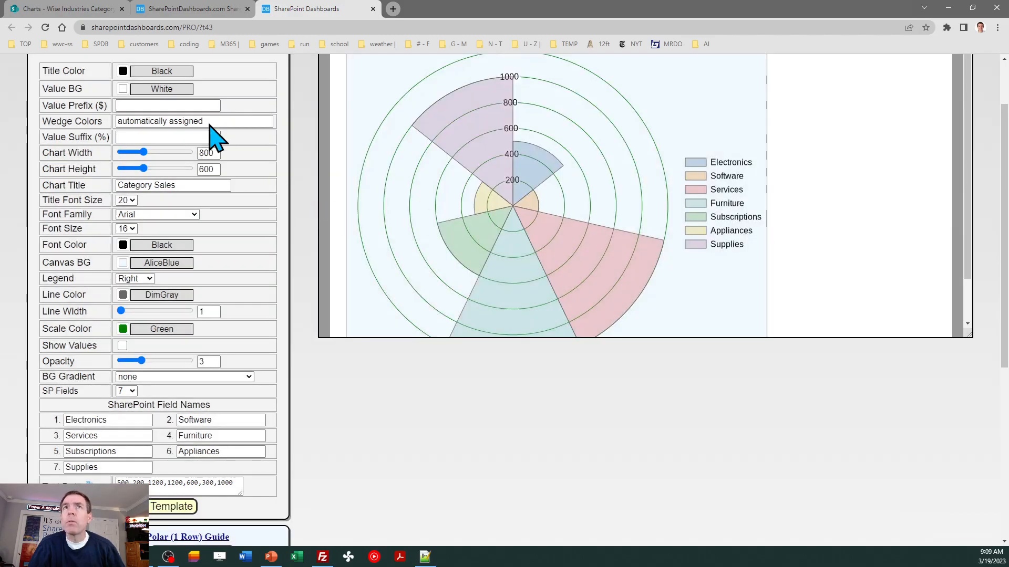
Step: Replace the Polar view's formatting JSON in the SharePoint list with the font size 16 template code and save it
left_click(74, 8)
key("ctrl+a")
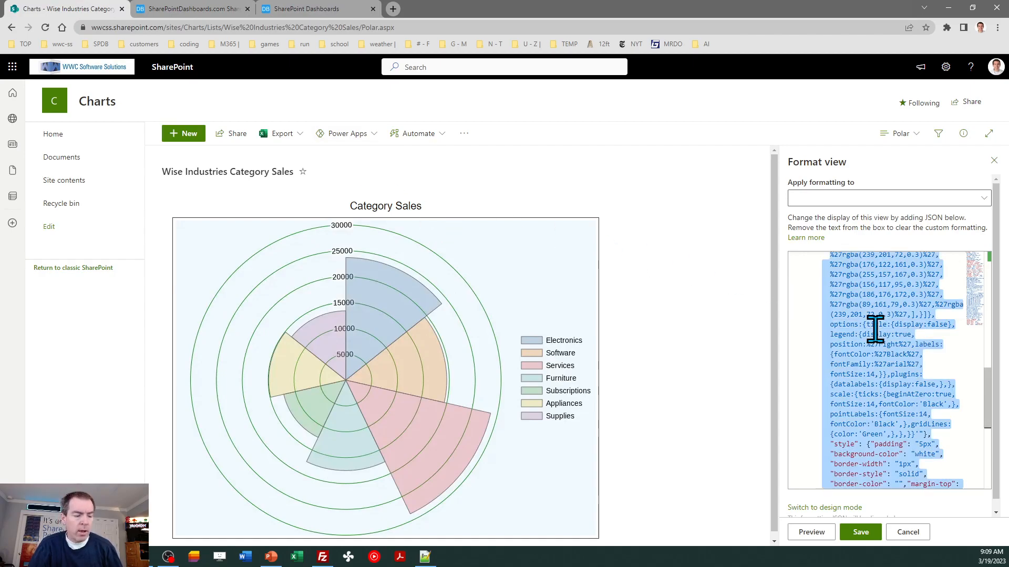
key("ctrl+v")
left_click(861, 532)
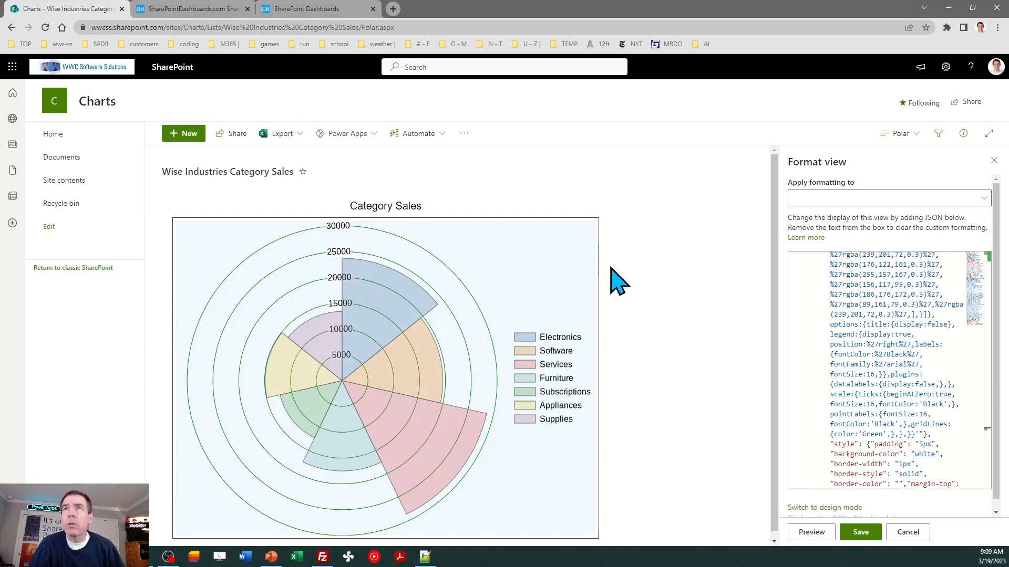
Step: Raise the polar chart template's opacity to 7 and copy the updated template code
left_click(316, 11)
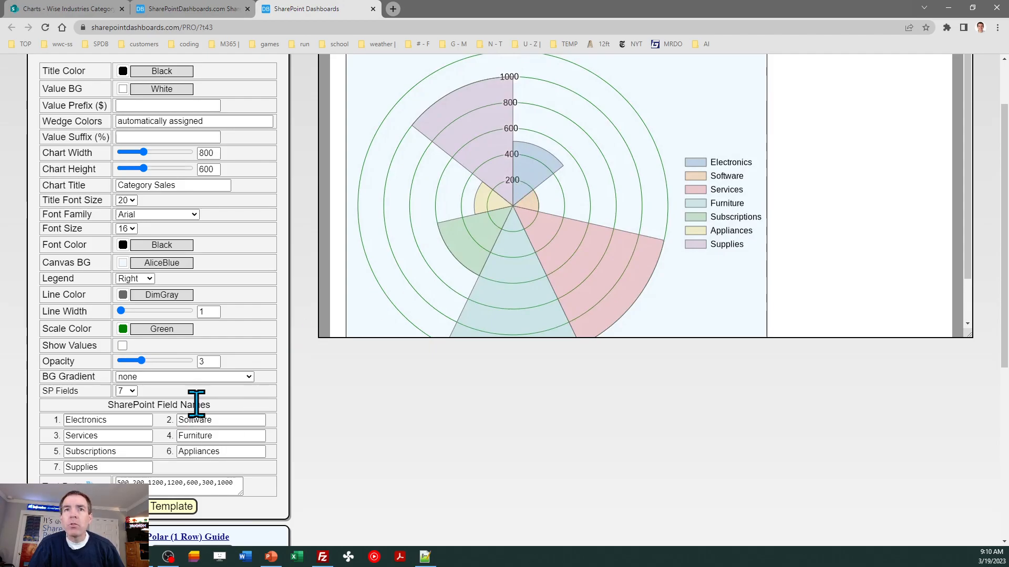
left_click_drag(140, 361, 169, 362)
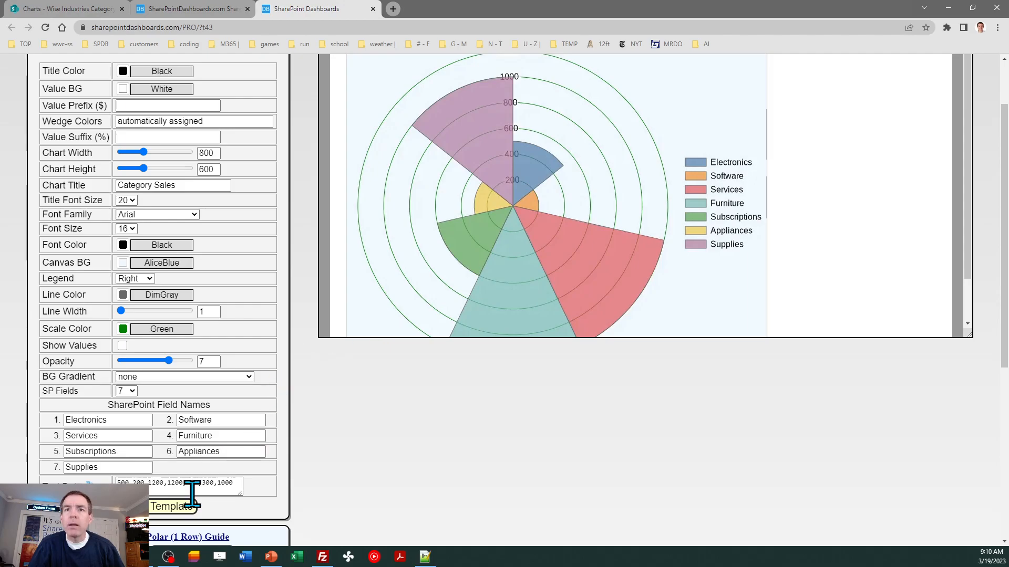
left_click(165, 507)
left_click(601, 208)
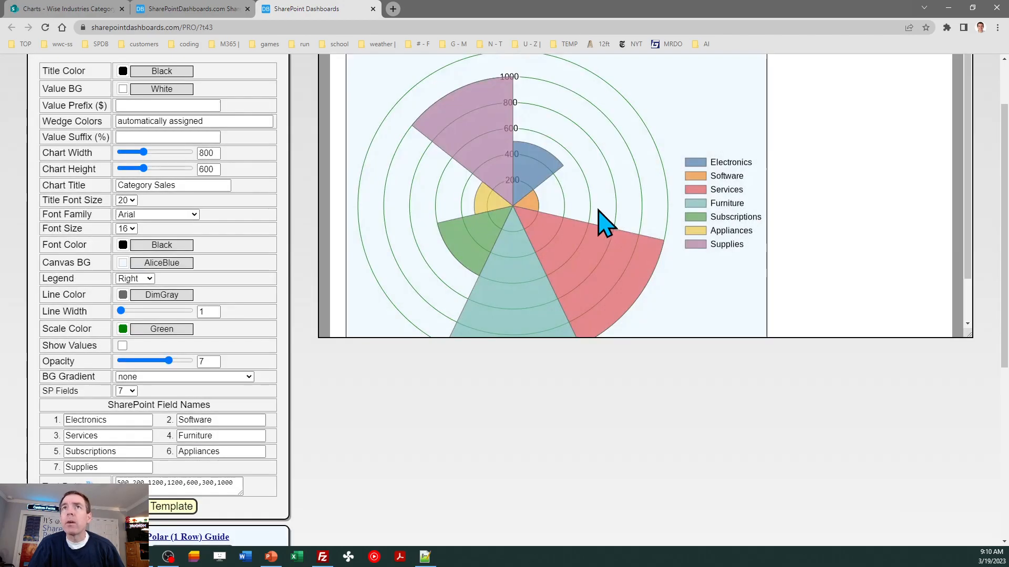
Step: Overwrite the Polar view's JSON in the SharePoint list with the opacity 7 template code and save the view
left_click(71, 9)
left_click(899, 340)
key("ctrl+a")
key("ctrl+v")
left_click(860, 532)
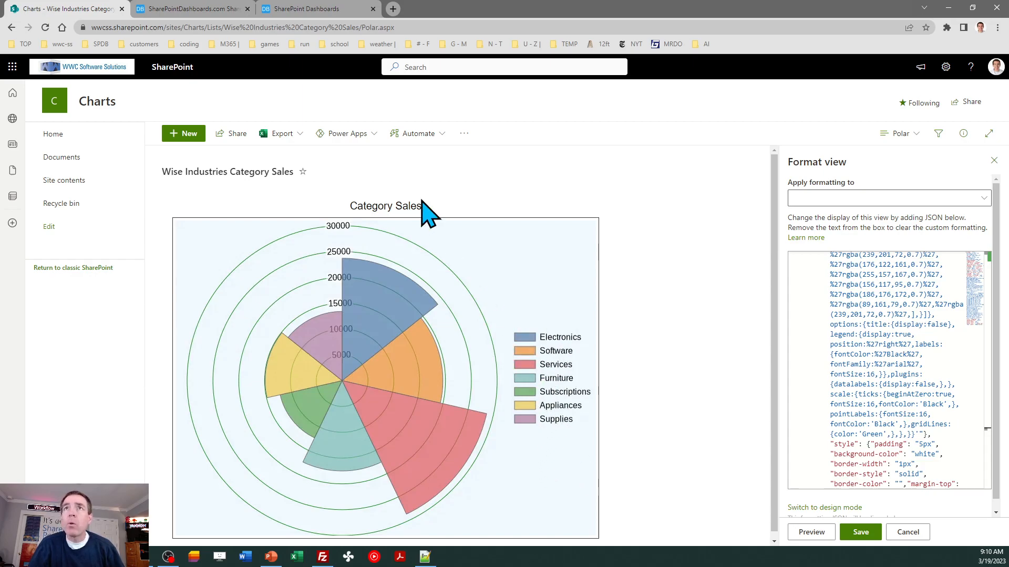
Step: Set the polar chart template's legend position to Bottom and copy the template code
left_click(293, 9)
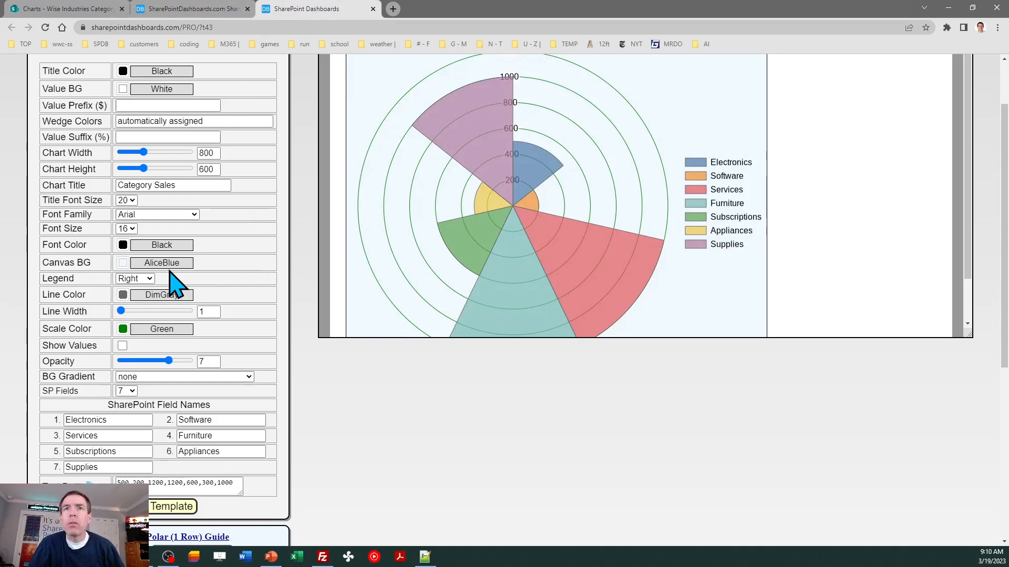
left_click(147, 279)
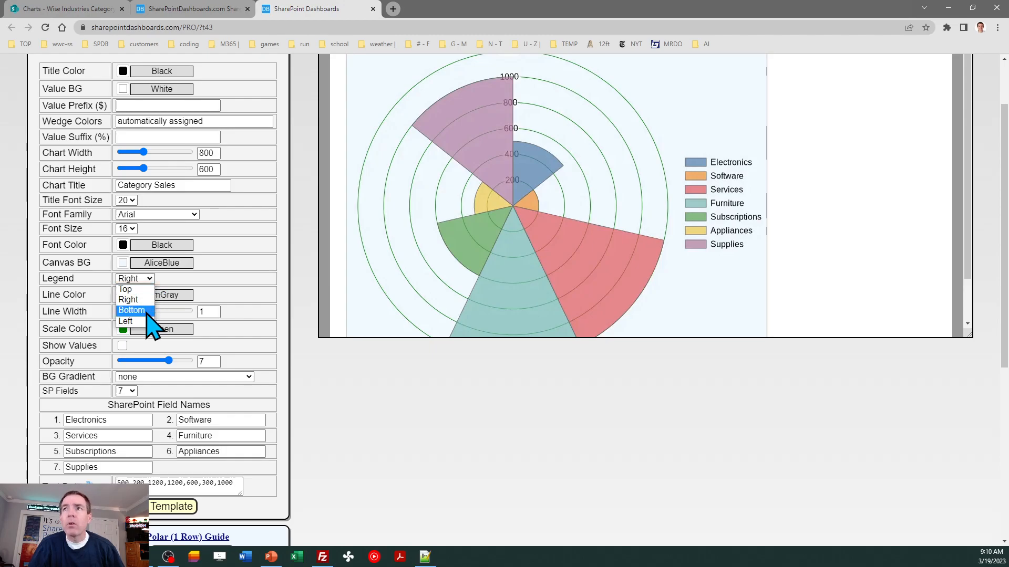
left_click(139, 310)
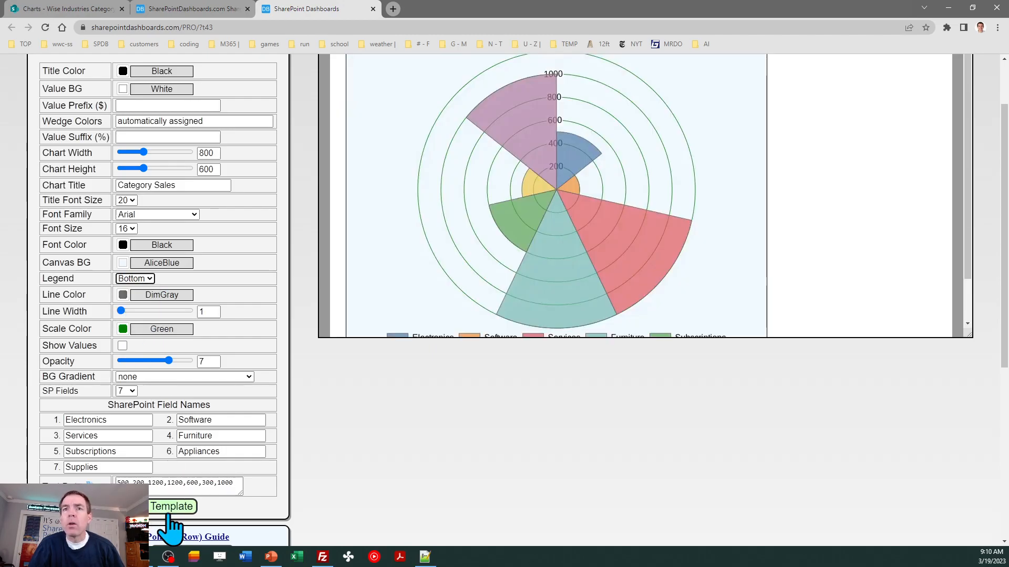
left_click(171, 508)
left_click(604, 208)
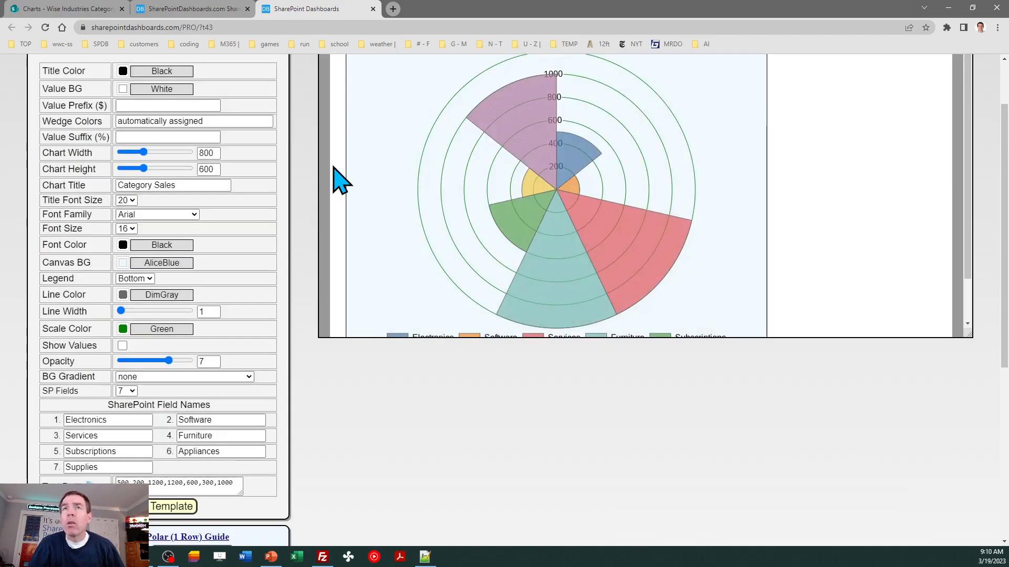
Step: Replace the Polar view's JSON in the SharePoint list with the bottom-legend template code and save it
left_click(124, 8)
left_click(864, 312)
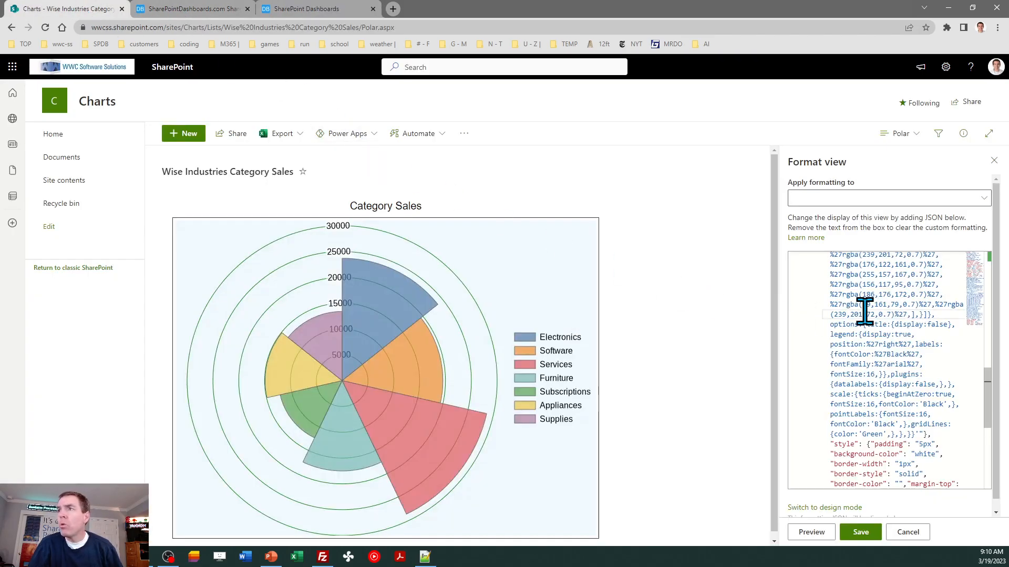
key("ctrl+a")
key("ctrl+v")
left_click(867, 531)
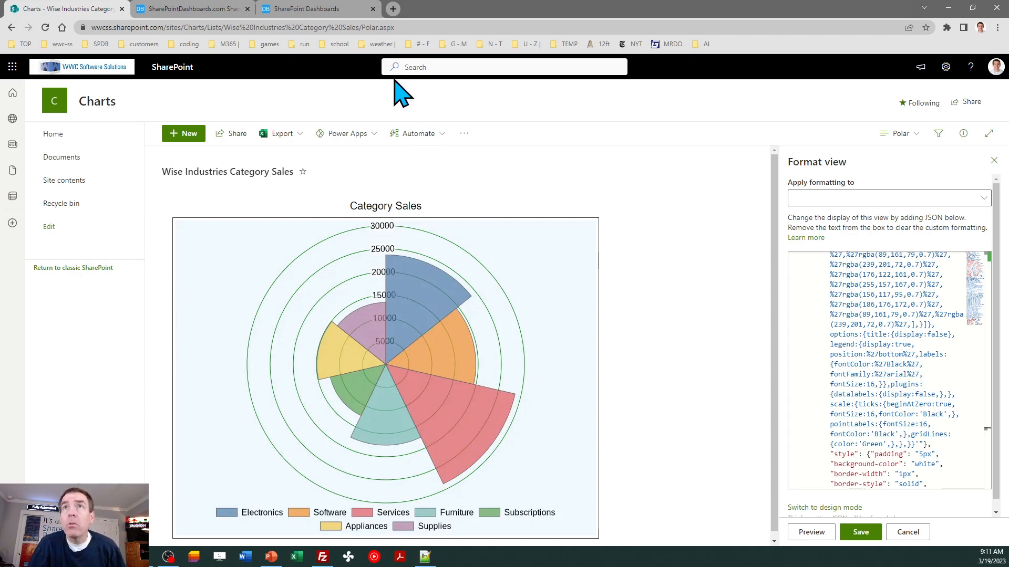
Step: Review the polar chart template's settings and its guide notes on number fields and wedge colors
left_click(324, 6)
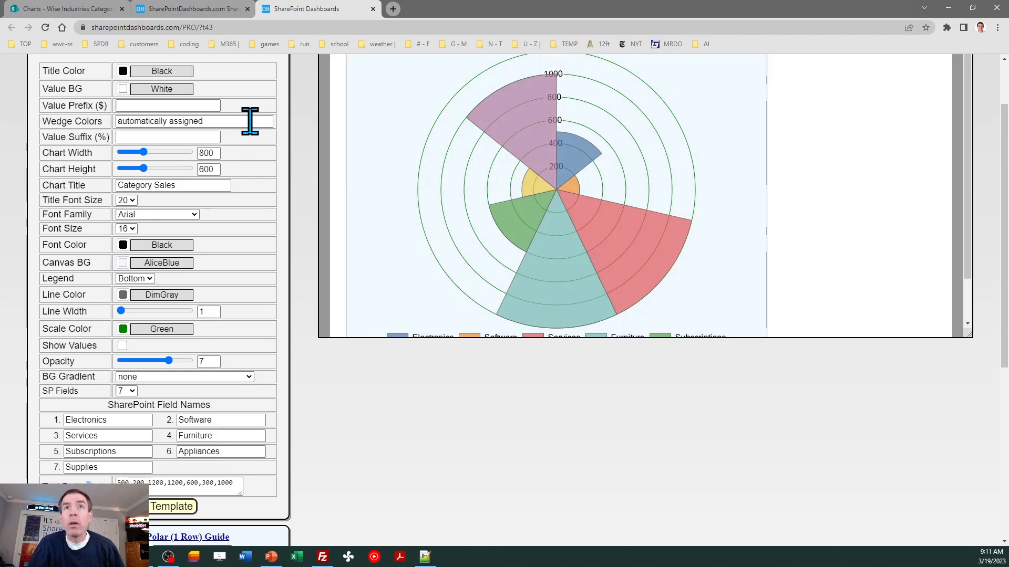
left_click_drag(1005, 156, 1007, 294)
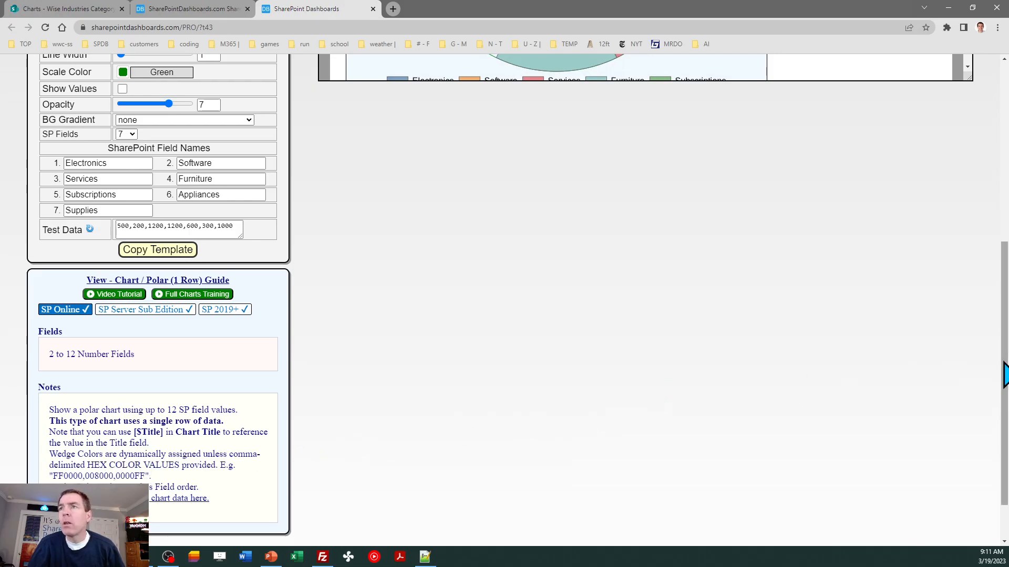
left_click_drag(1006, 391, 1005, 244)
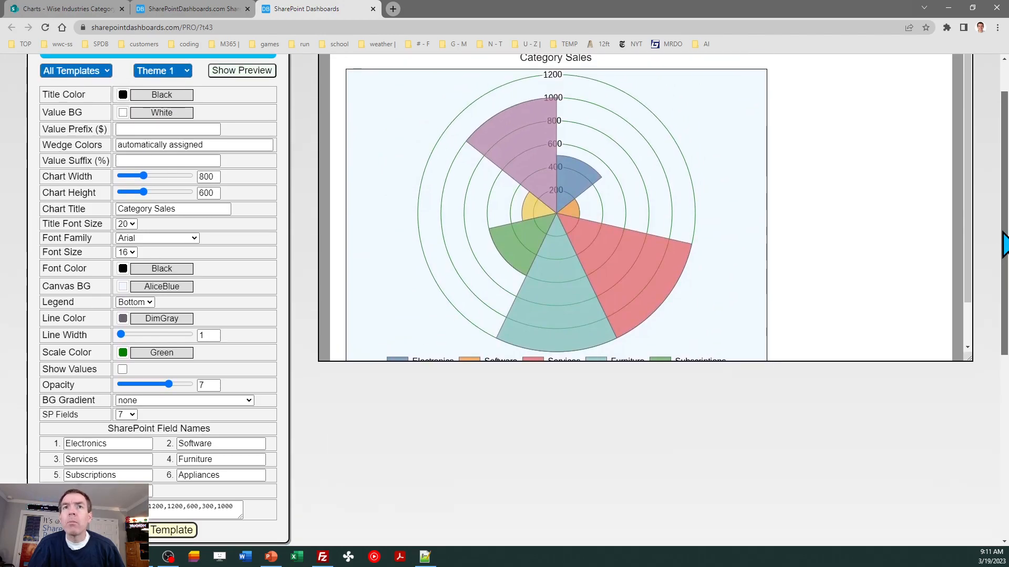
left_click_drag(1005, 245, 1006, 216)
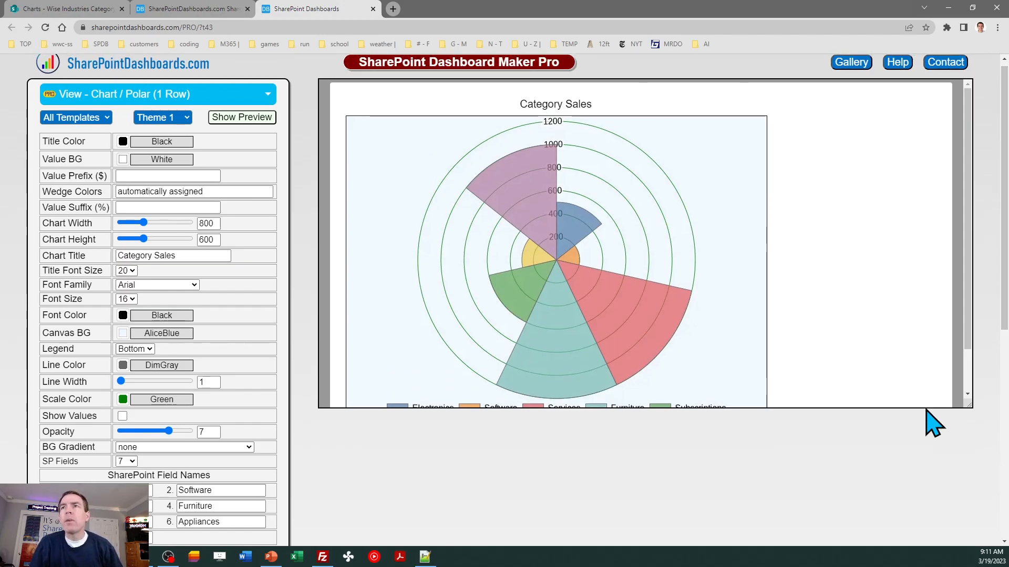
Step: Close the Polar view's formatting pane in the SharePoint list and switch the list to the Radar view
left_click(50, 9)
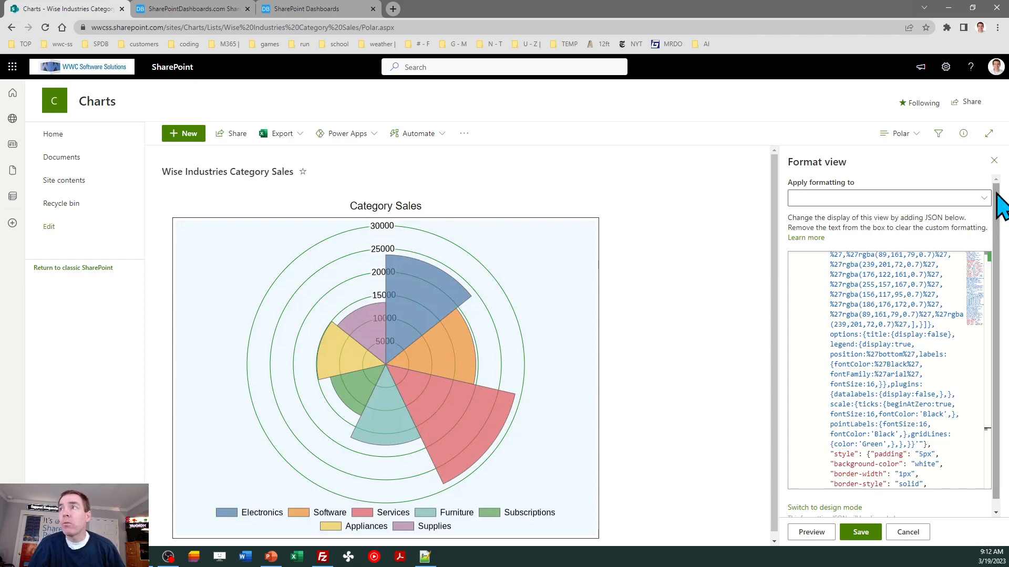
left_click(993, 162)
left_click(910, 138)
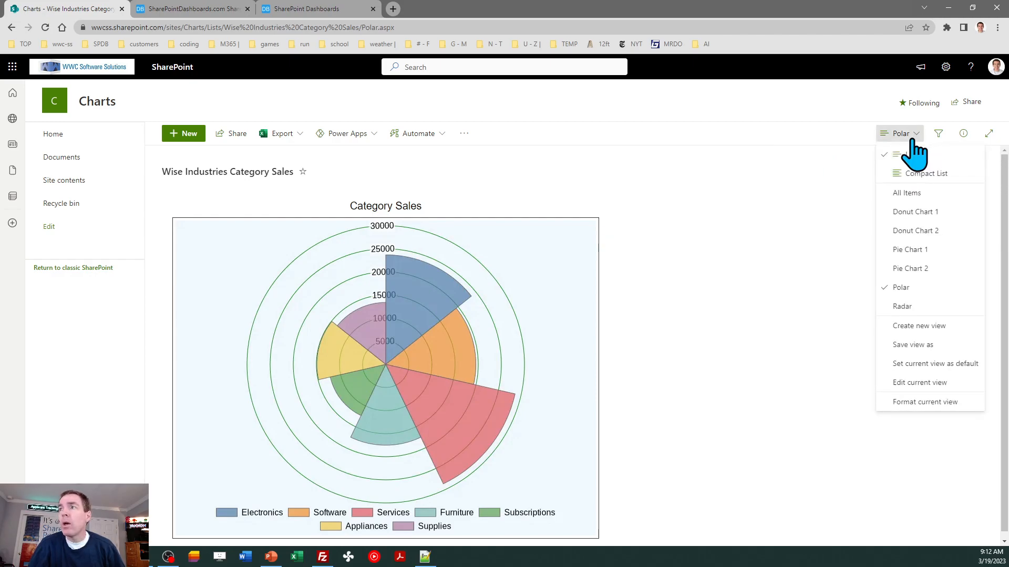
left_click(915, 306)
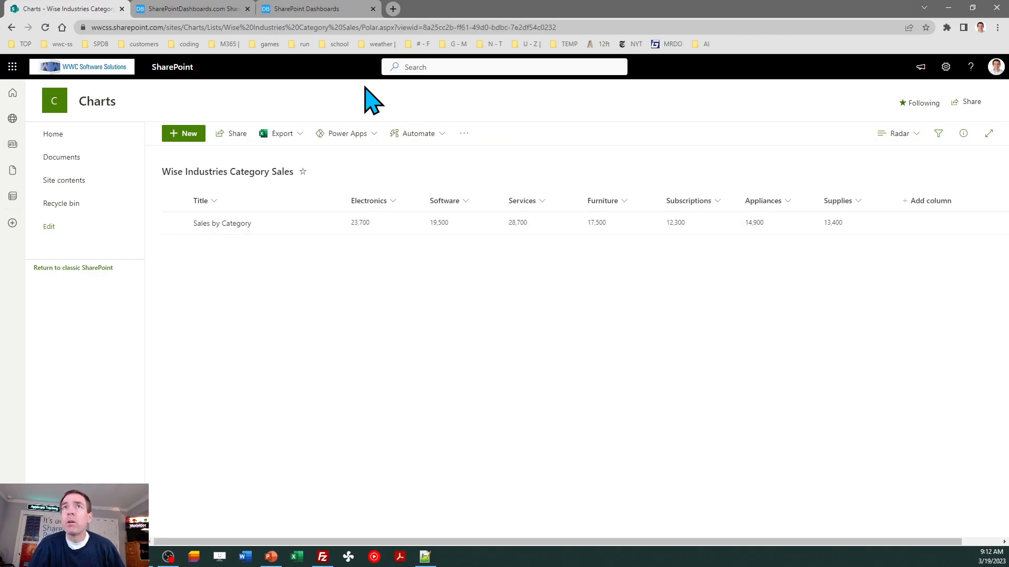
Step: Close the polar chart template page and open the Radar chart template from the SharePoint Charts training page
left_click(297, 9)
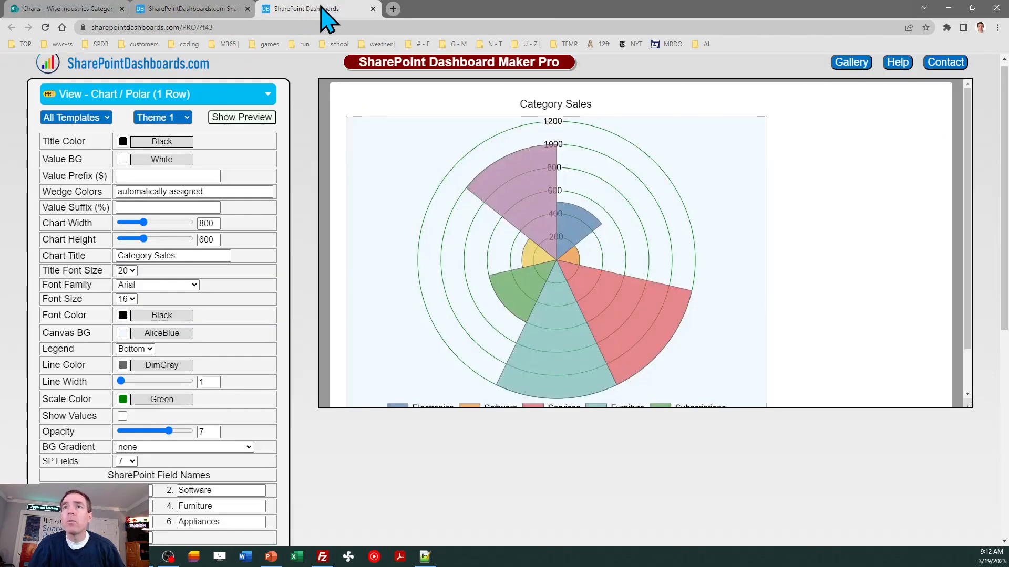
left_click(373, 9)
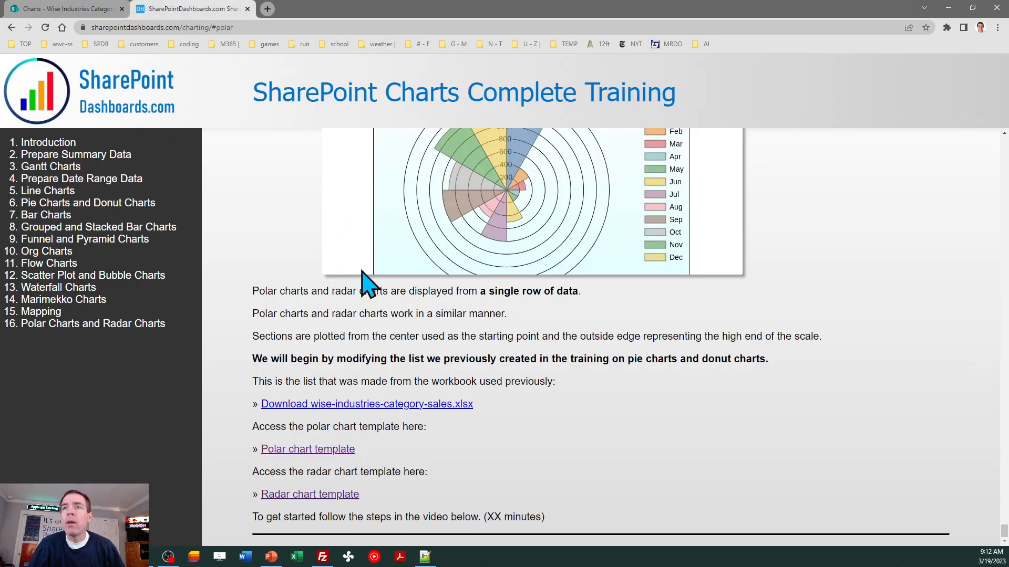
left_click(310, 495)
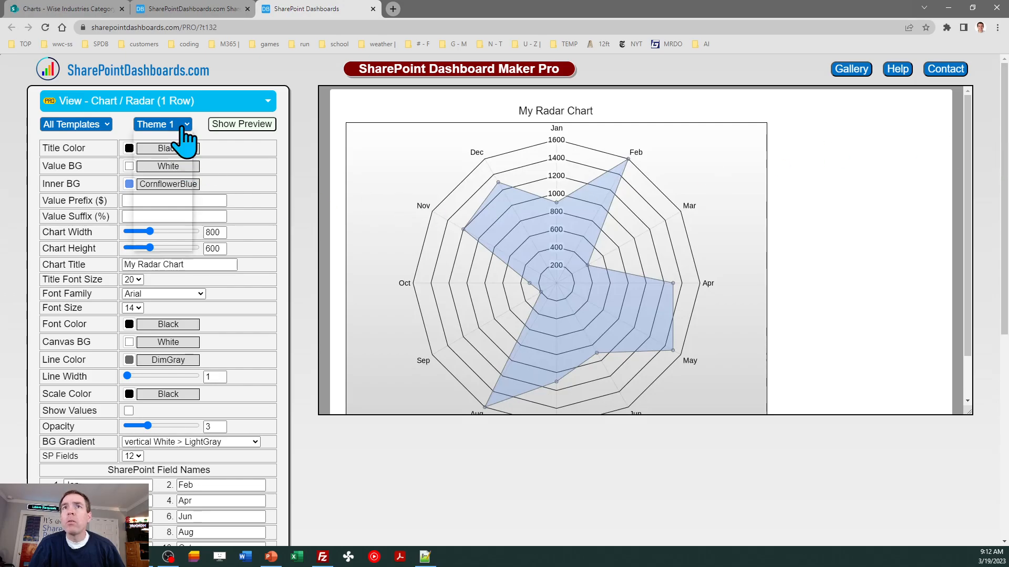
Step: Try Theme 2 on the radar chart template and switch back to Theme 1
left_click(182, 128)
left_click(178, 148)
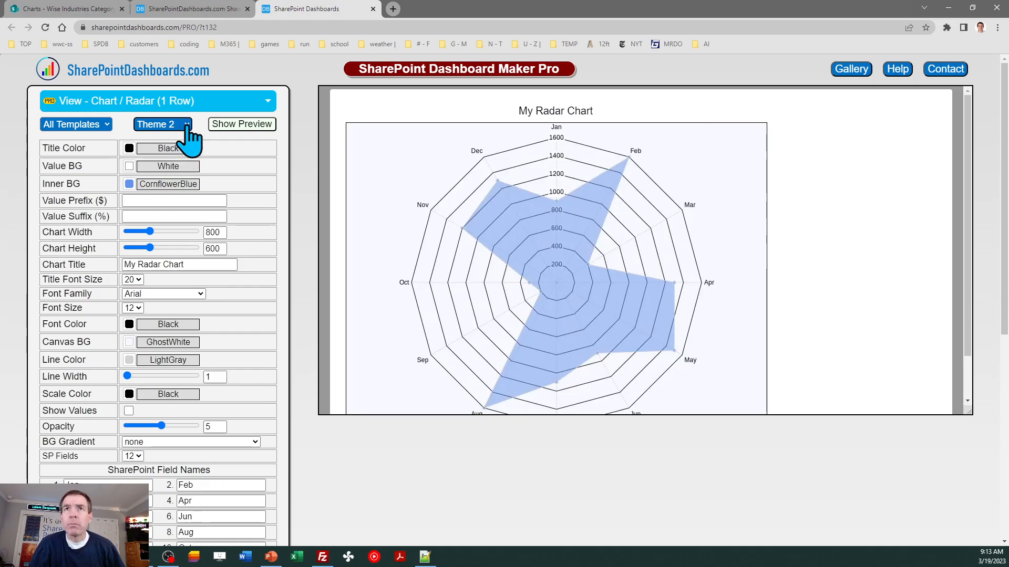
left_click(185, 127)
left_click(181, 139)
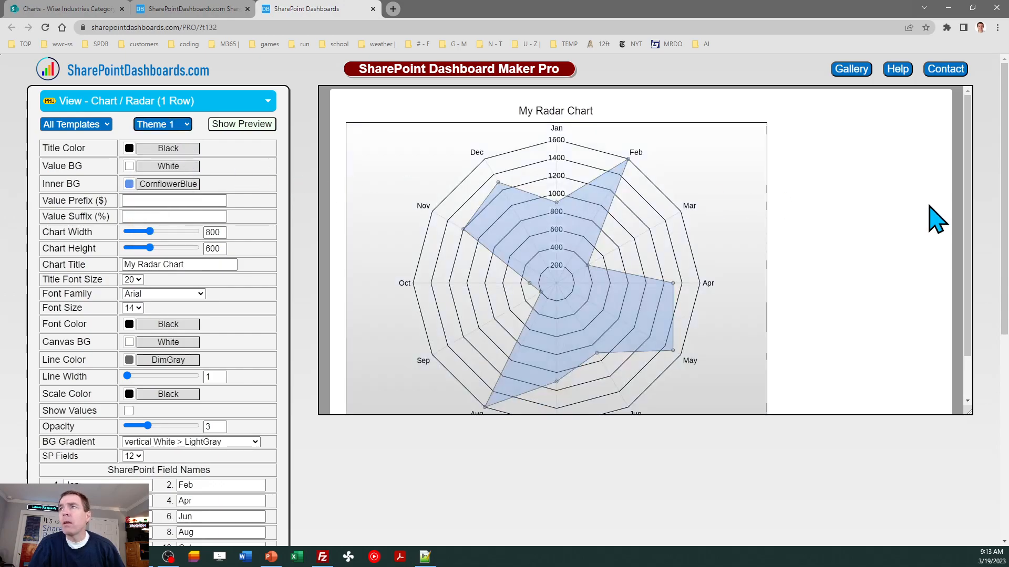
Step: Set the radar chart template's number of SP Fields to 7
left_click_drag(1005, 226, 1005, 304)
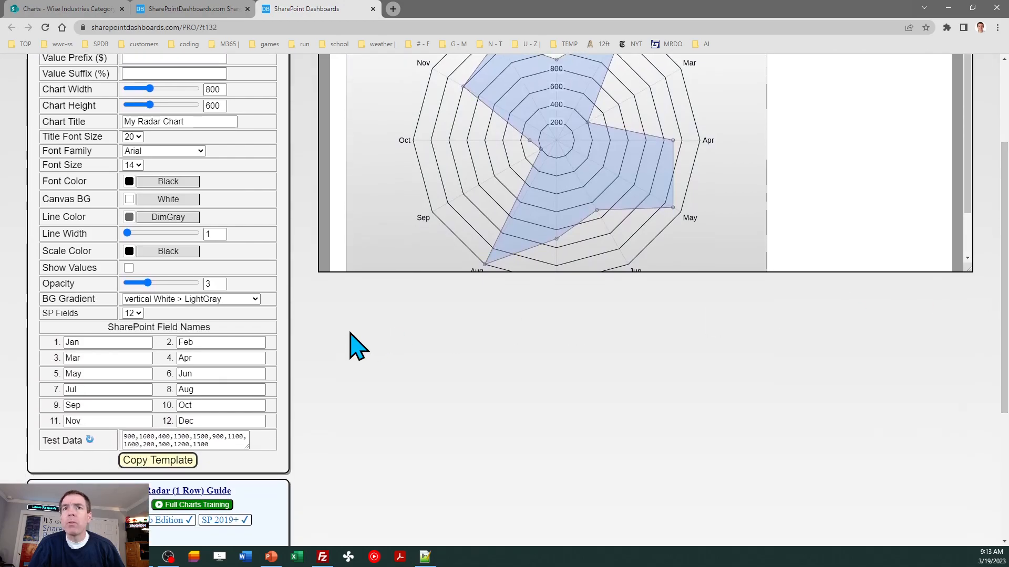
left_click(138, 313)
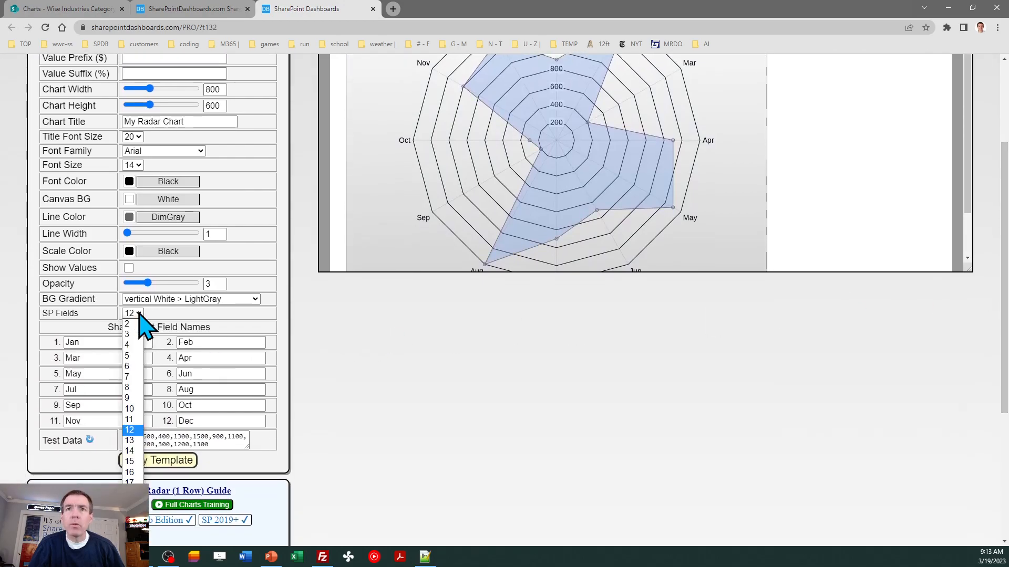
left_click(132, 378)
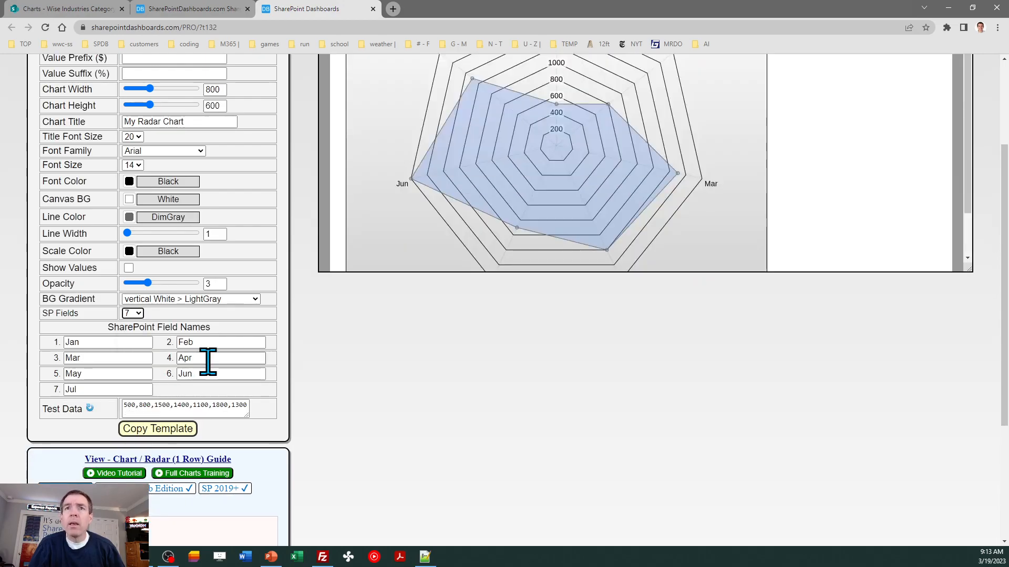
Step: Set the radar chart's background gradient to none and its canvas background to AliceBlue
left_click(254, 299)
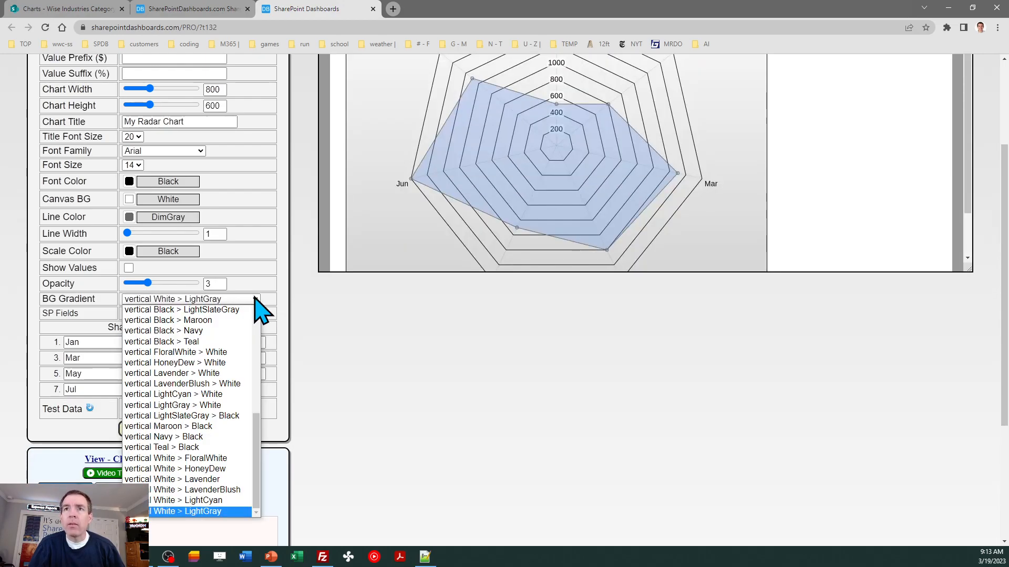
left_click_drag(256, 457, 237, 320)
left_click(230, 310)
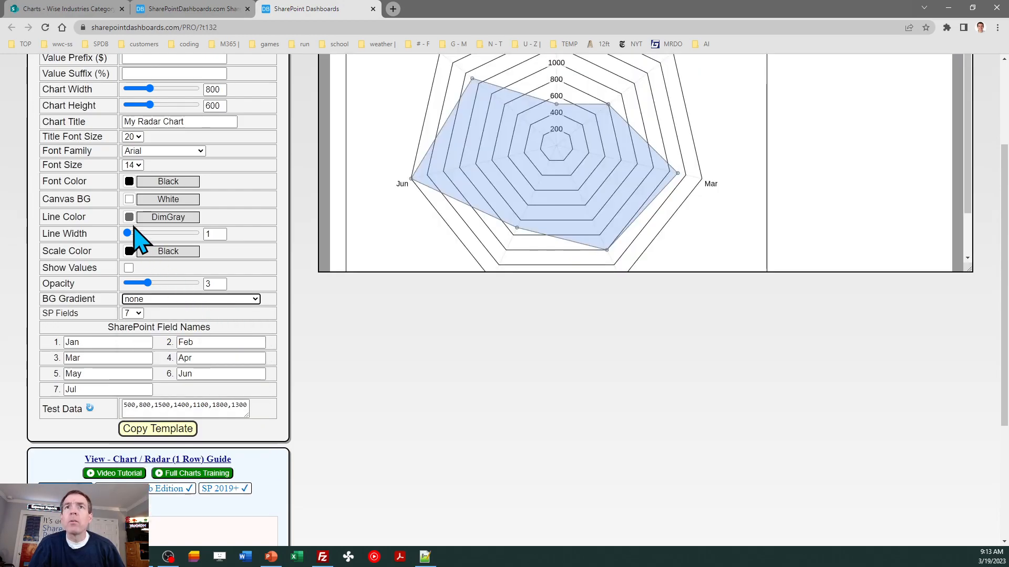
left_click(130, 200)
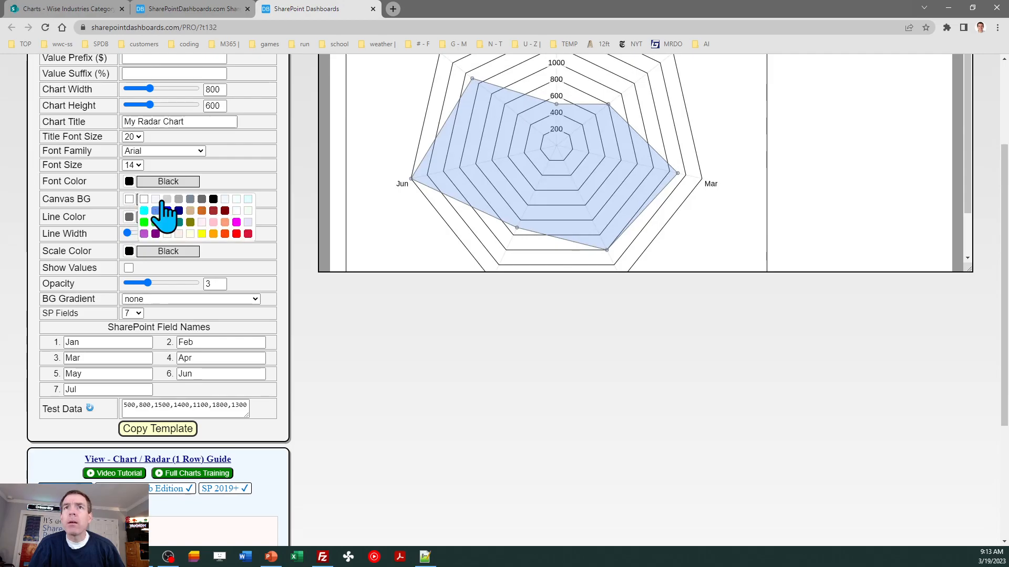
left_click(225, 199)
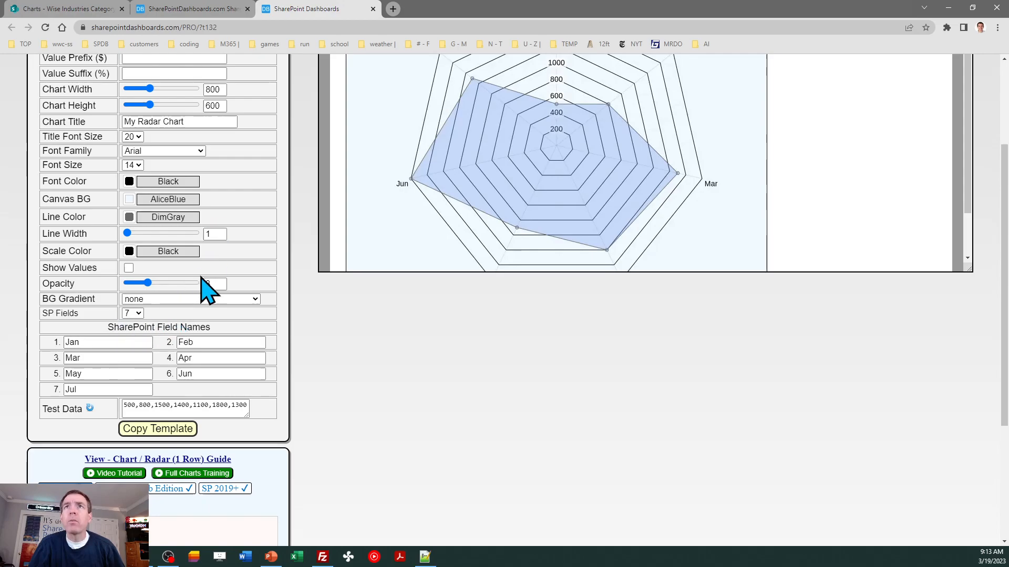
Step: Name the radar chart template's first three SharePoint fields Electronics, Software and Services, matching the Wise Industries Category Sales list columns
left_click(63, 9)
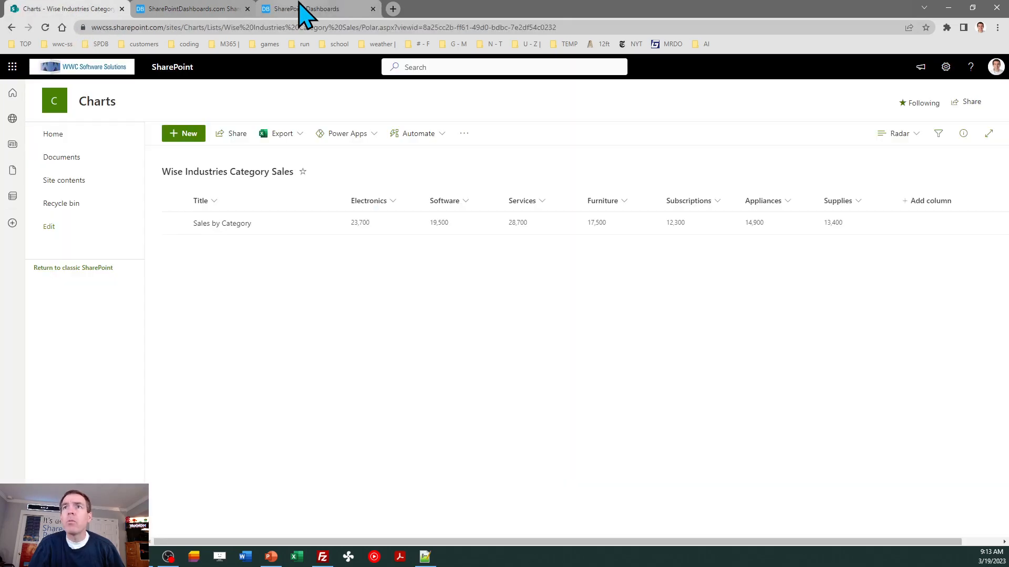
left_click(303, 9)
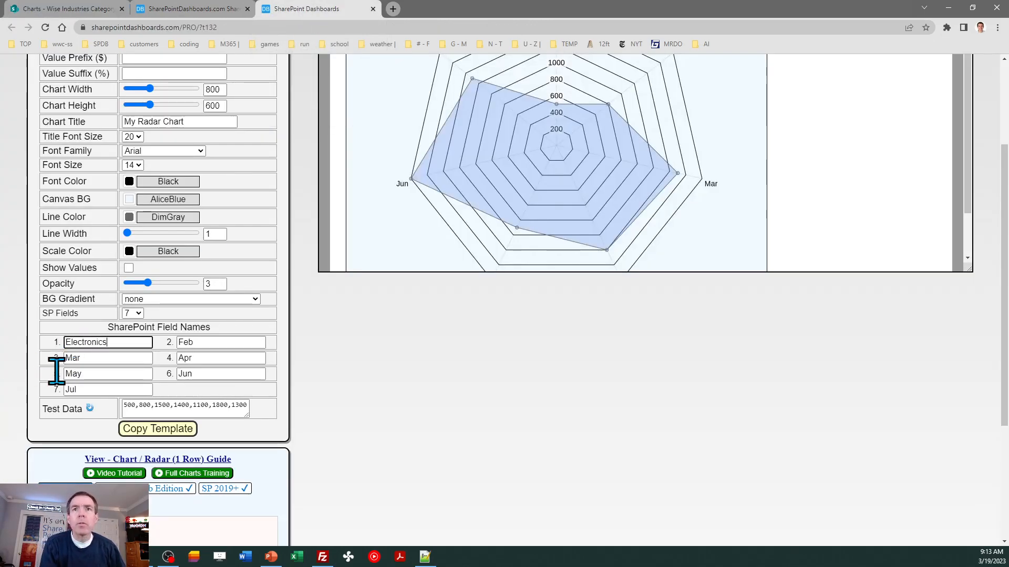
key("Tab")
type("Softwaer")
key("Tab")
key("BackSpace")
key("shift+Tab")
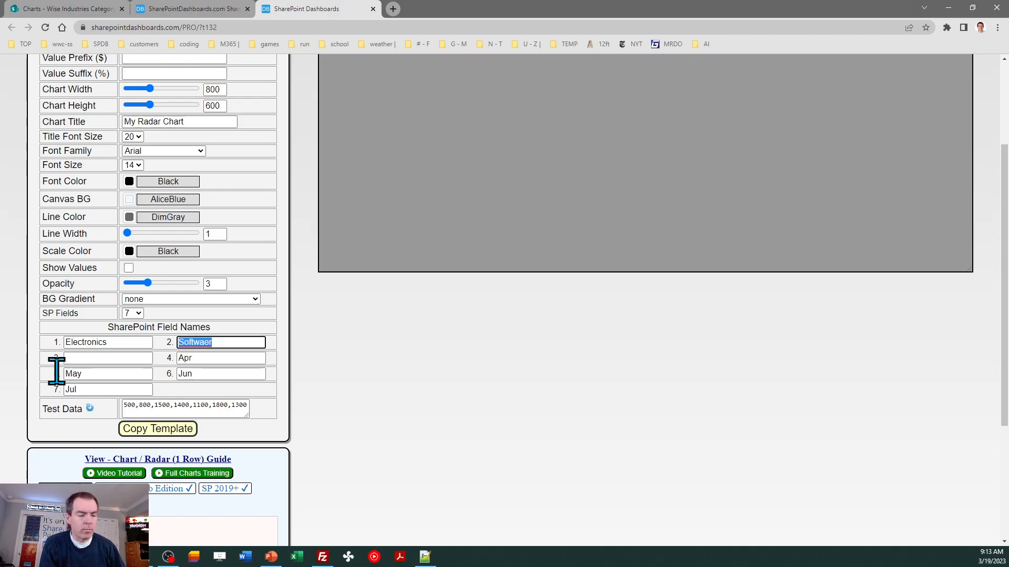
type("Softw")
key("Tab")
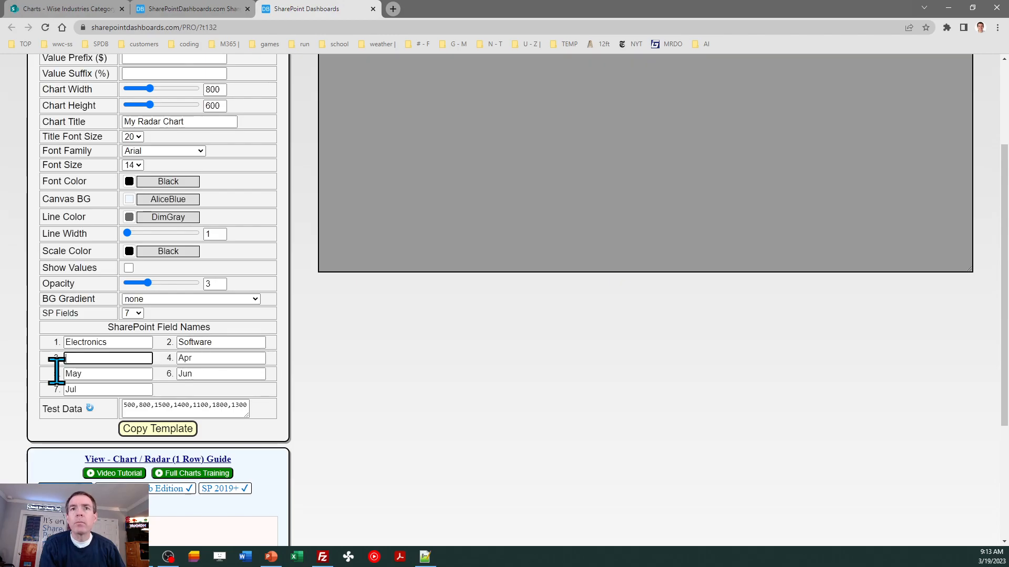
type("Services")
key("Tab")
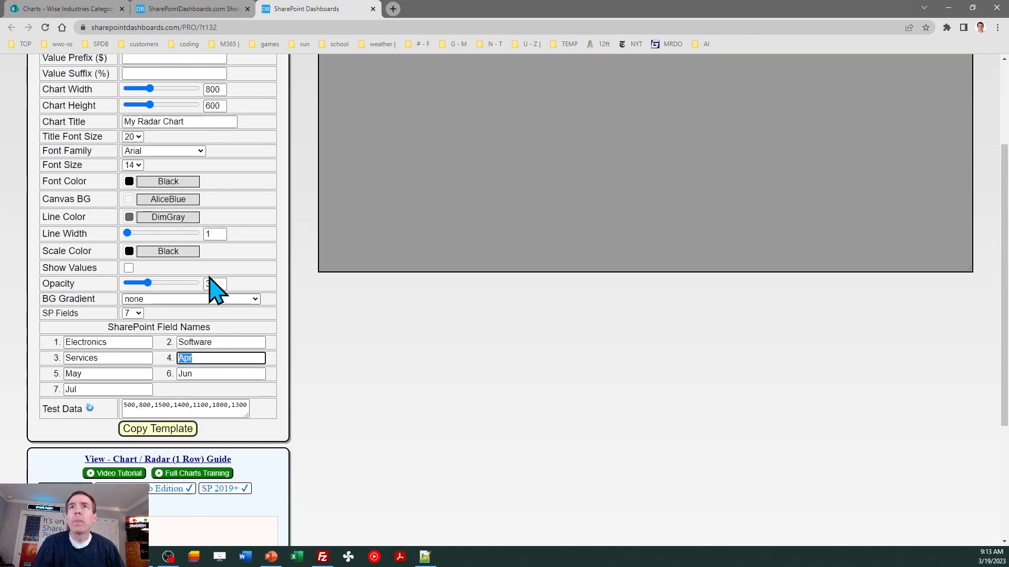
Step: Name SharePoint fields 4 to 6 of the radar template Furniture, Subscriptions and Appliances, matching the list columns
left_click(66, 7)
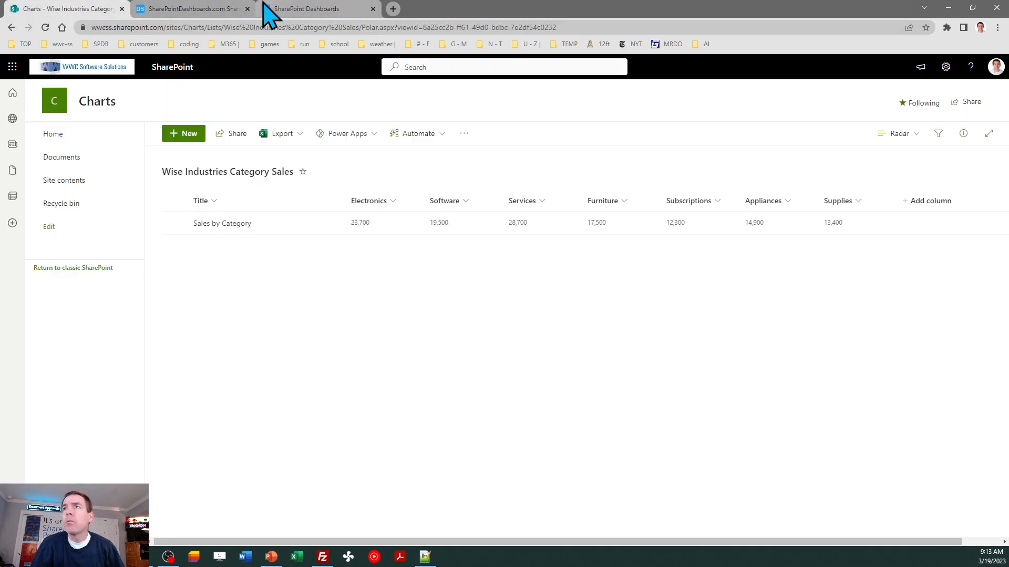
left_click(290, 7)
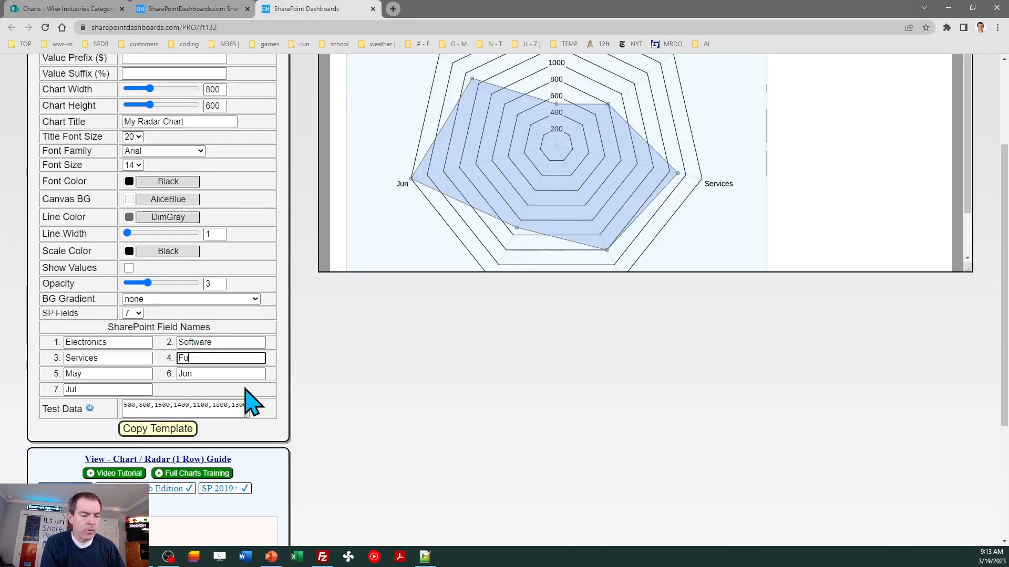
type("Furniture")
key("Tab")
type("Su")
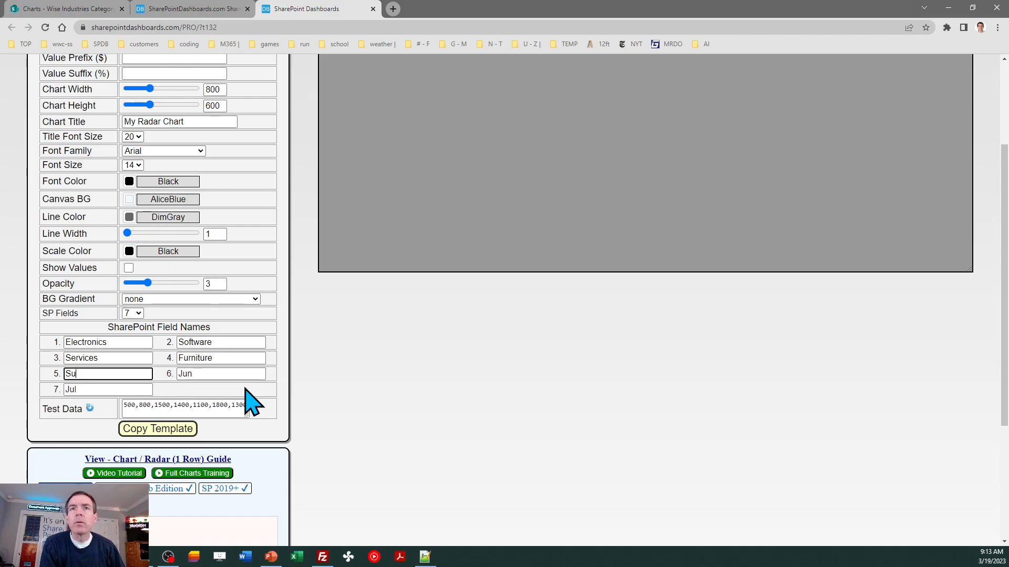
type("bscriptions")
key("Tab")
type("Appliances")
key("Tab")
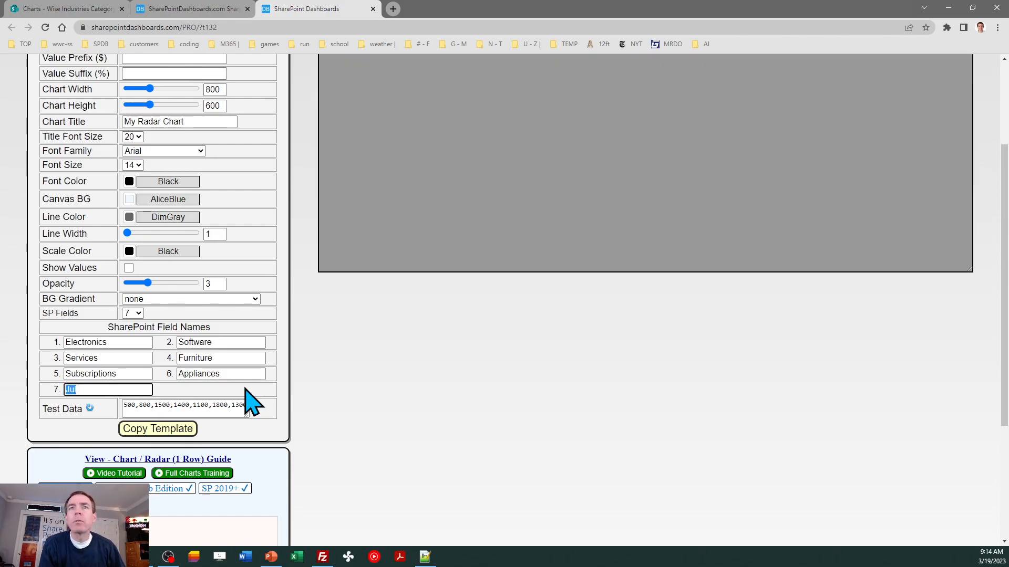
Step: Check the last list column and name the radar template's seventh SharePoint field Supplies
left_click(76, 9)
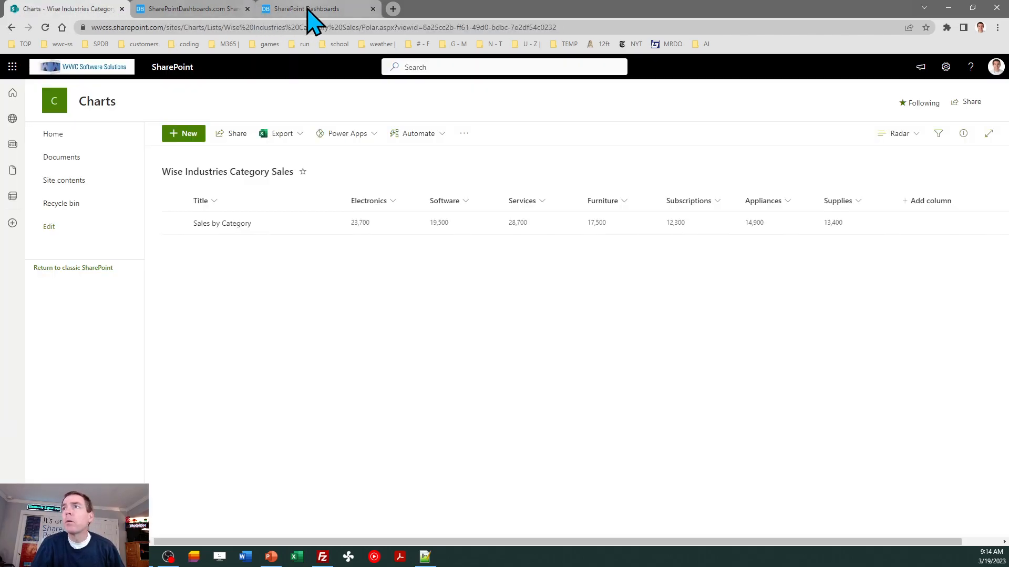
left_click(348, 9)
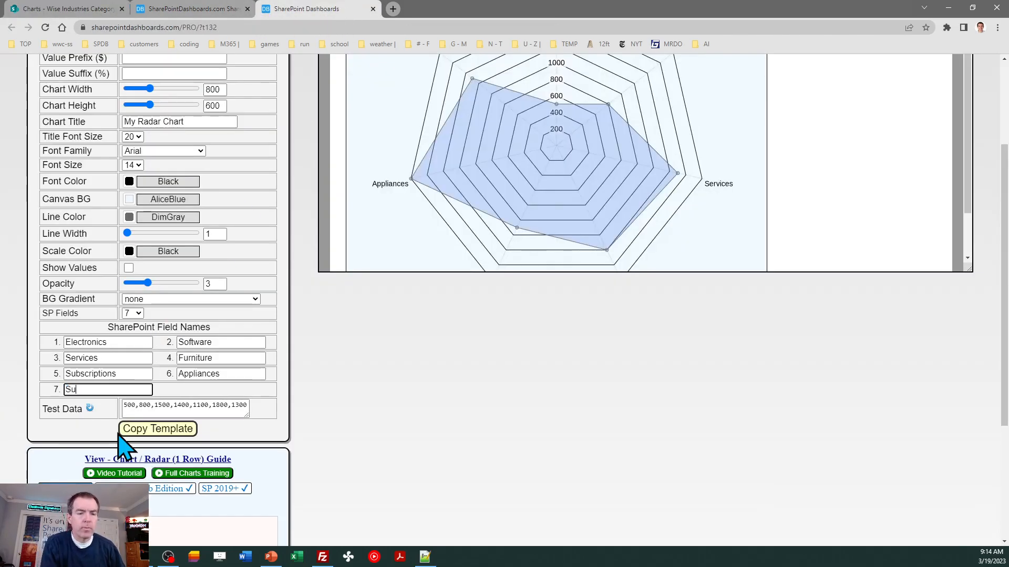
type("Supplies")
key("Tab")
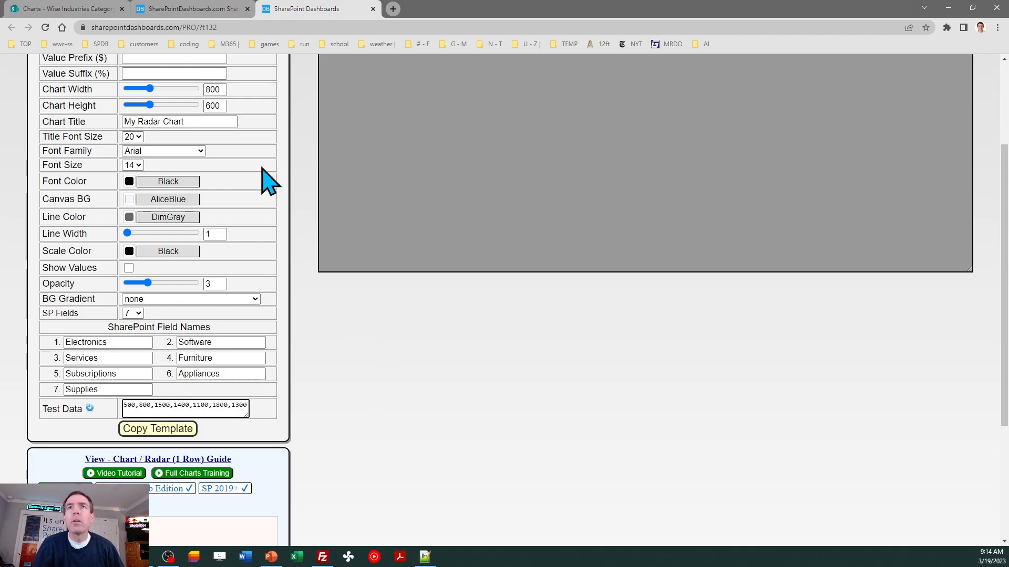
Step: Set the radar chart's title to Category Sales and copy the template code
triple_click(195, 122)
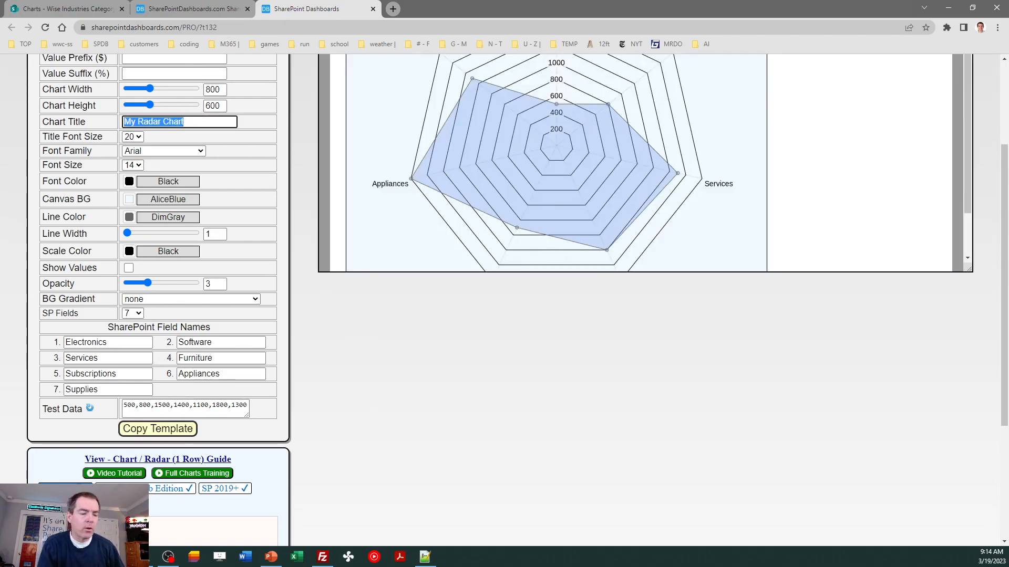
type("Category Sa")
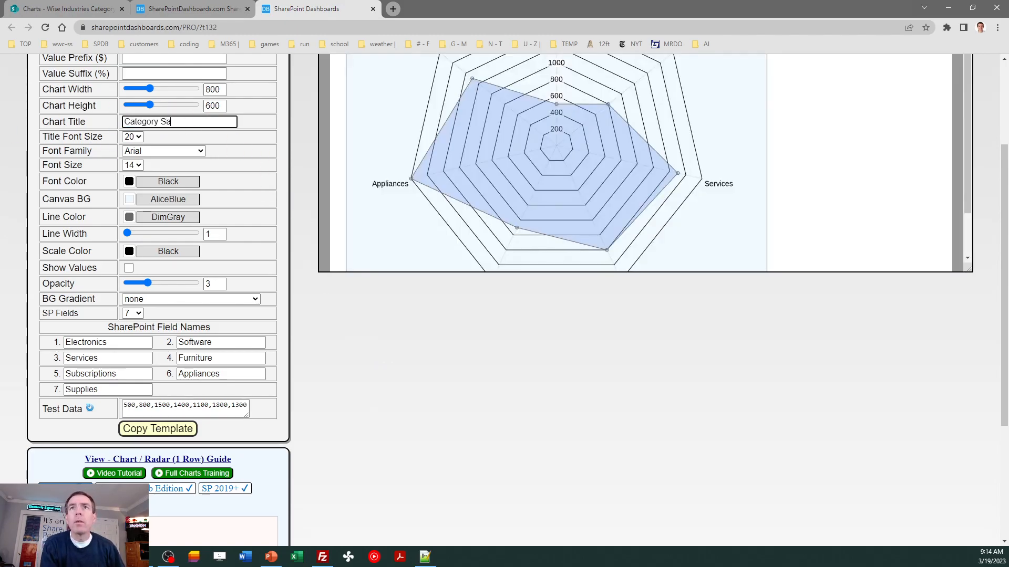
type("les")
key("Tab")
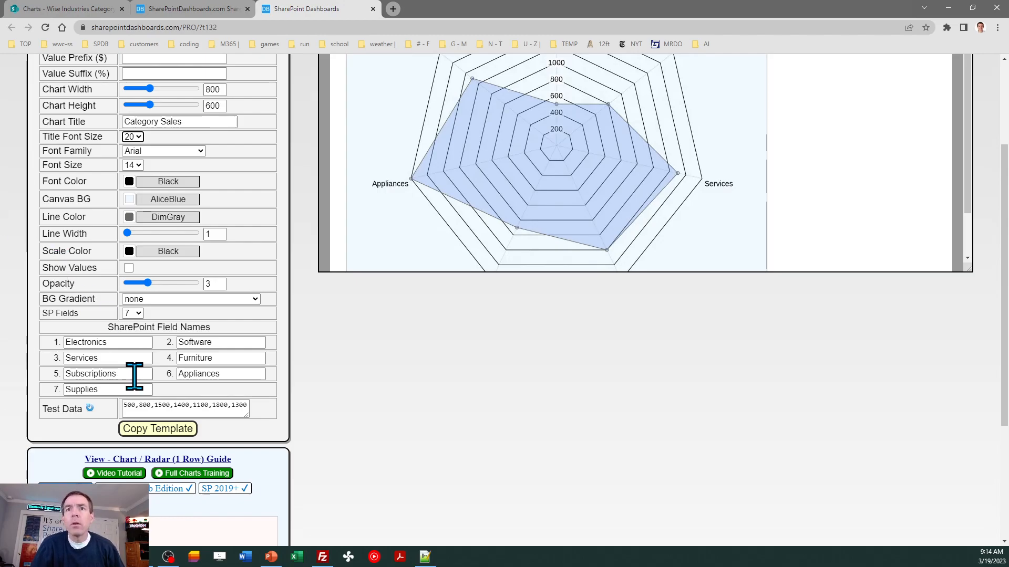
left_click(169, 428)
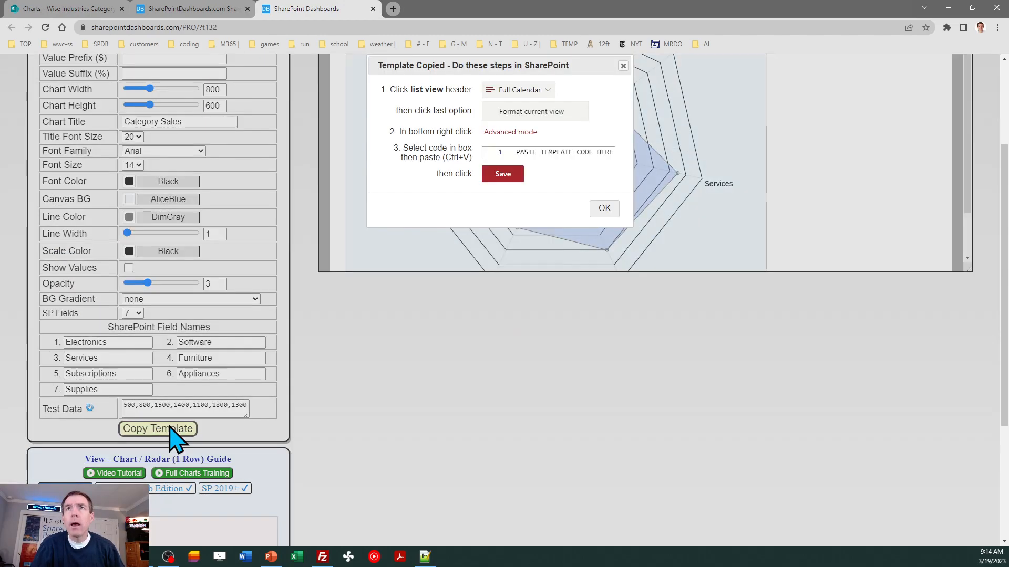
left_click(605, 210)
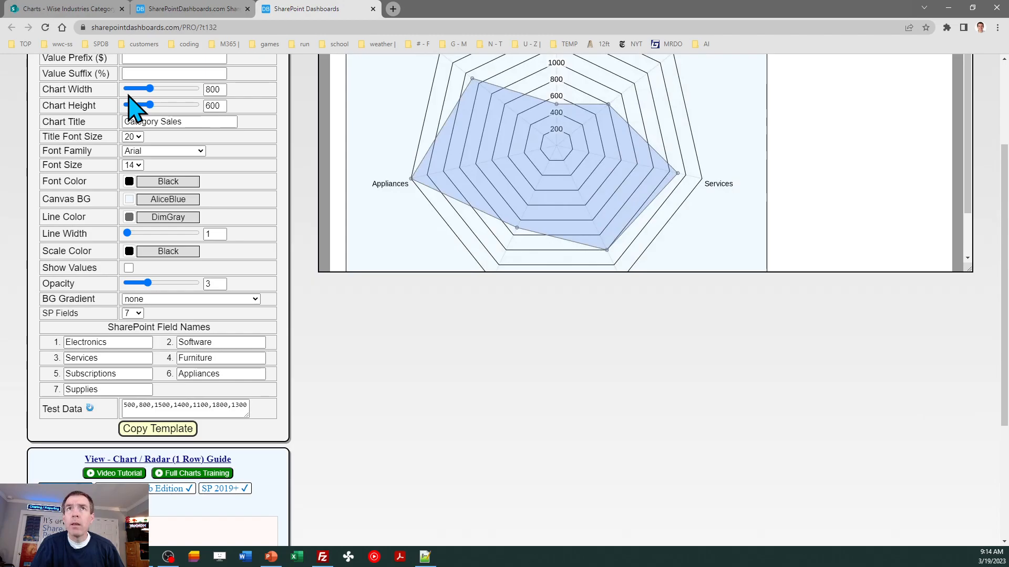
Step: Replace the Radar list view's advanced formatting JSON with the copied radar template code and save it
left_click(87, 9)
left_click(895, 134)
left_click(928, 402)
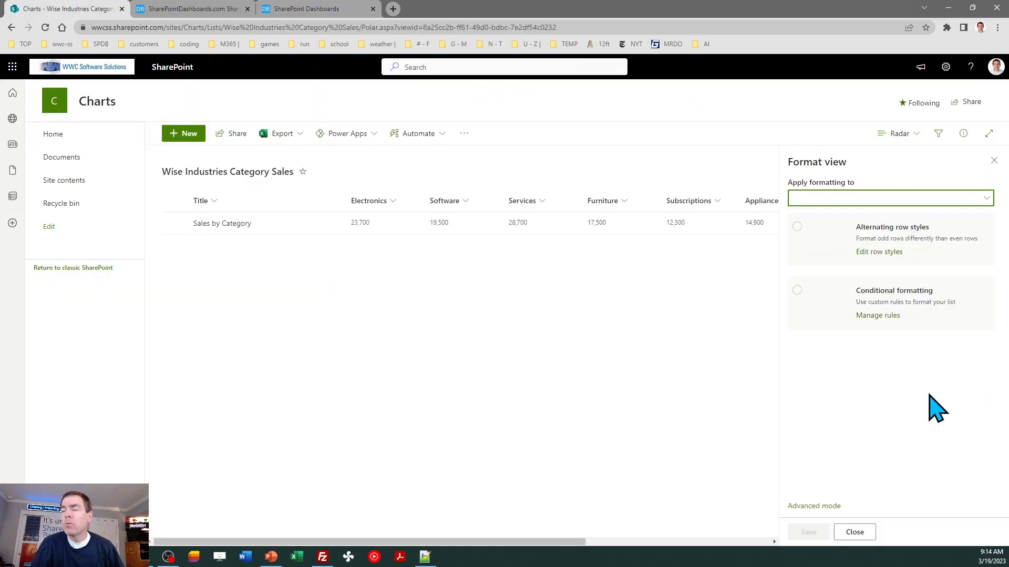
left_click(814, 506)
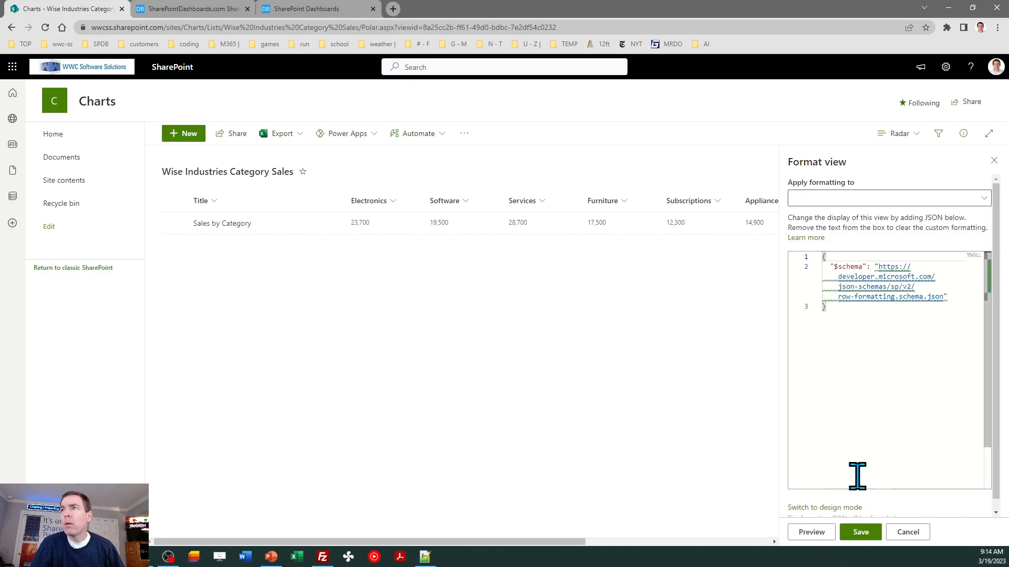
key("ctrl+a")
key("ctrl+v")
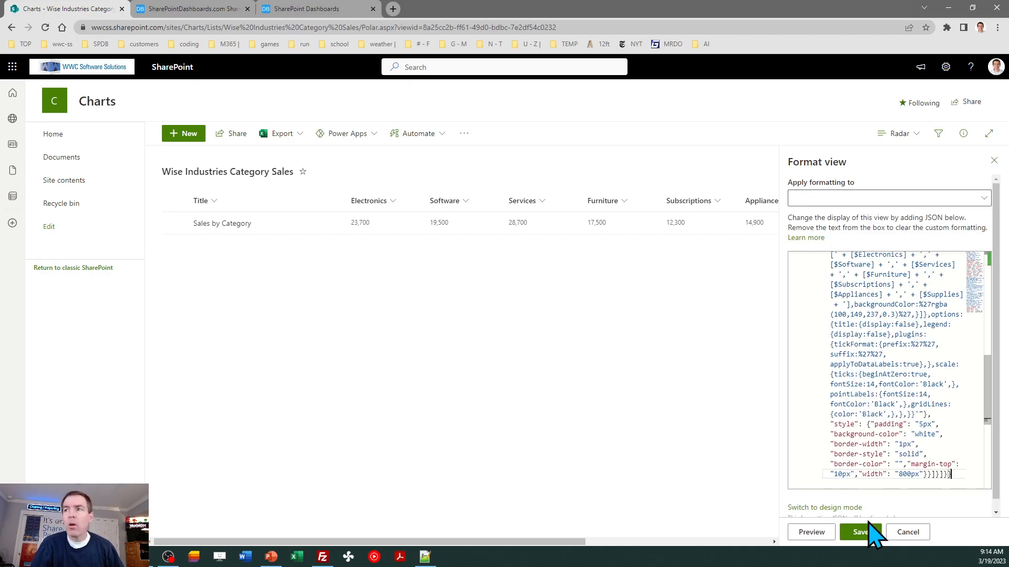
left_click(856, 532)
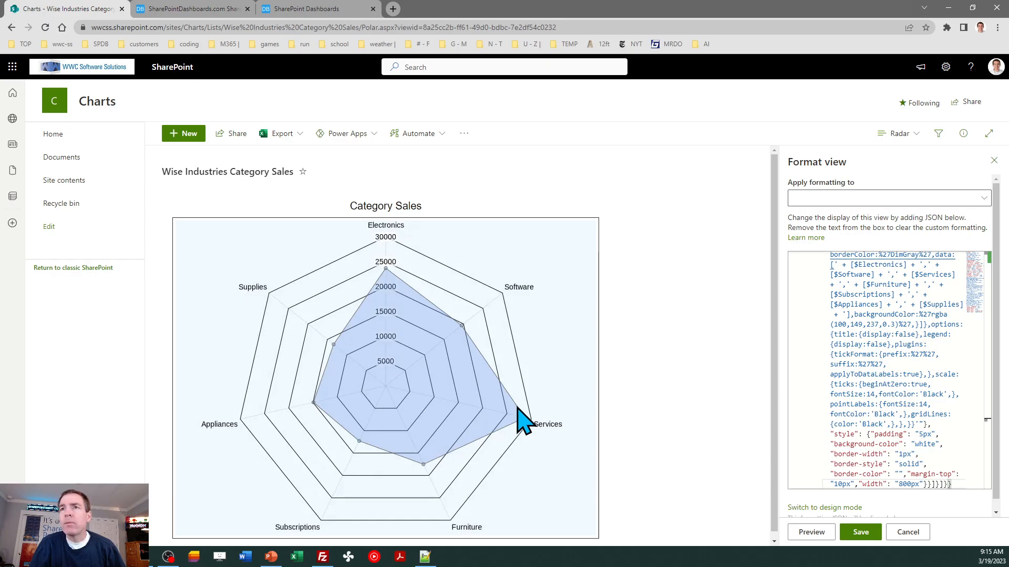
Step: Set the radar template's inner background to LimeGreen and copy the updated template code
left_click(292, 8)
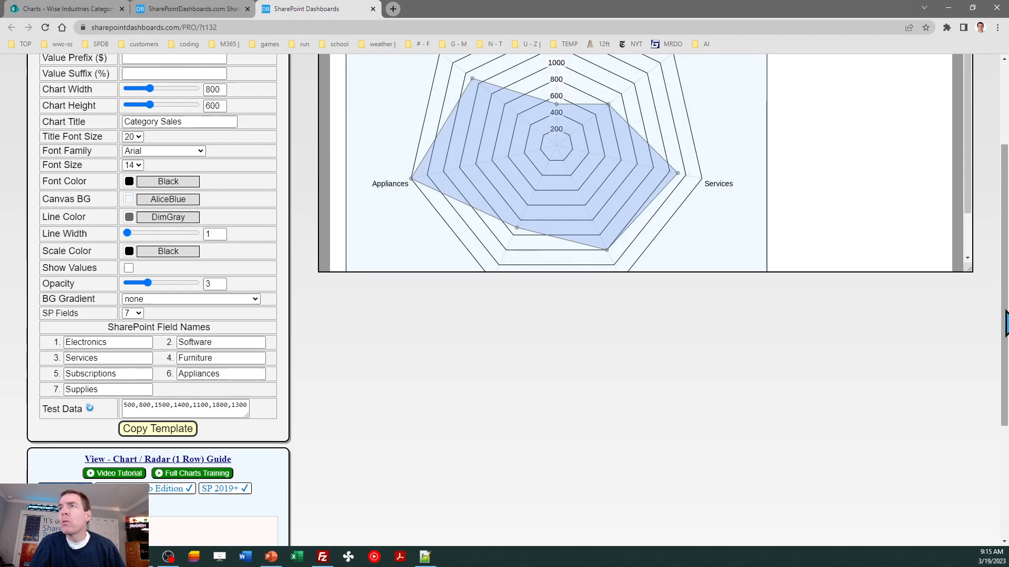
scroll(1006, 336, "up", 2)
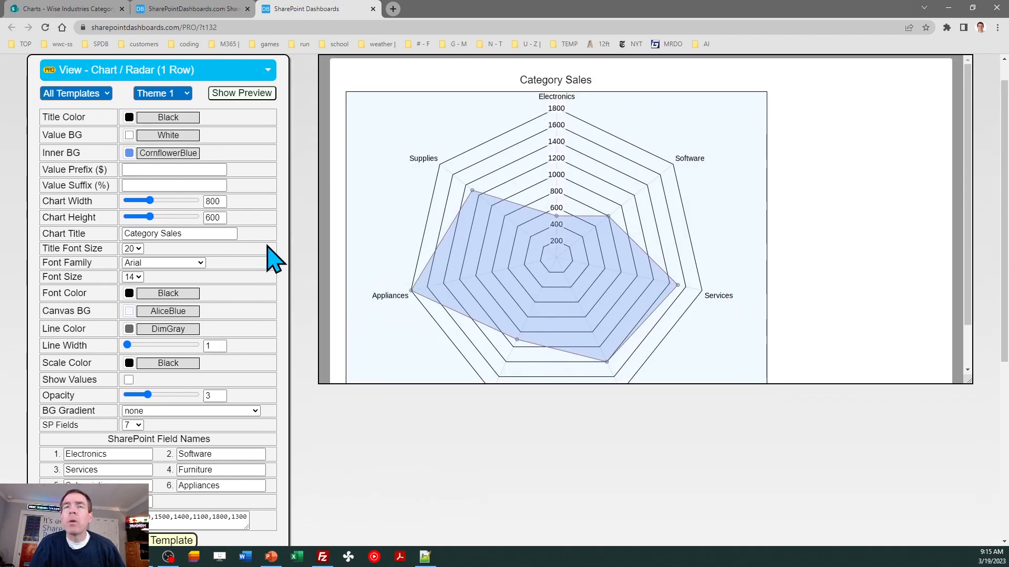
left_click(129, 153)
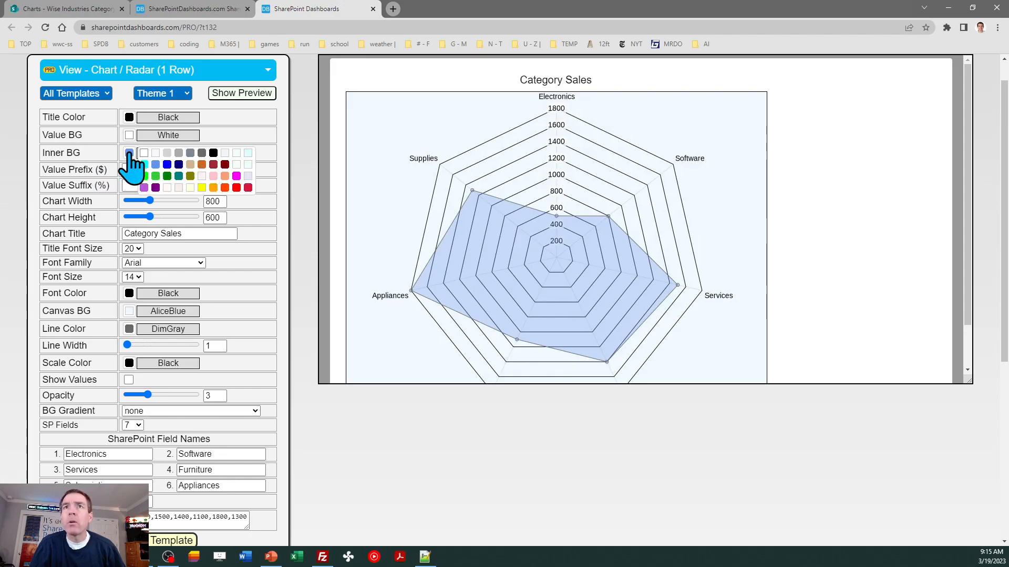
left_click(156, 176)
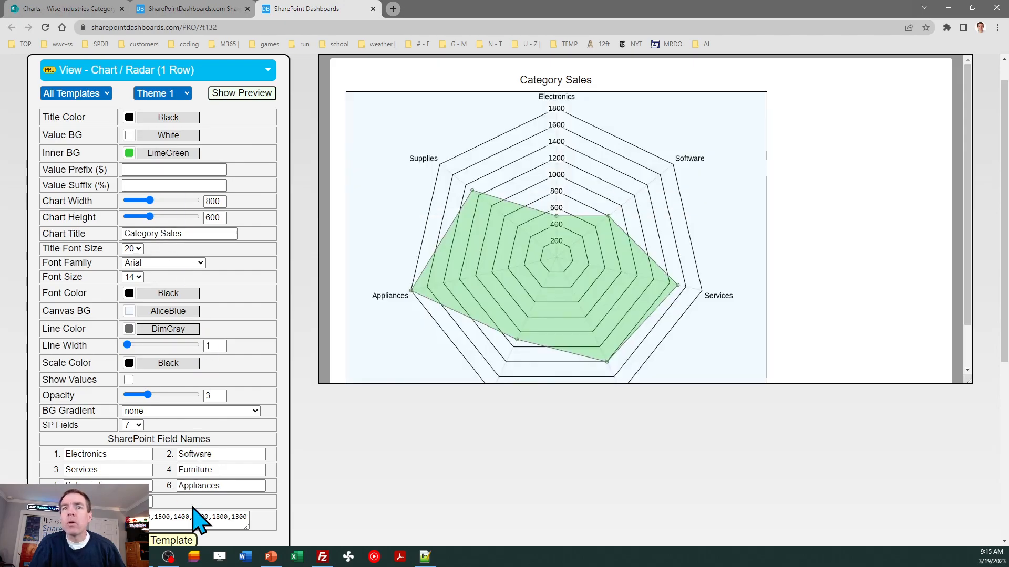
left_click(181, 546)
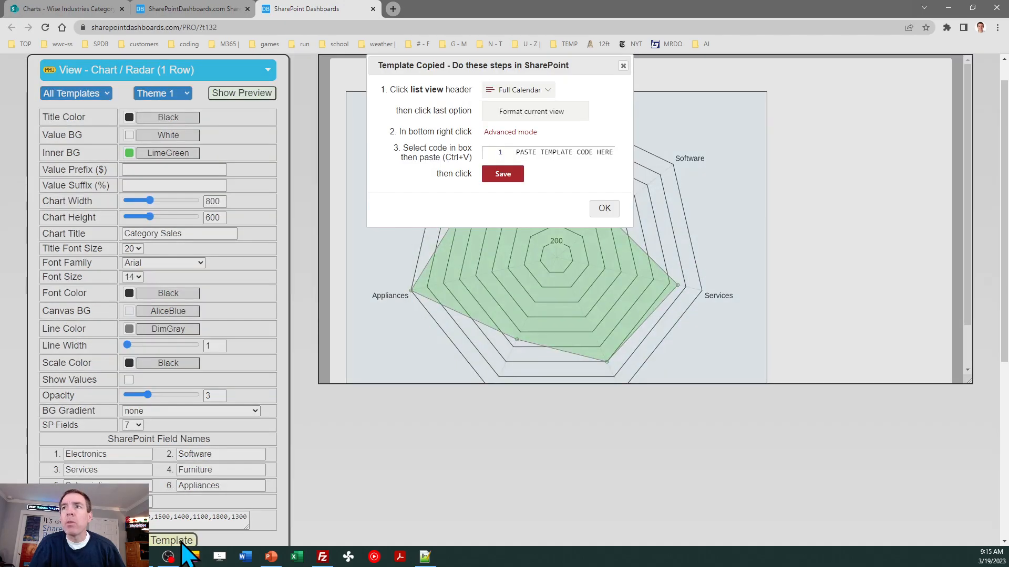
left_click(601, 208)
Step: Replace the Radar view's formatting JSON with the LimeGreen version of the template code and save it
left_click(79, 9)
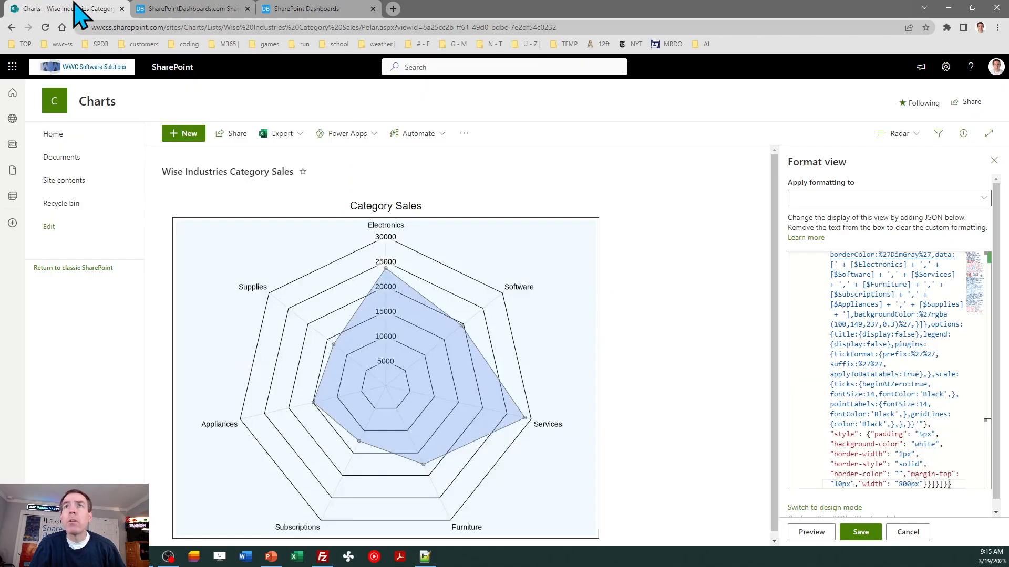
left_click(890, 361)
key("ctrl+a")
key("ctrl+v")
left_click(859, 532)
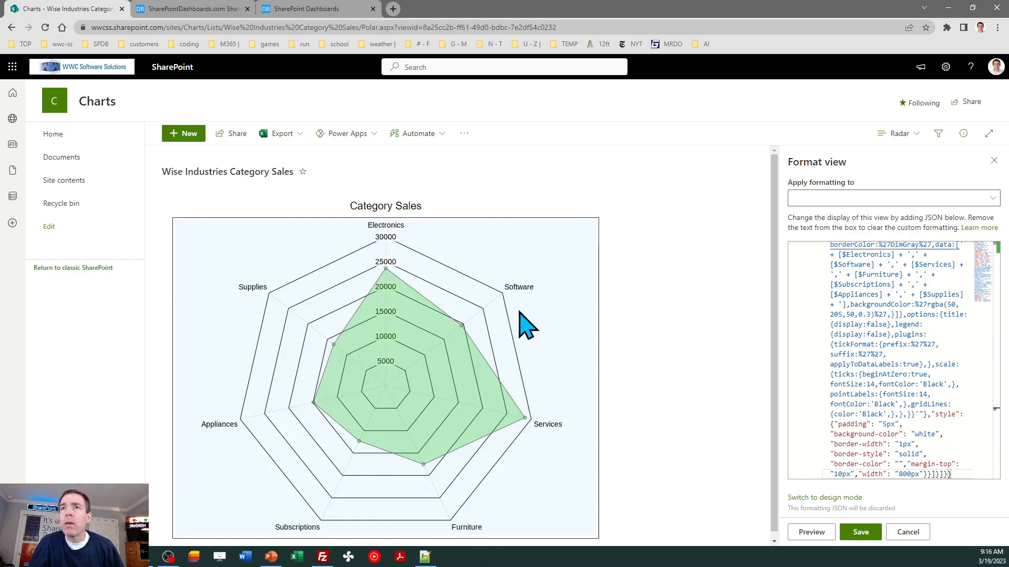
Step: Set the radar template's scale color to Navy and copy the updated template code
left_click(295, 9)
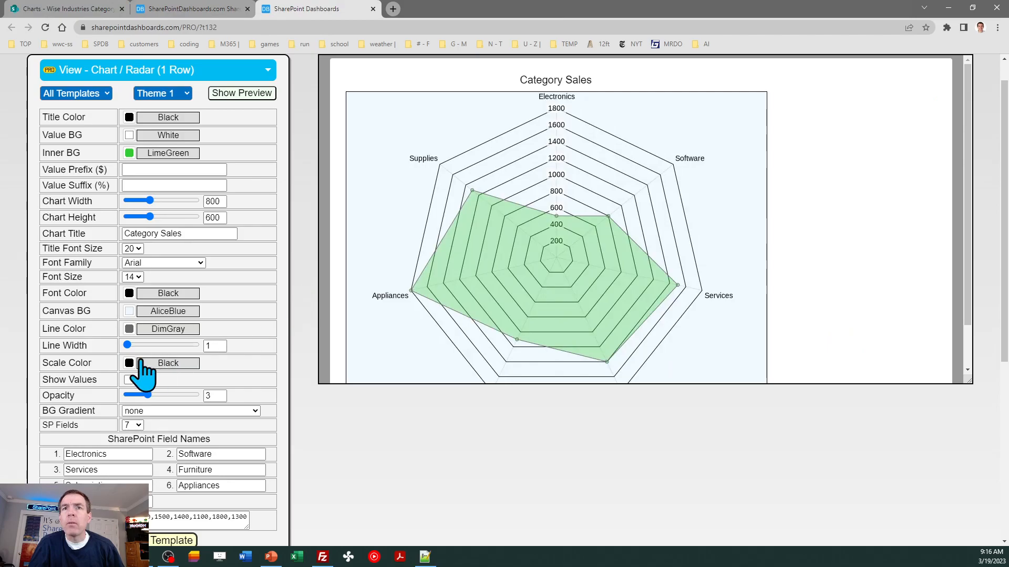
left_click(130, 362)
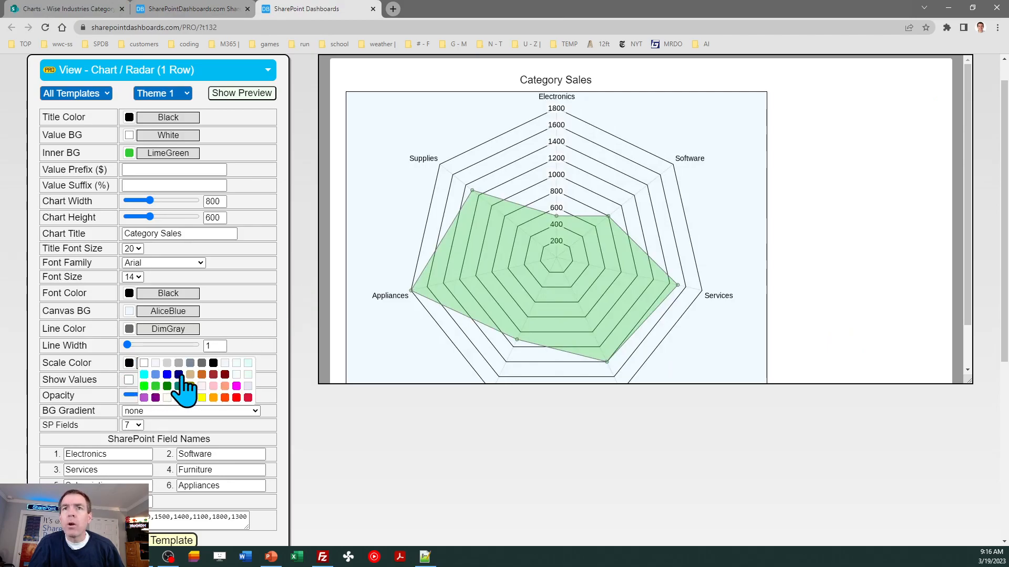
left_click(178, 374)
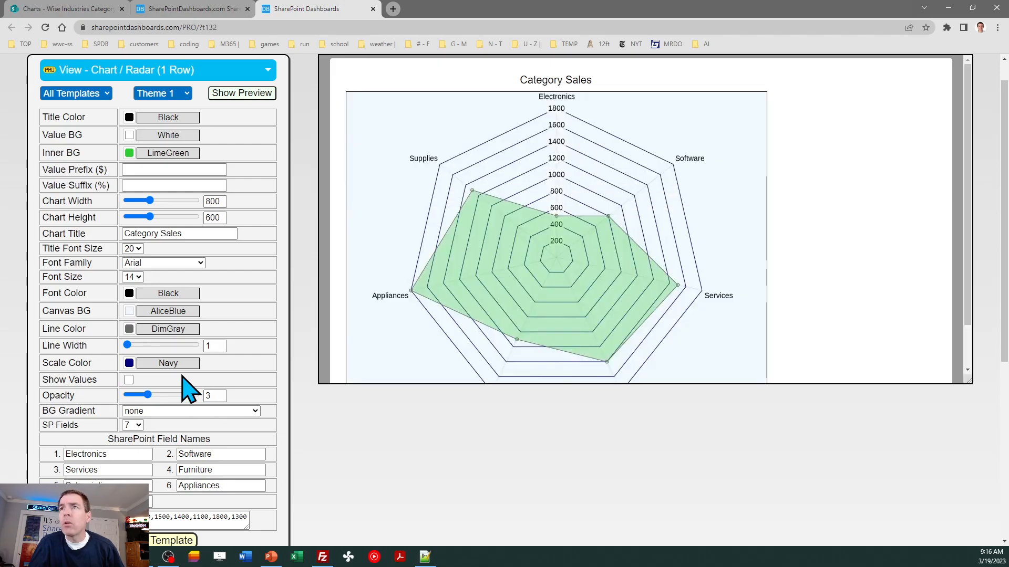
left_click(162, 545)
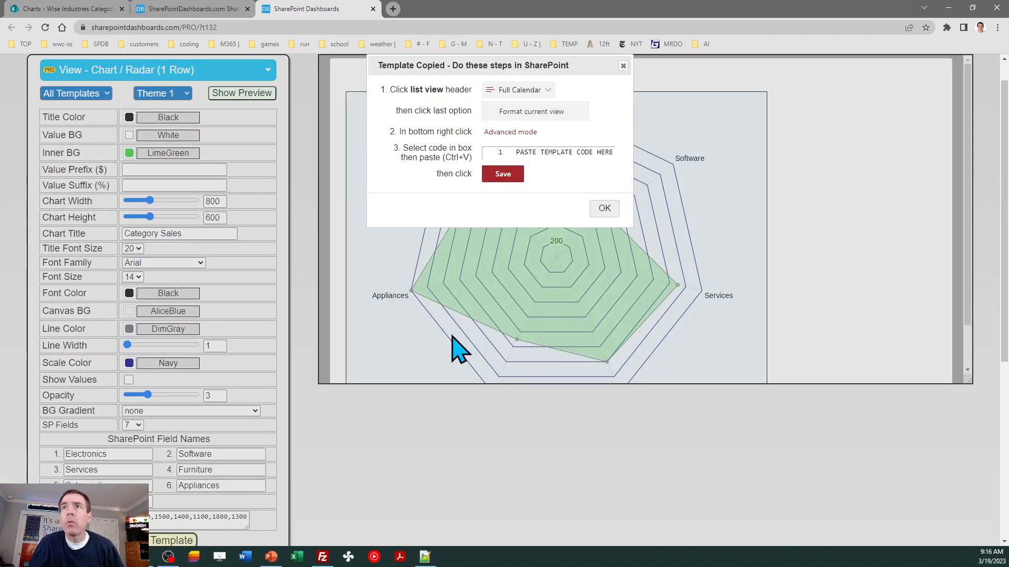
left_click(604, 209)
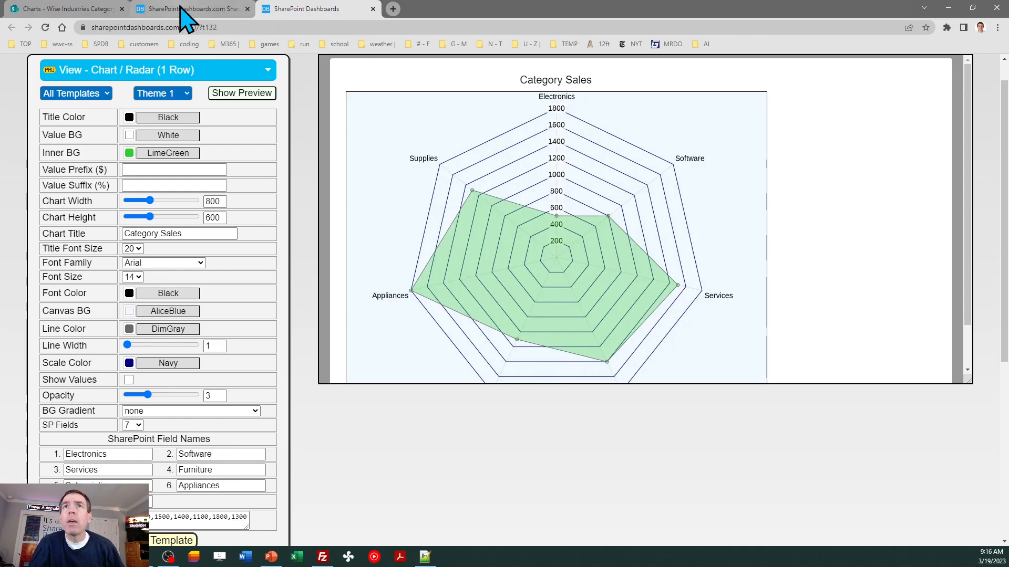
Step: Replace the Radar view's formatting JSON with the Navy-scale template code, save it and close the view formatting
left_click(78, 11)
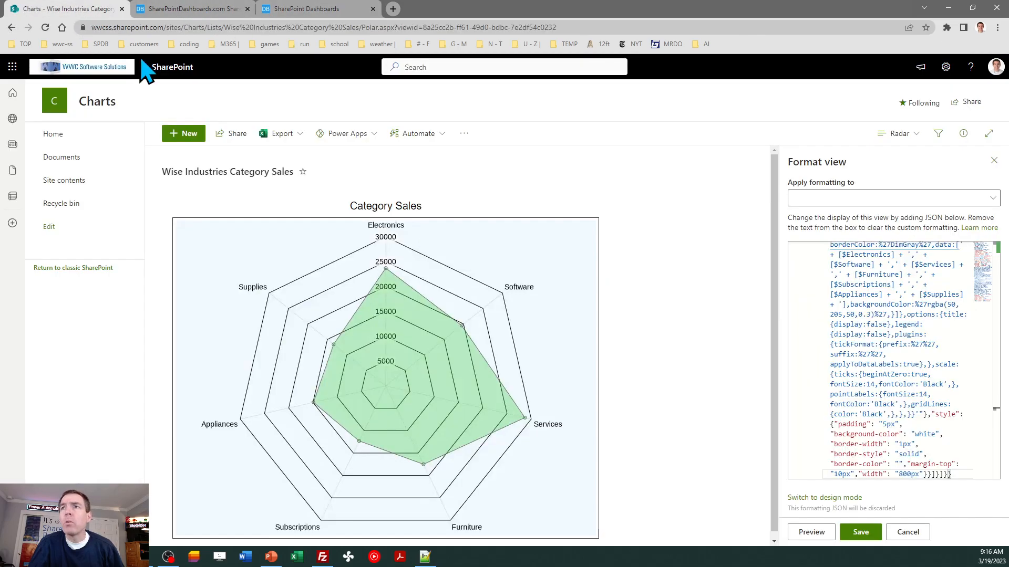
left_click(891, 363)
key("ctrl+a")
key("ctrl+v")
left_click(864, 532)
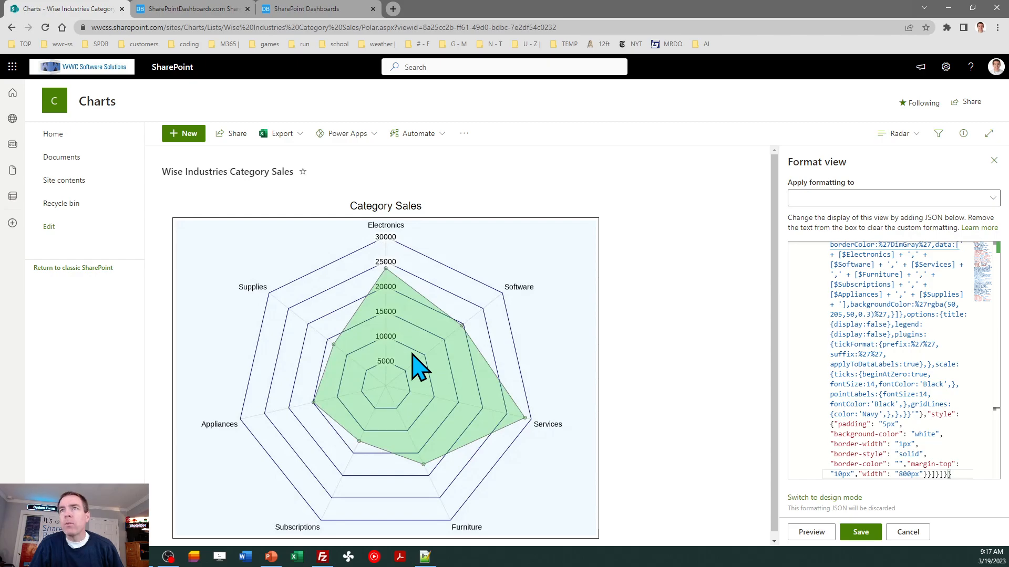
left_click(994, 161)
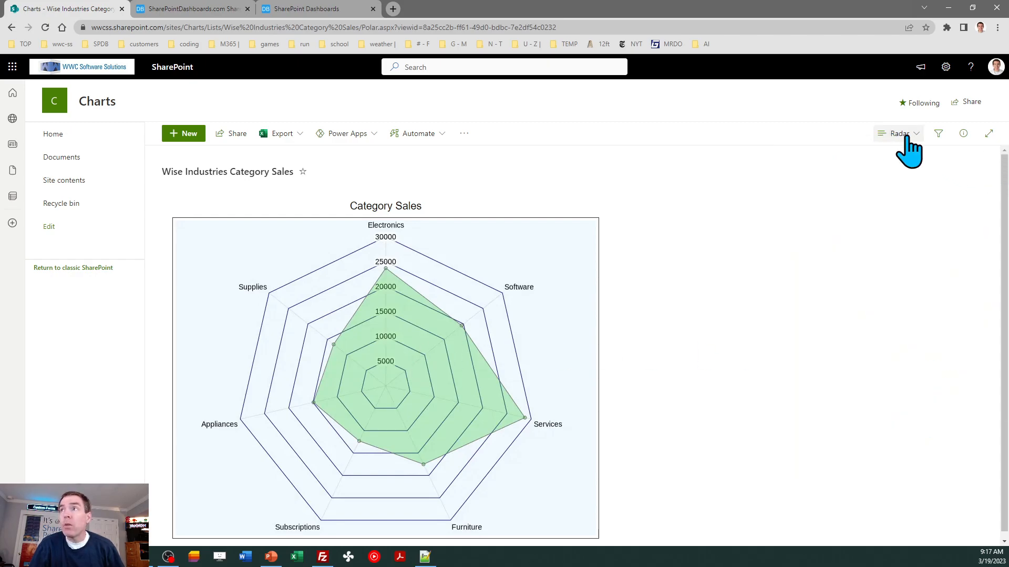